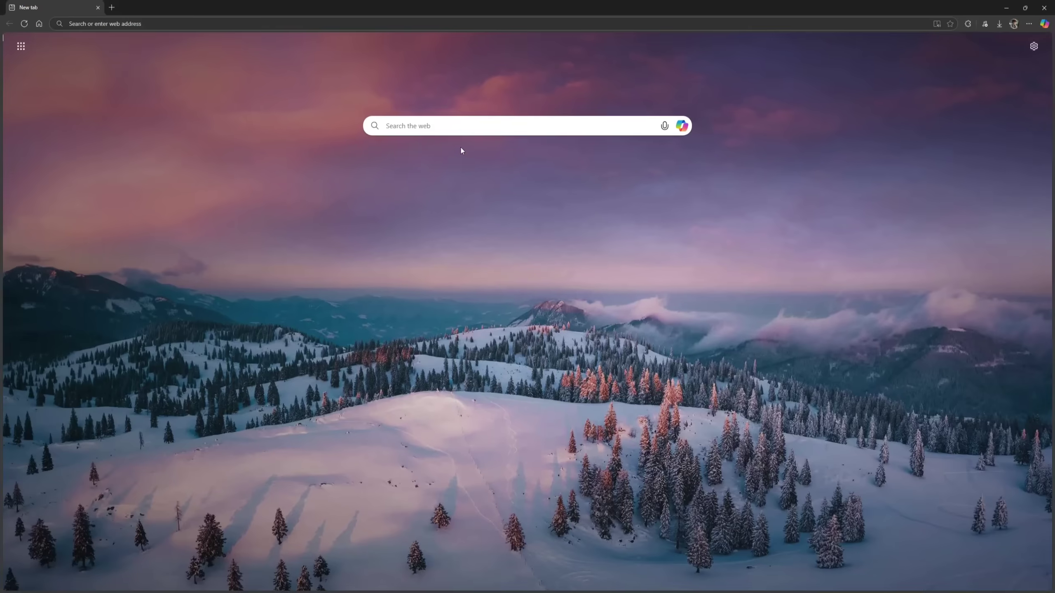
Search Edge for 'vidx.ai' and open the 'Vidx.ai - #1 Faceless Youtube Channels' result.
click(453, 133)
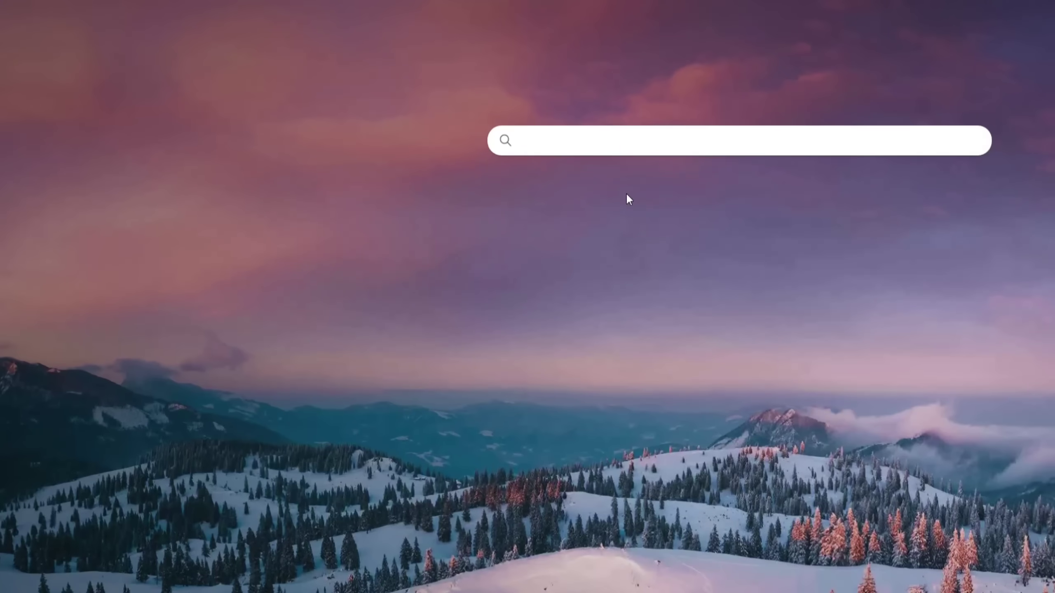
text(vidx.ai)
key(Return)
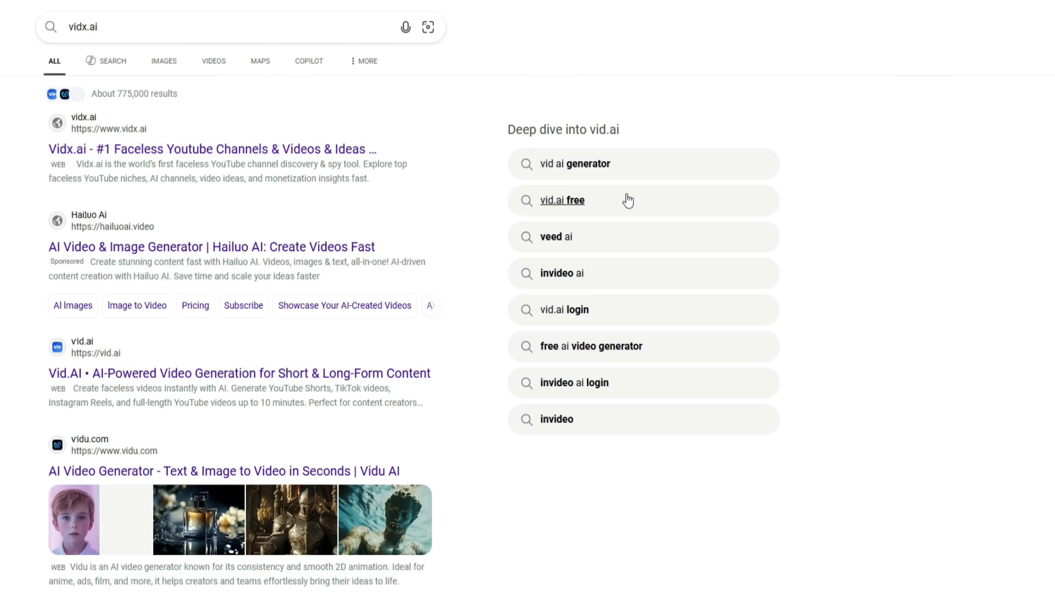
click(314, 148)
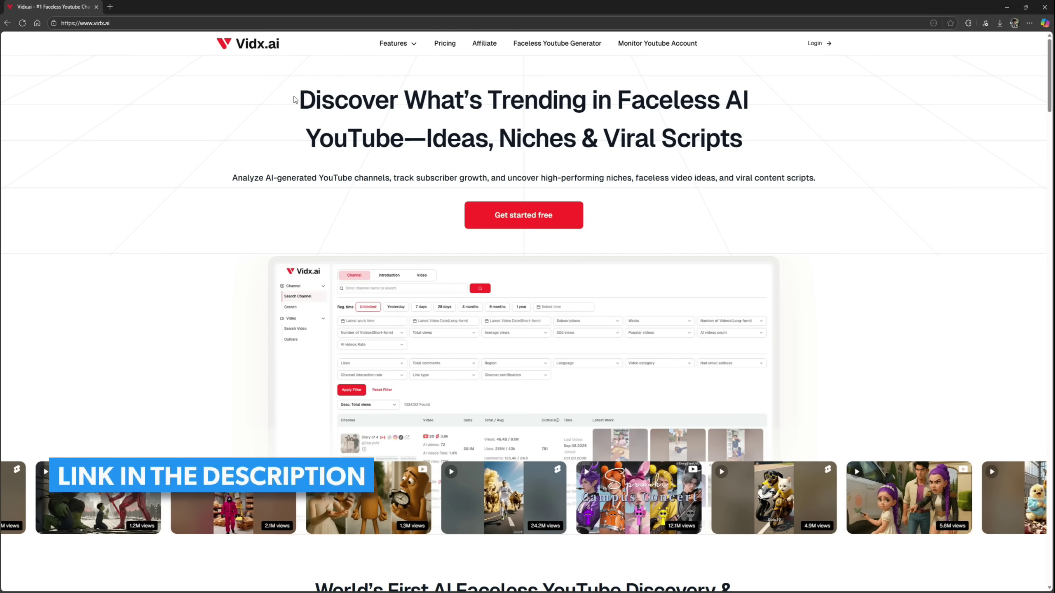
drag(297, 100, 750, 140)
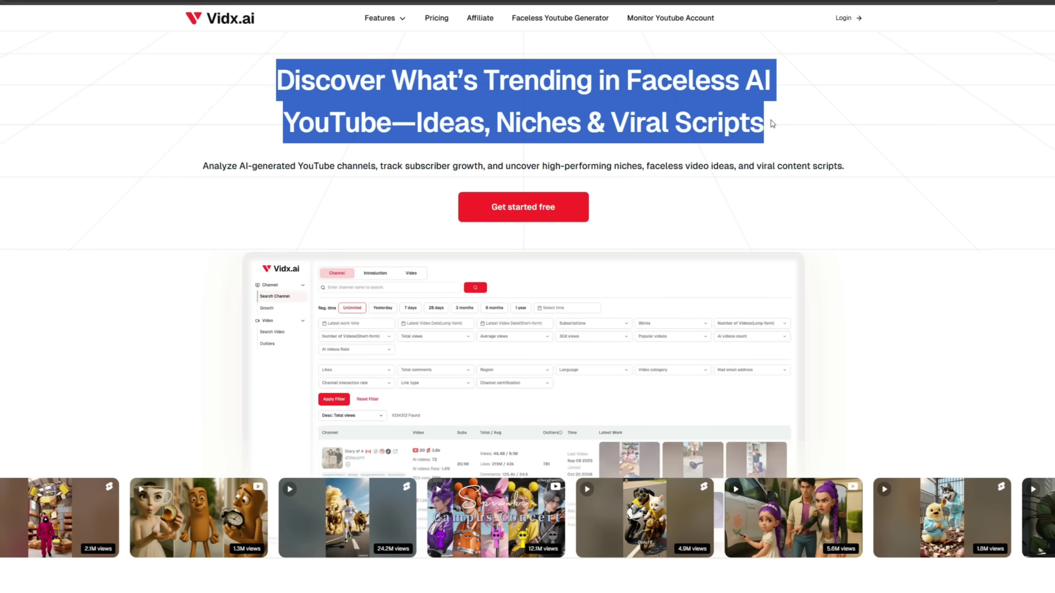
click(776, 130)
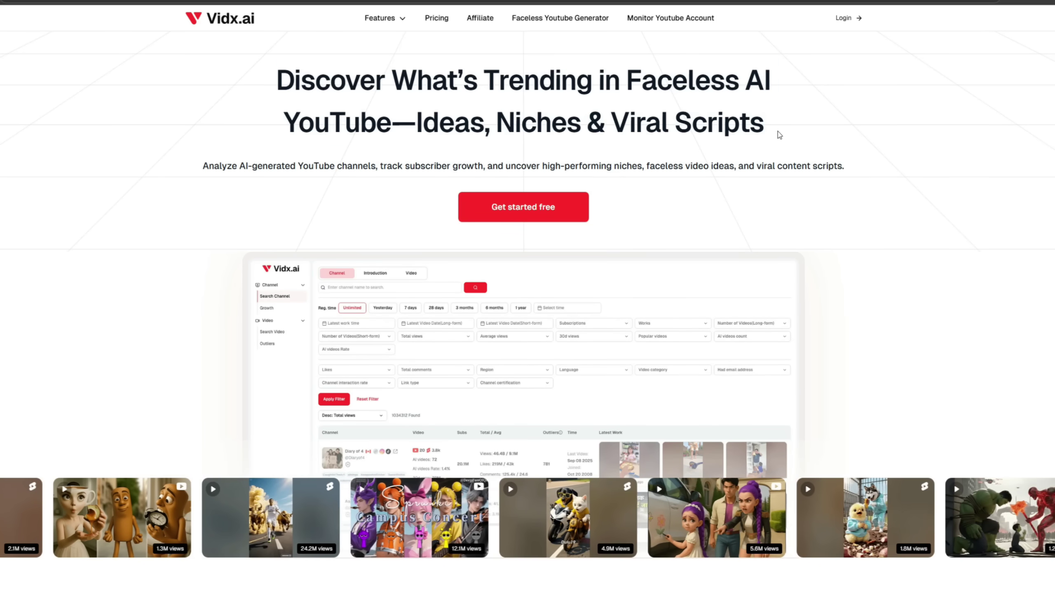
scroll(777, 138, down, 10)
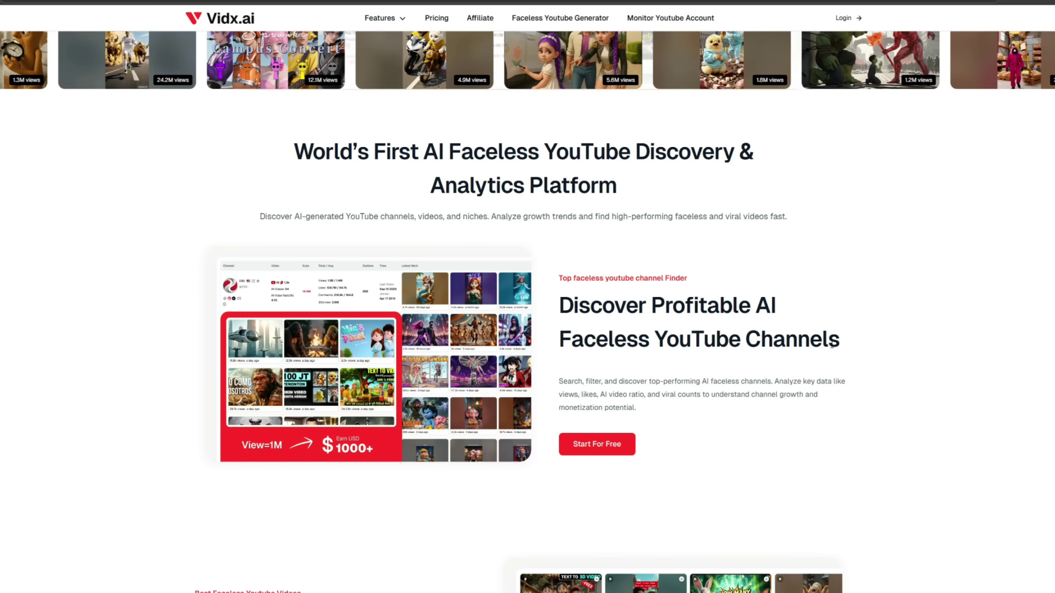
scroll(841, 376, down, 2)
scroll(841, 376, down, 5)
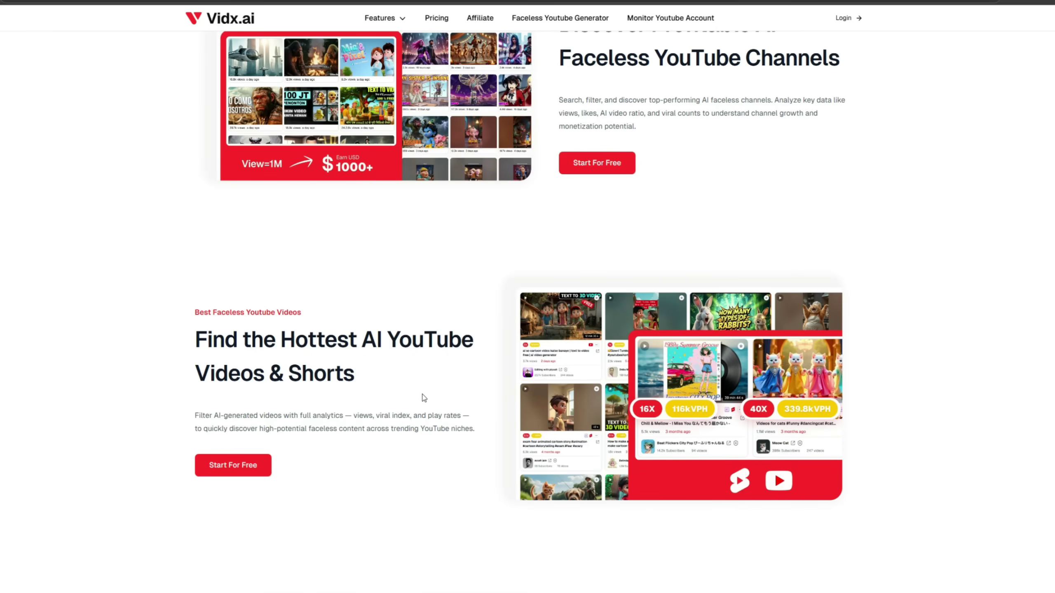
scroll(424, 398, down, 9)
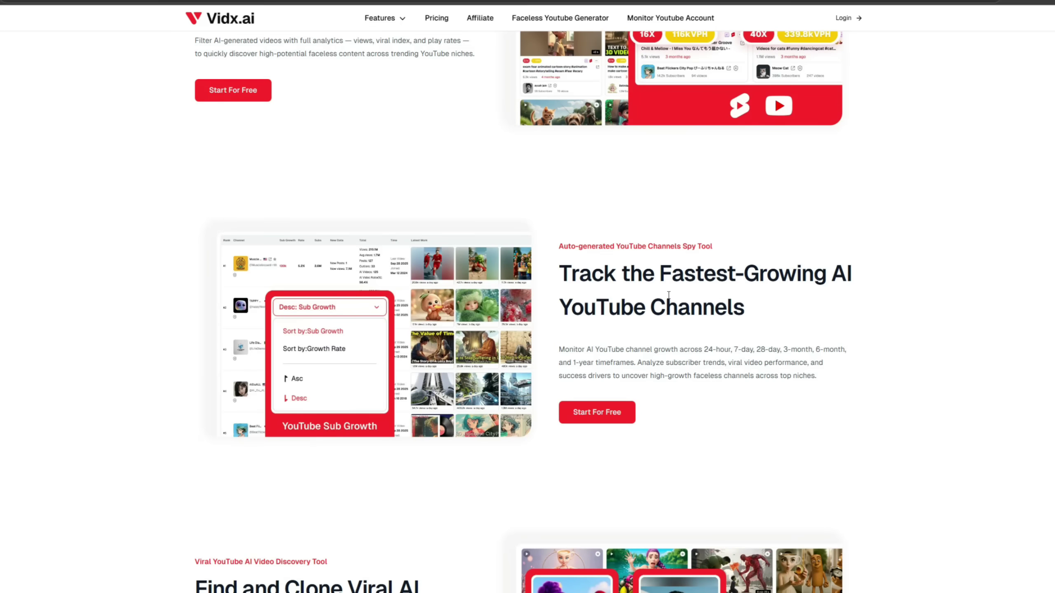
scroll(817, 400, down, 3)
scroll(817, 405, up, 13)
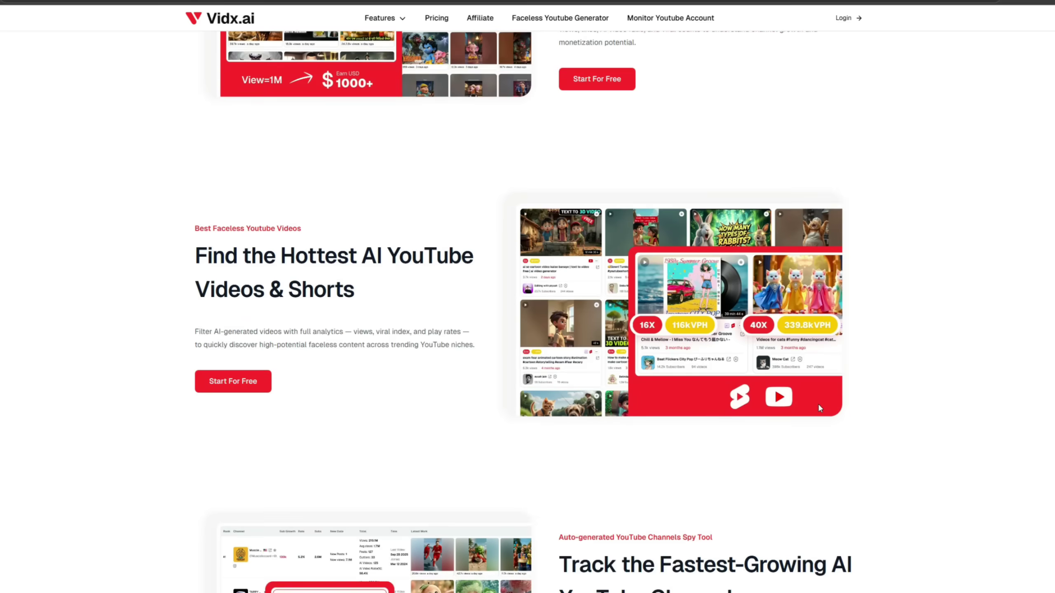
scroll(820, 409, up, 15)
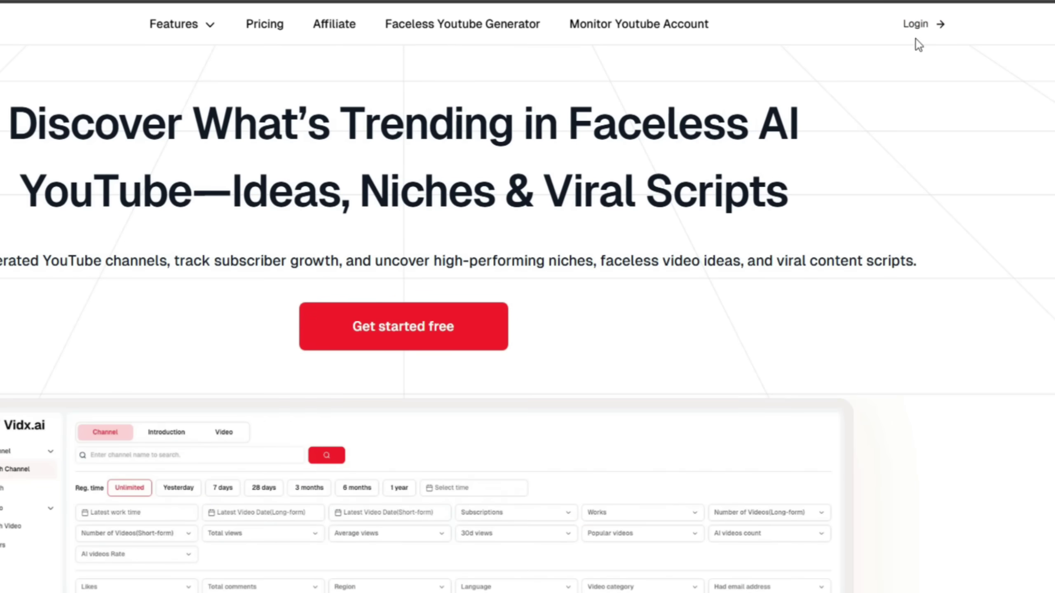
Log in to Vidx.ai with Google to reach the Search Channel dashboard.
click(843, 20)
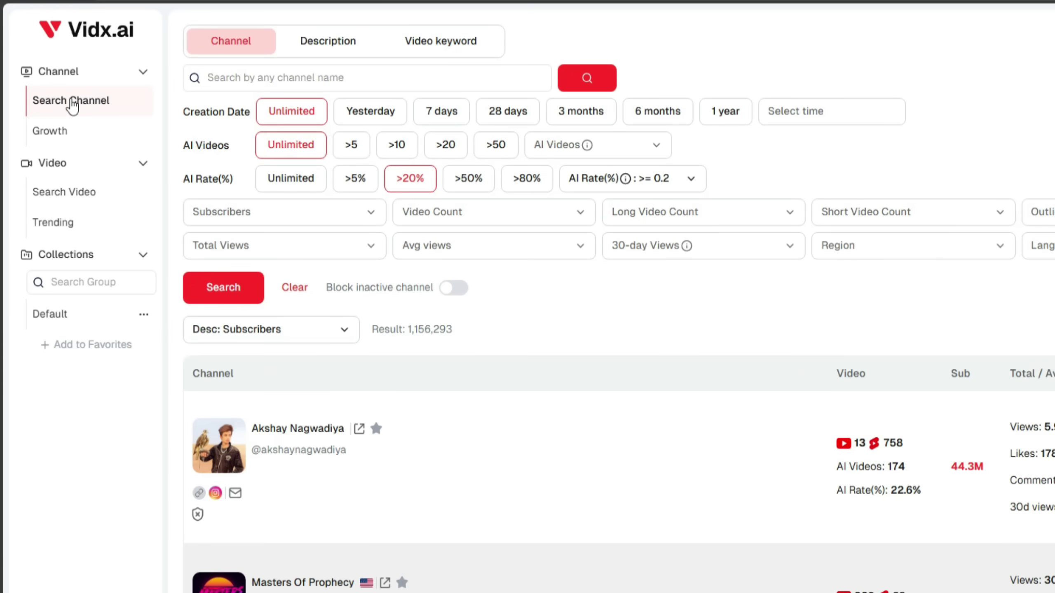
Open the channel search page and try the description, video keyword and channel-name search modes.
click(72, 104)
click(236, 78)
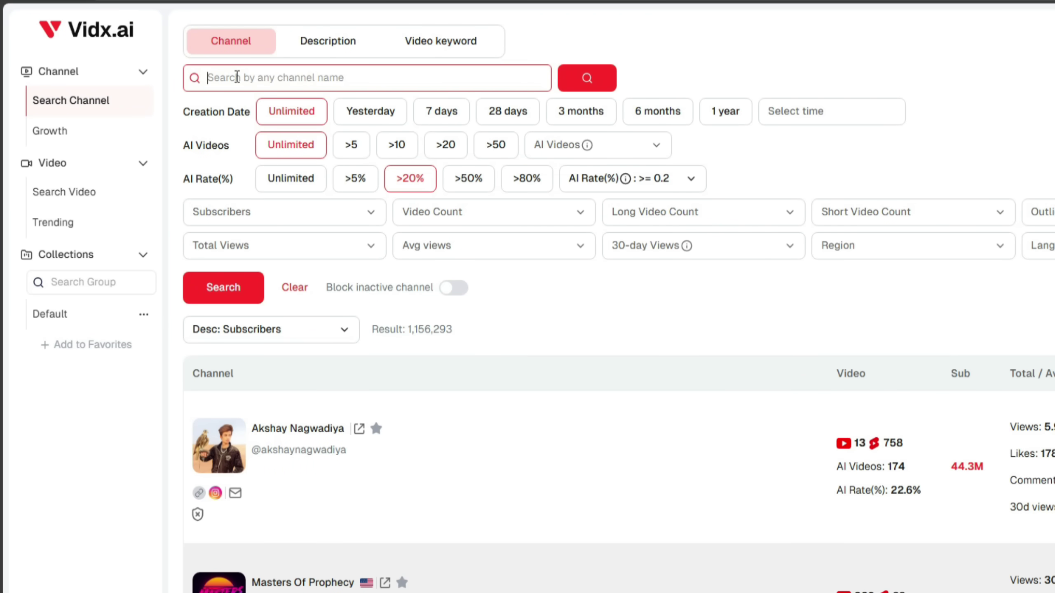
click(330, 41)
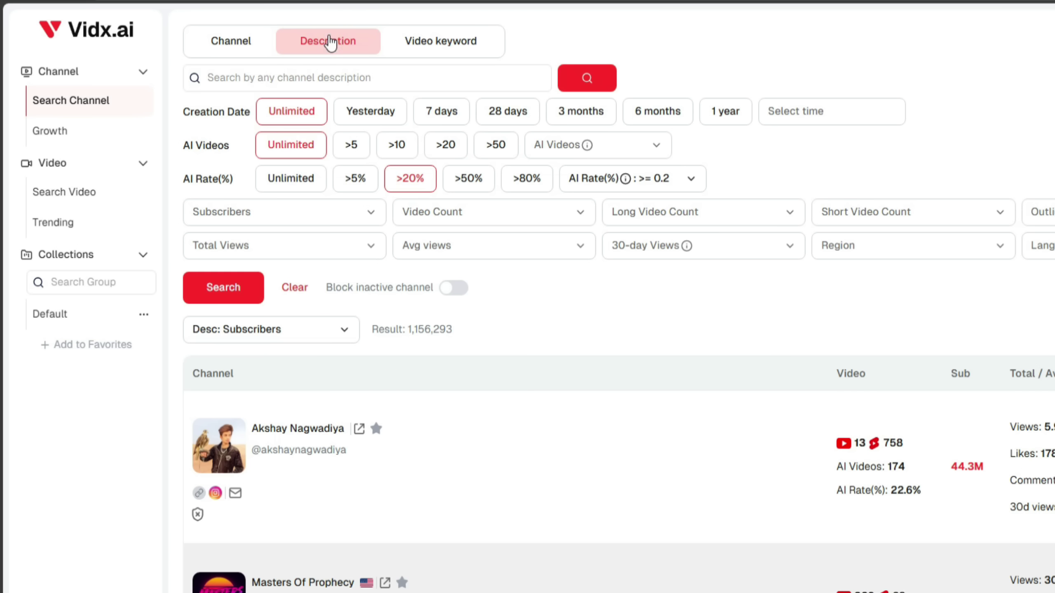
click(447, 45)
click(231, 44)
click(260, 83)
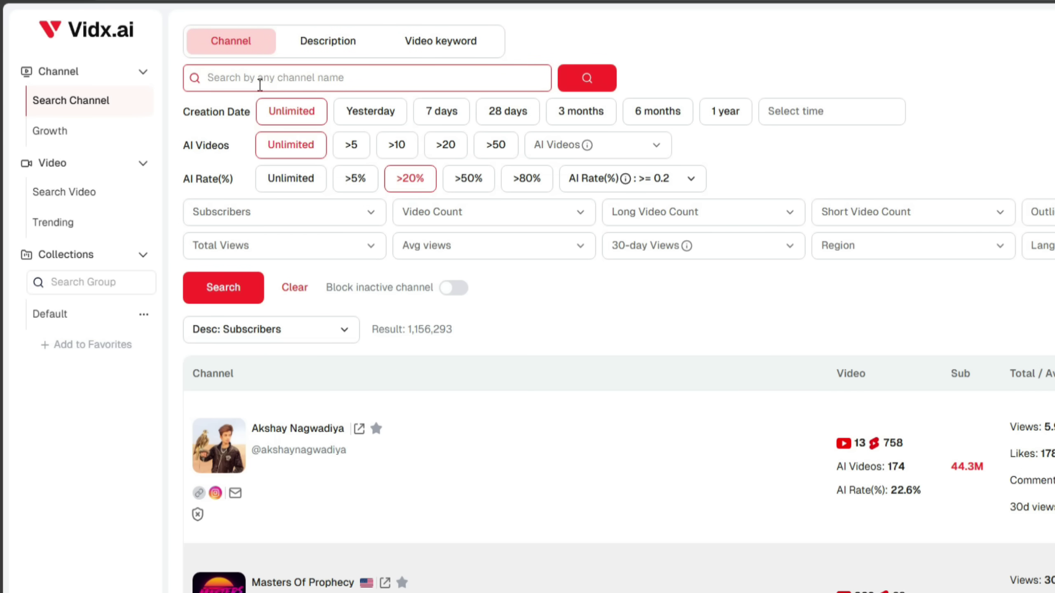
click(281, 107)
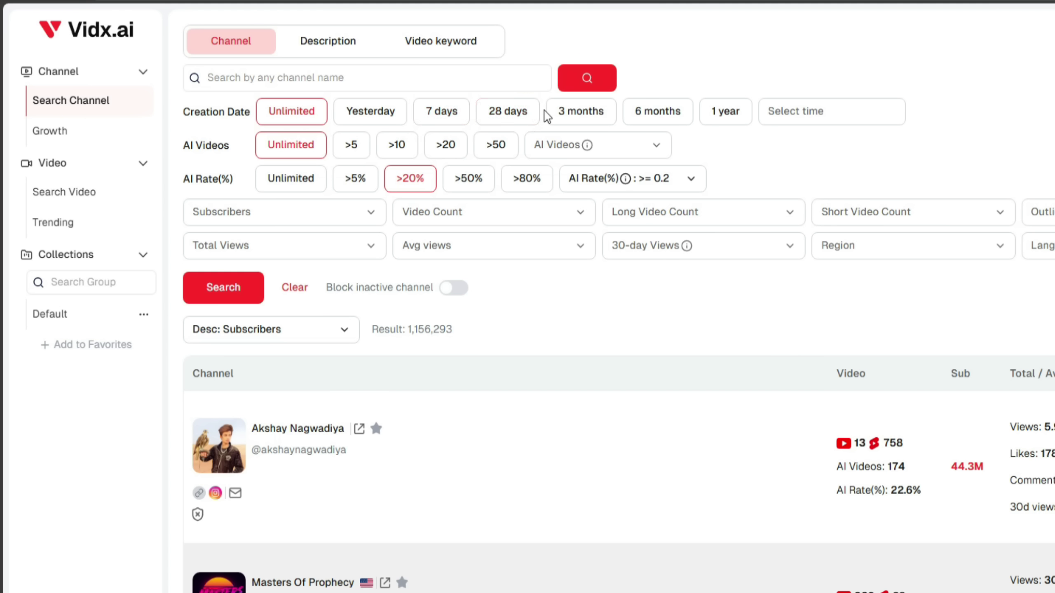
Filter channels to creation within 6 months, AI rate above 80%, English language, United States region.
click(649, 118)
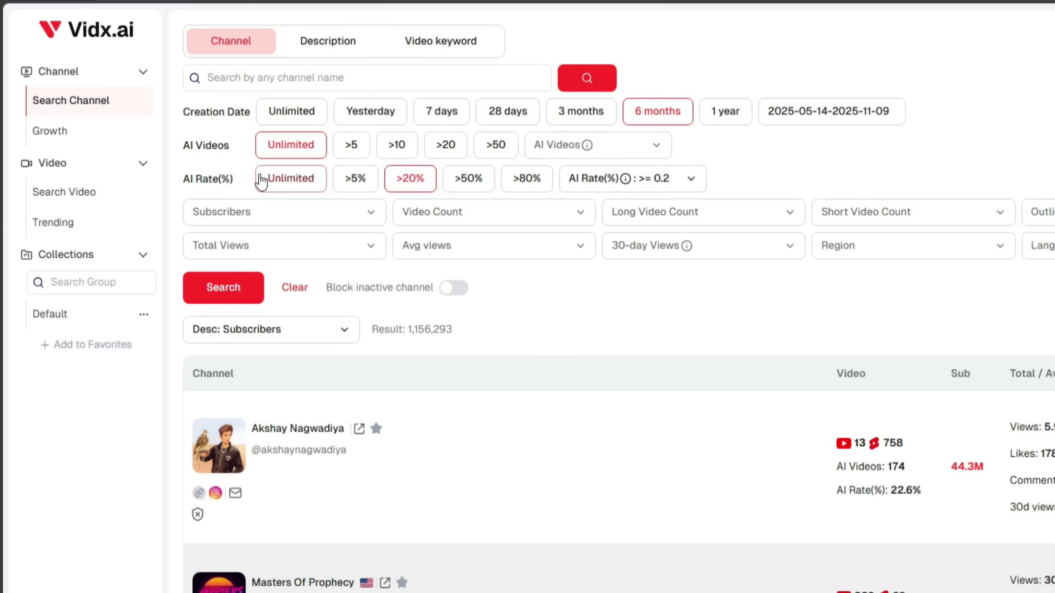
click(530, 181)
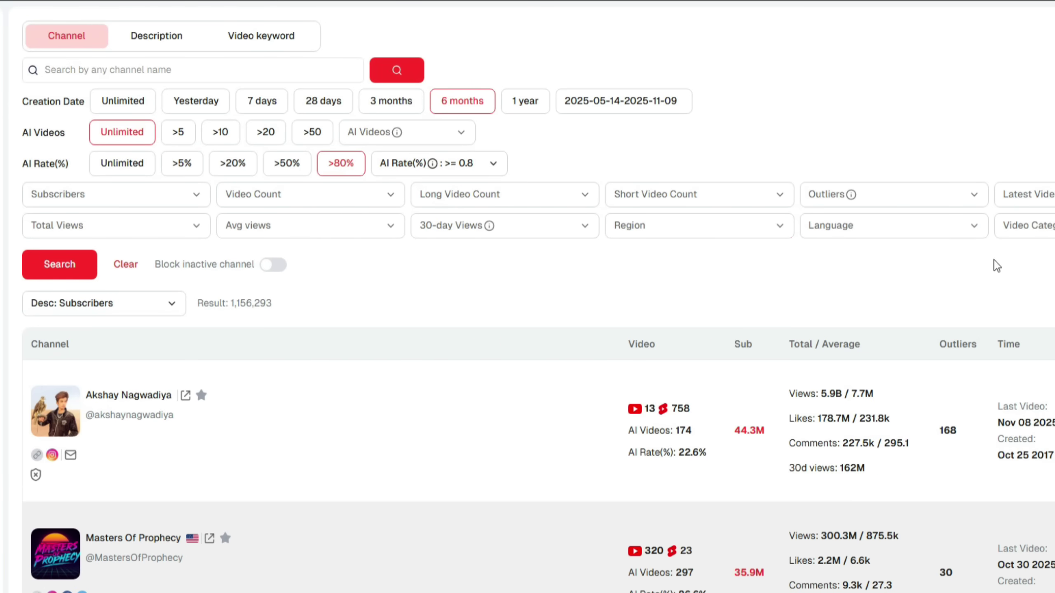
click(952, 236)
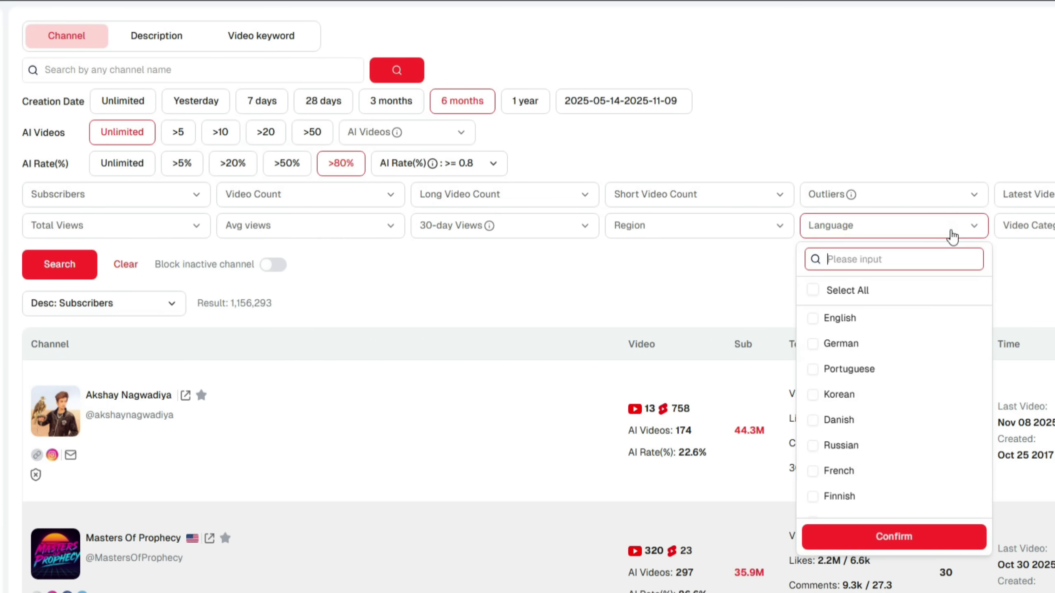
click(905, 323)
click(867, 537)
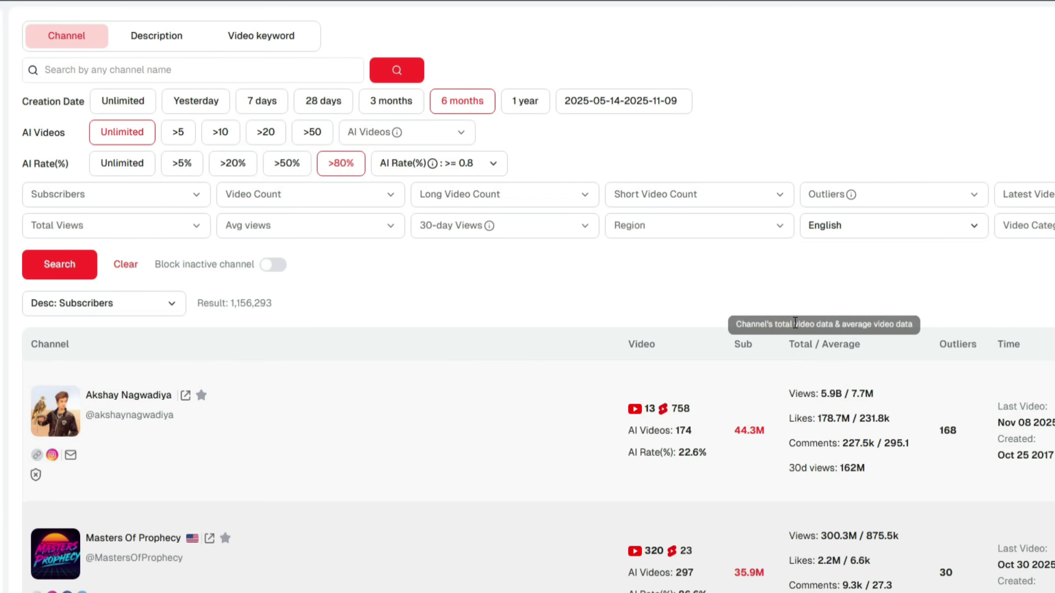
click(783, 232)
text(uni)
click(734, 393)
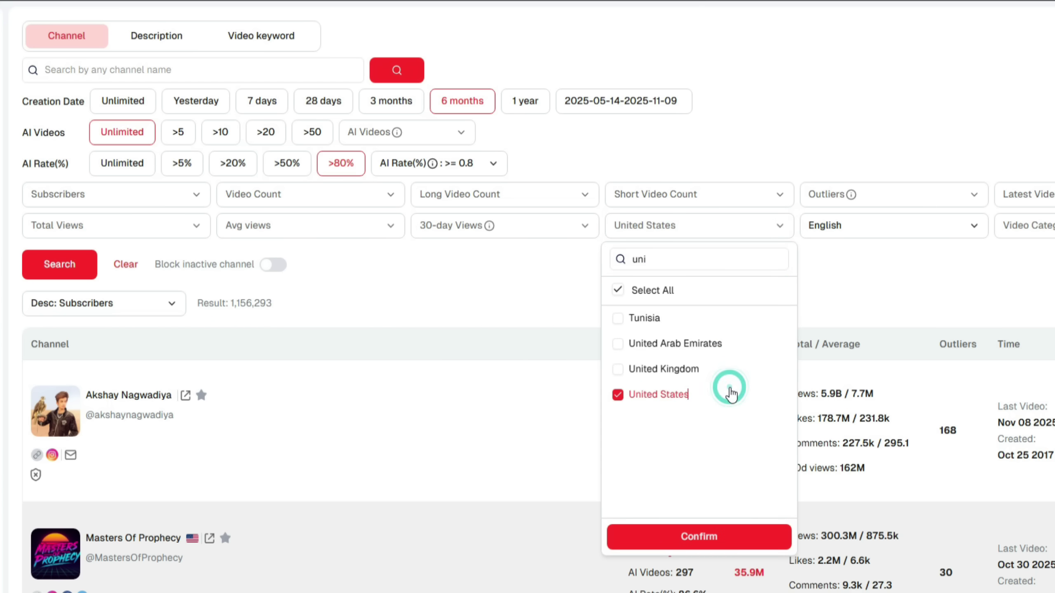
click(705, 537)
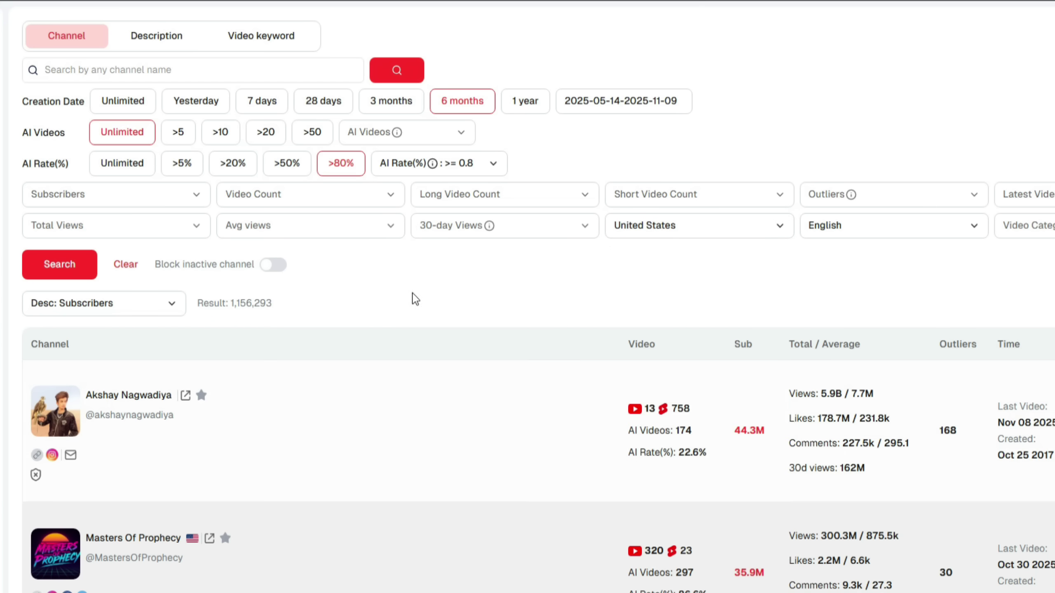
Require total views above 100M and average views above 1M, then run the search.
click(204, 226)
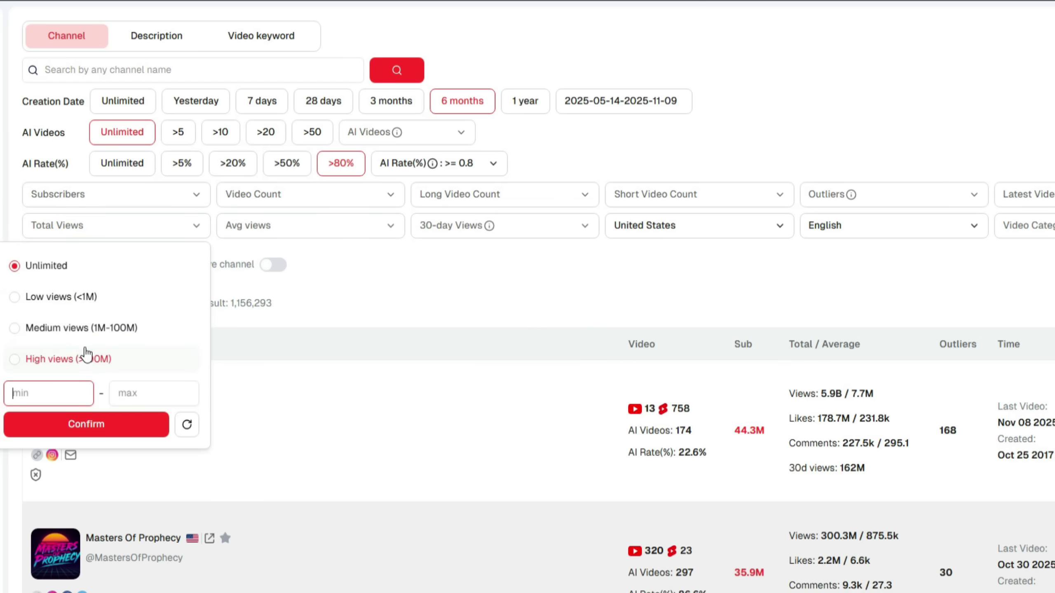
click(79, 357)
click(210, 289)
click(300, 231)
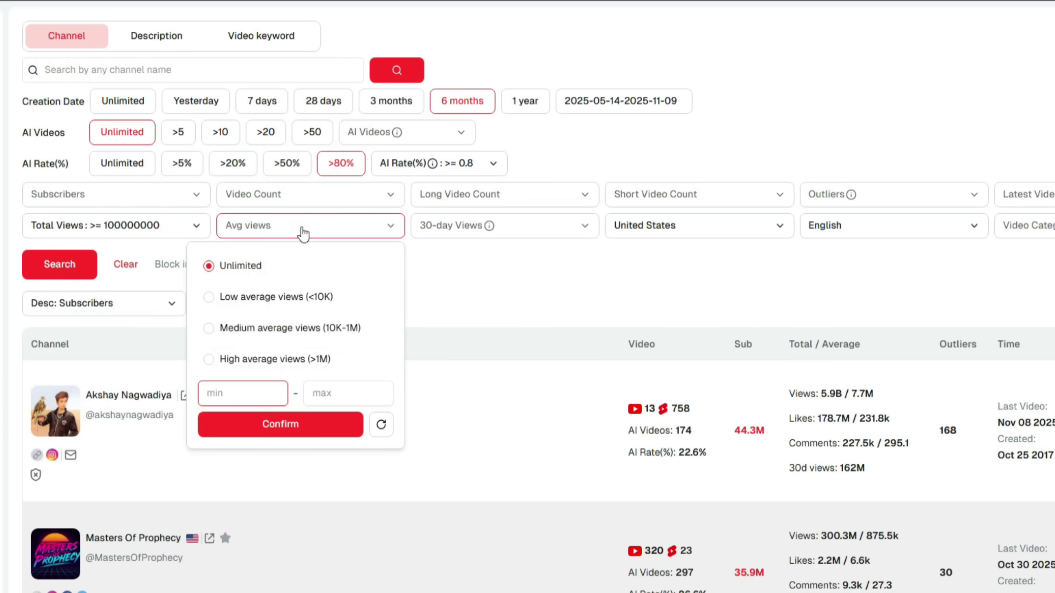
click(274, 361)
click(162, 336)
click(54, 258)
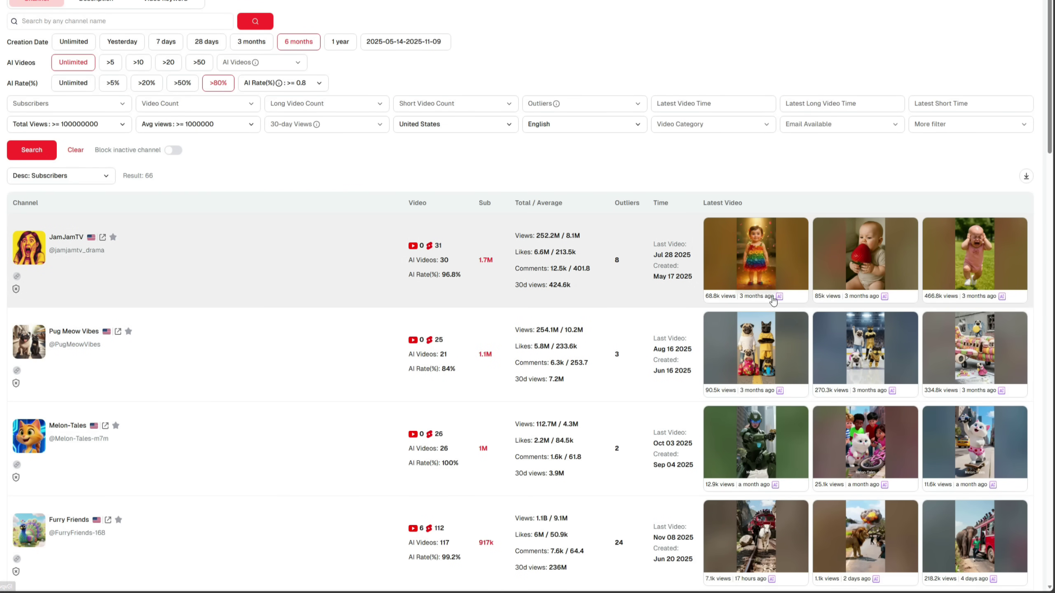
scroll(948, 314, down, 2)
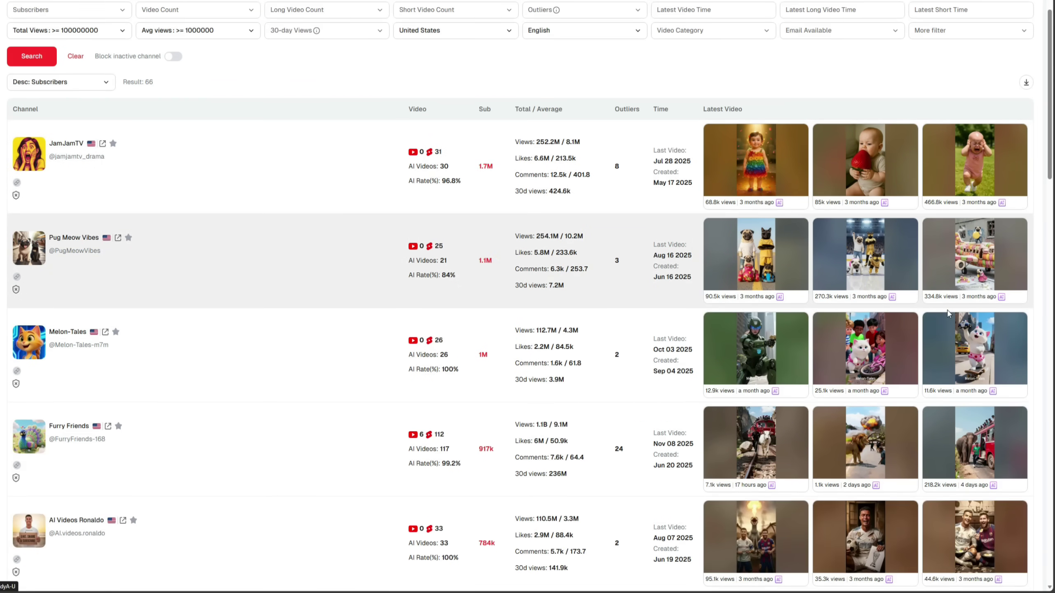
scroll(948, 313, down, 4)
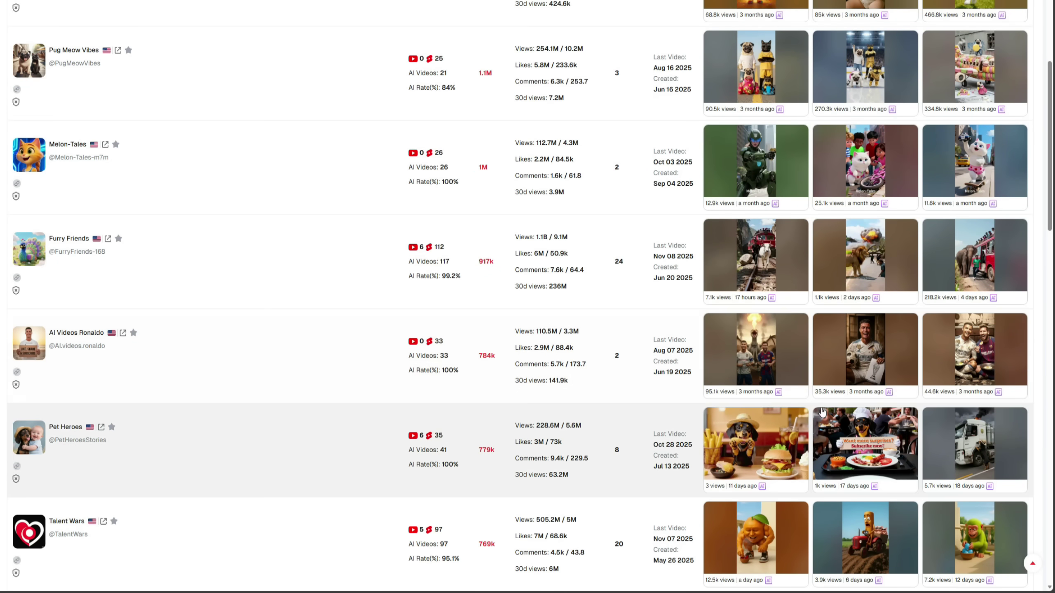
scroll(951, 415, down, 3)
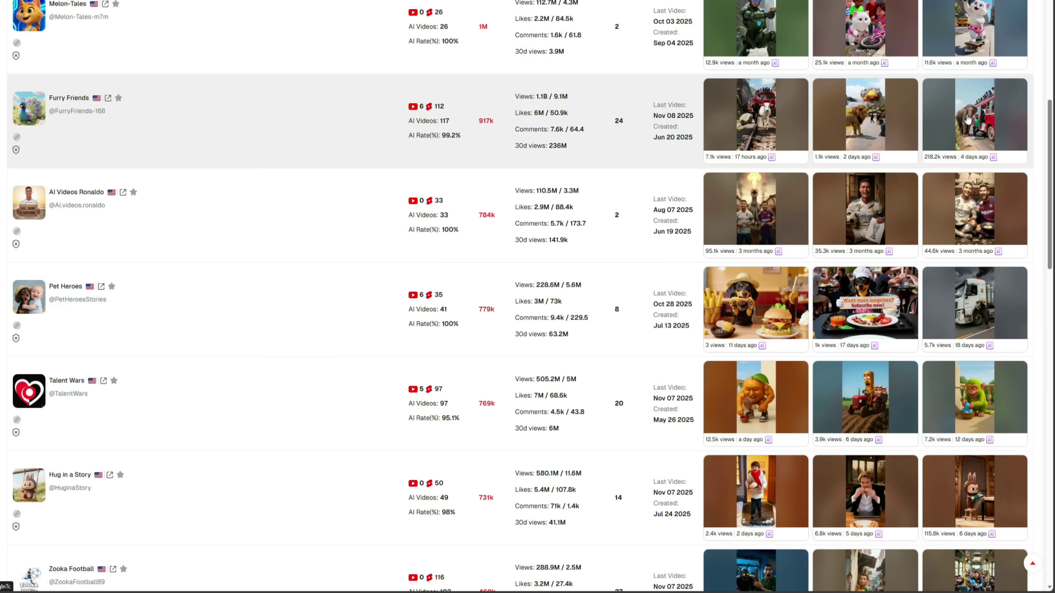
scroll(967, 119, up, 4)
scroll(913, 250, down, 7)
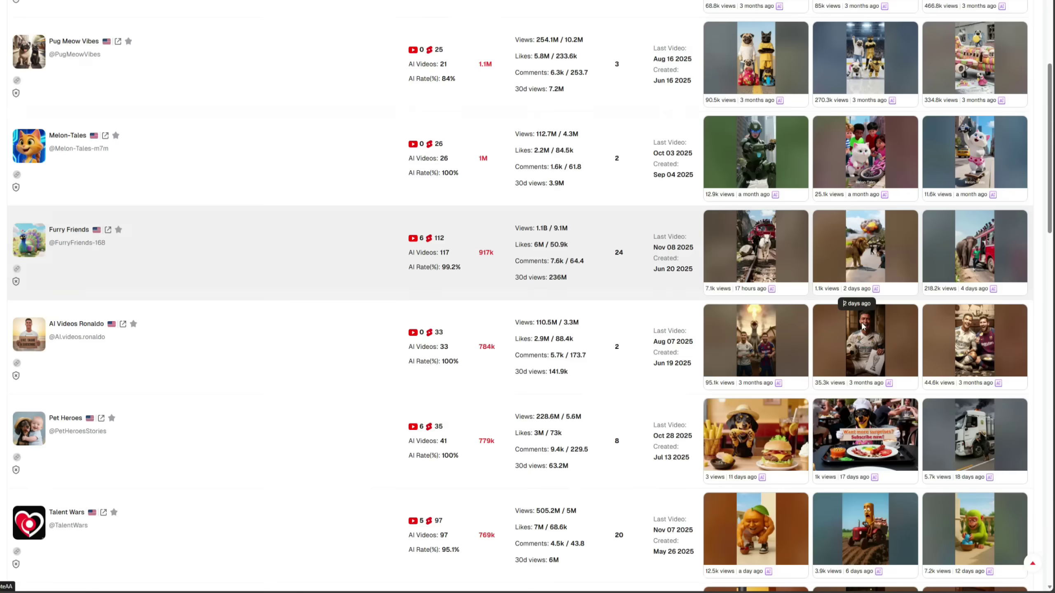
scroll(937, 372, up, 12)
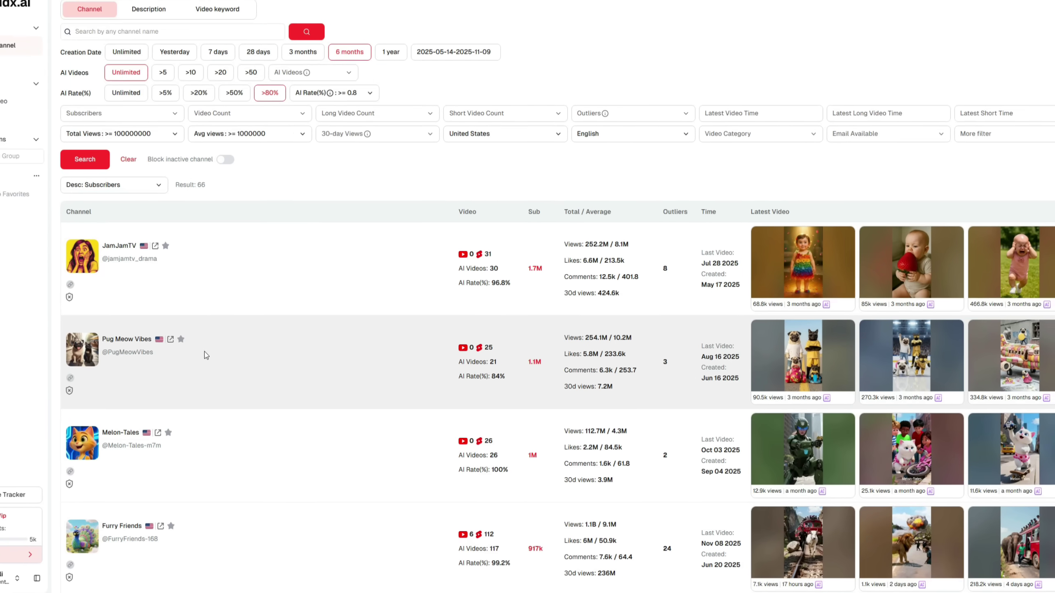
Review the Pug Meow Vibes details (1.1M subscribers, 254.1M views), then close them.
click(137, 340)
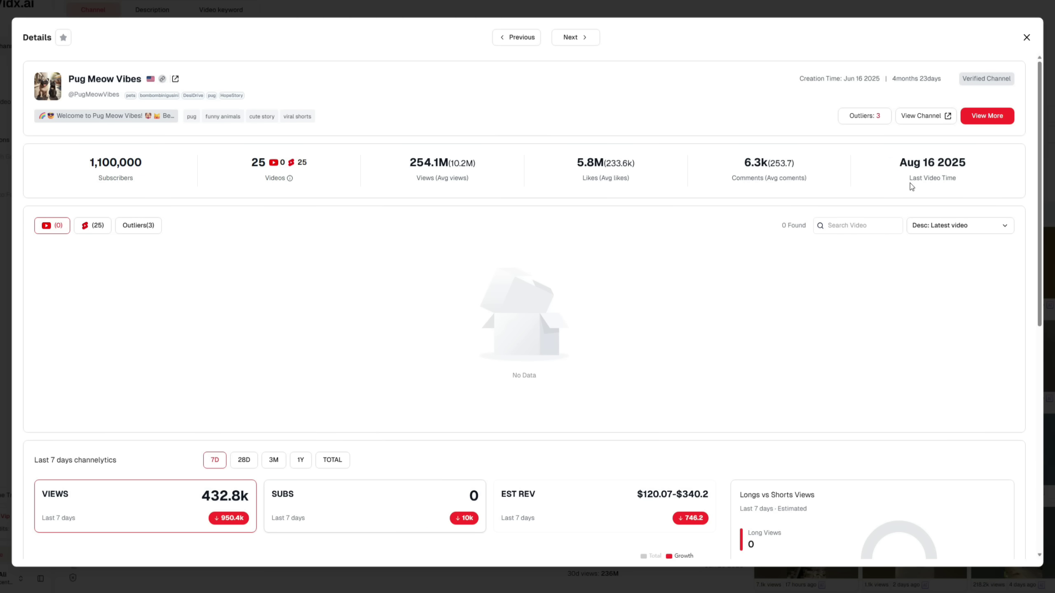
scroll(618, 316, down, 6)
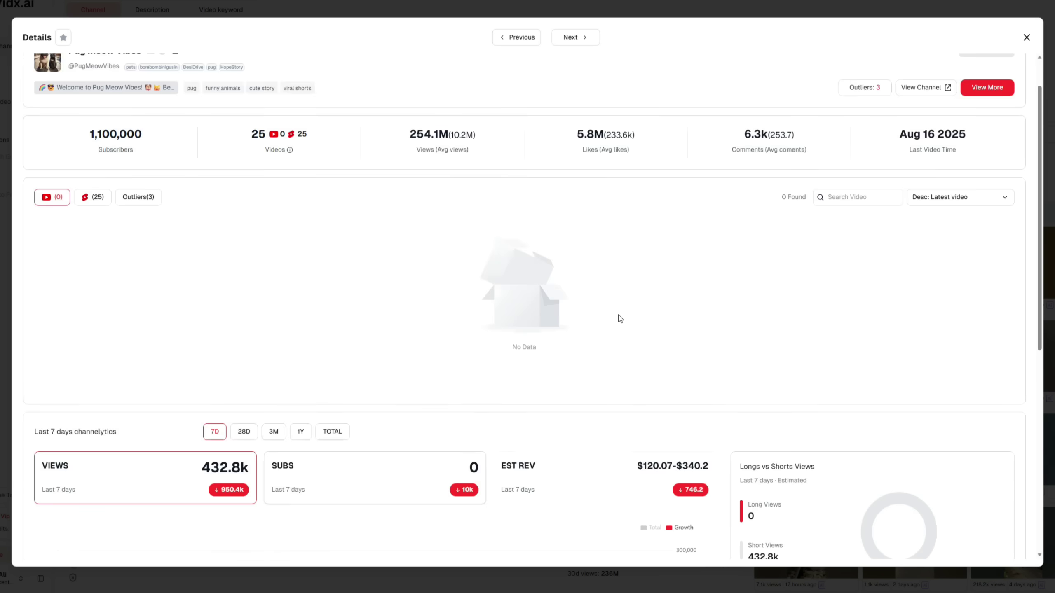
scroll(648, 408, up, 6)
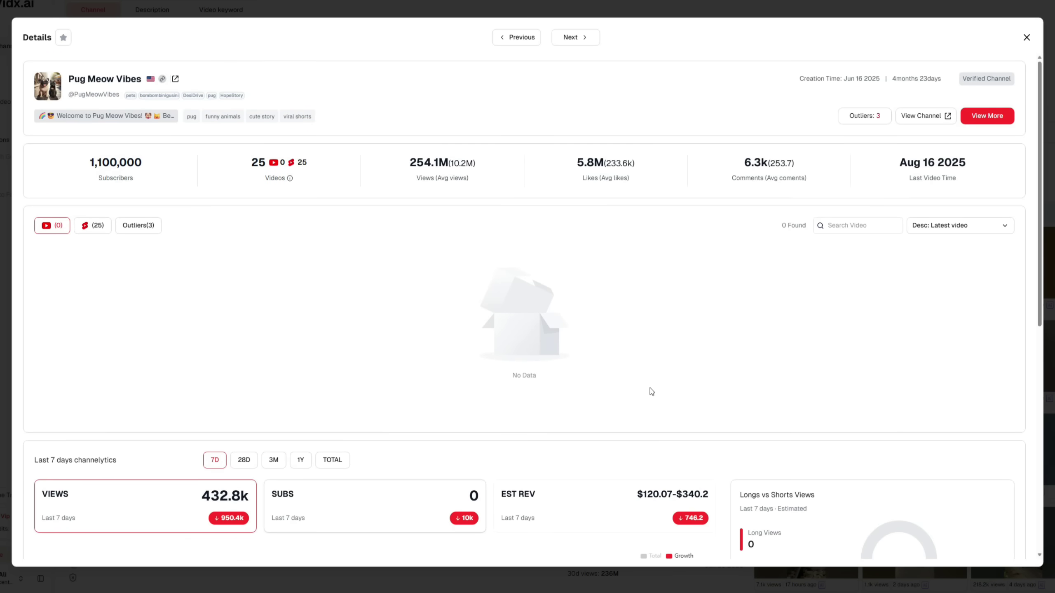
click(1026, 38)
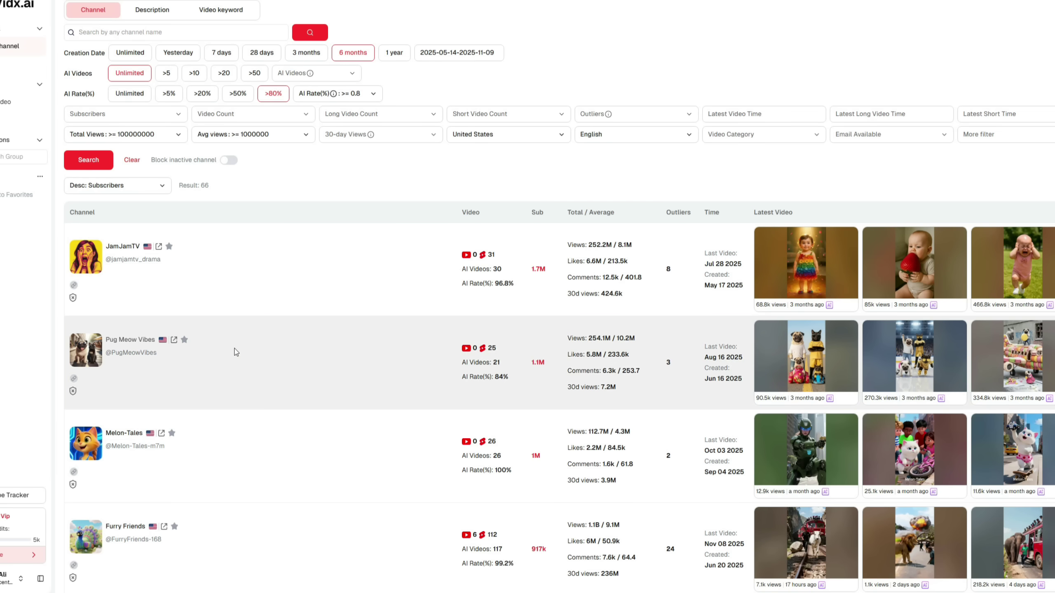
Add Pug Meow Vibes to the Default favorites group.
click(185, 341)
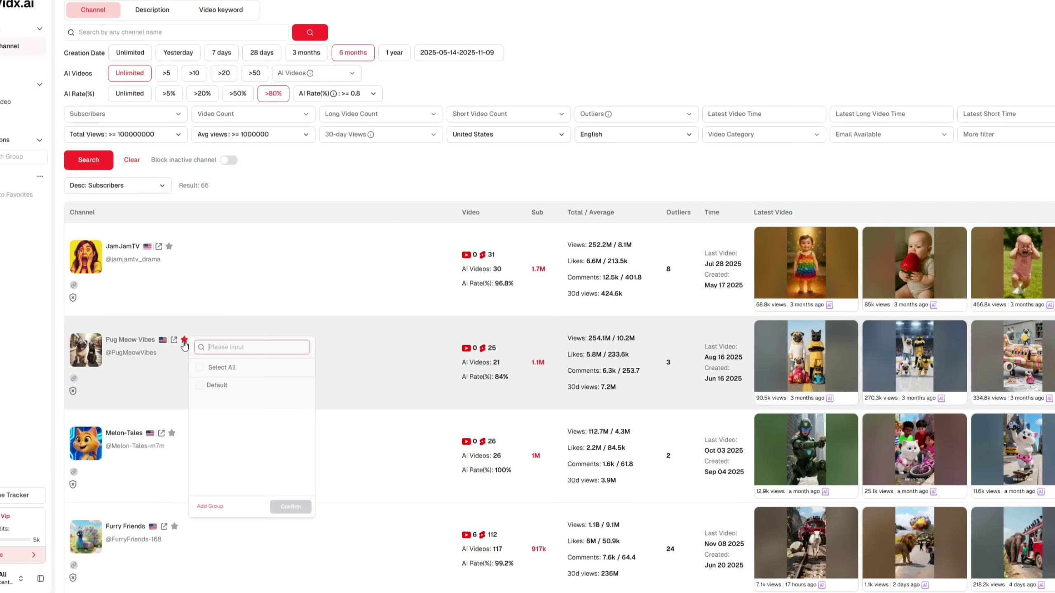
click(202, 388)
click(294, 509)
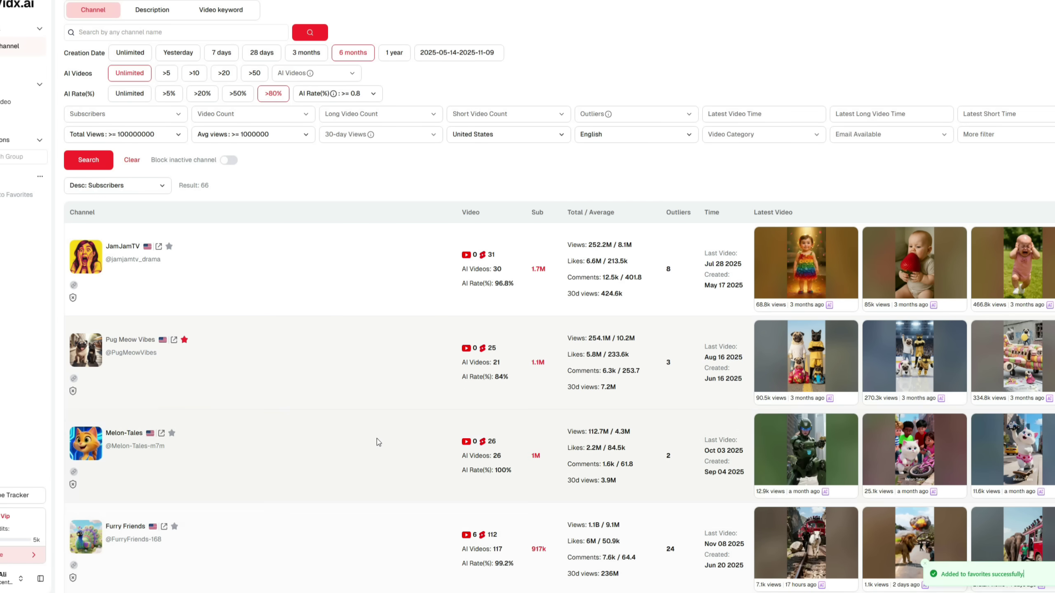
Open the Default collection, now listing only Pug Meow Vibes.
scroll(378, 442, down, 6)
scroll(302, 367, up, 7)
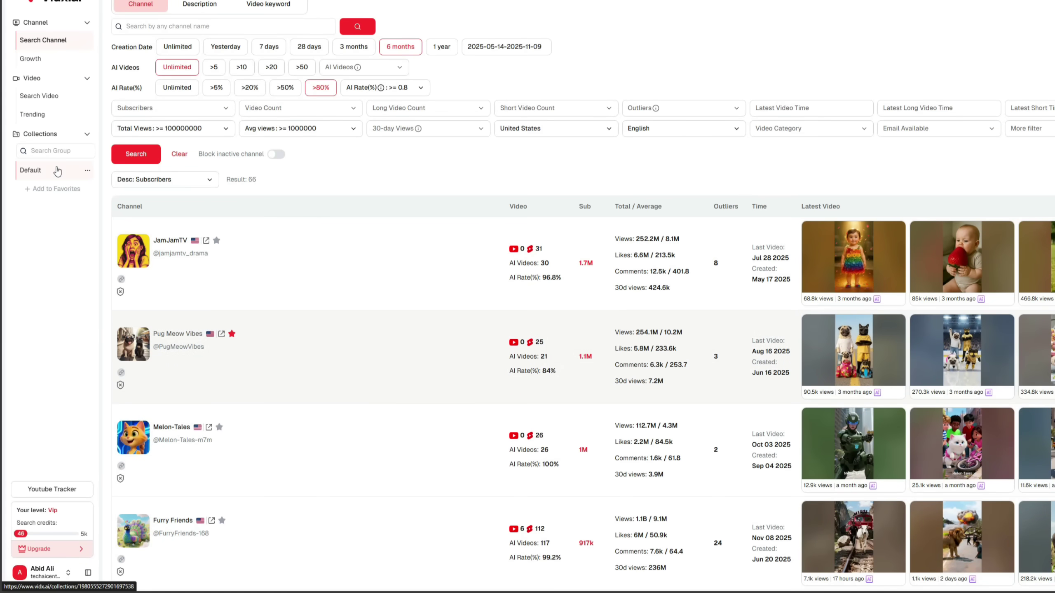
click(58, 170)
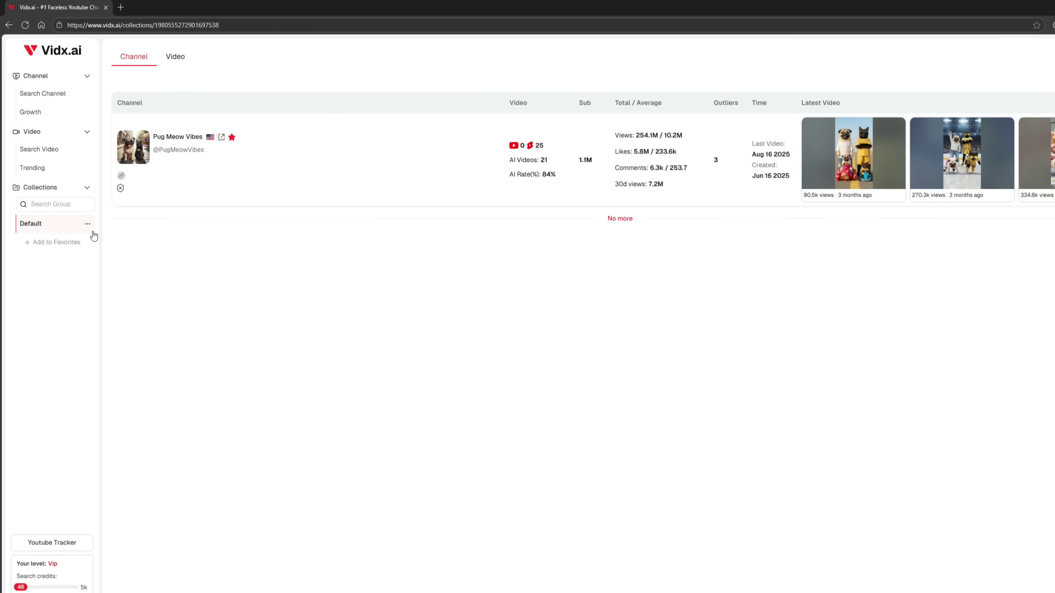
Browse the Growth rankings by 24-hour sub growth, led by AI CAT LAB at 130k.
click(54, 120)
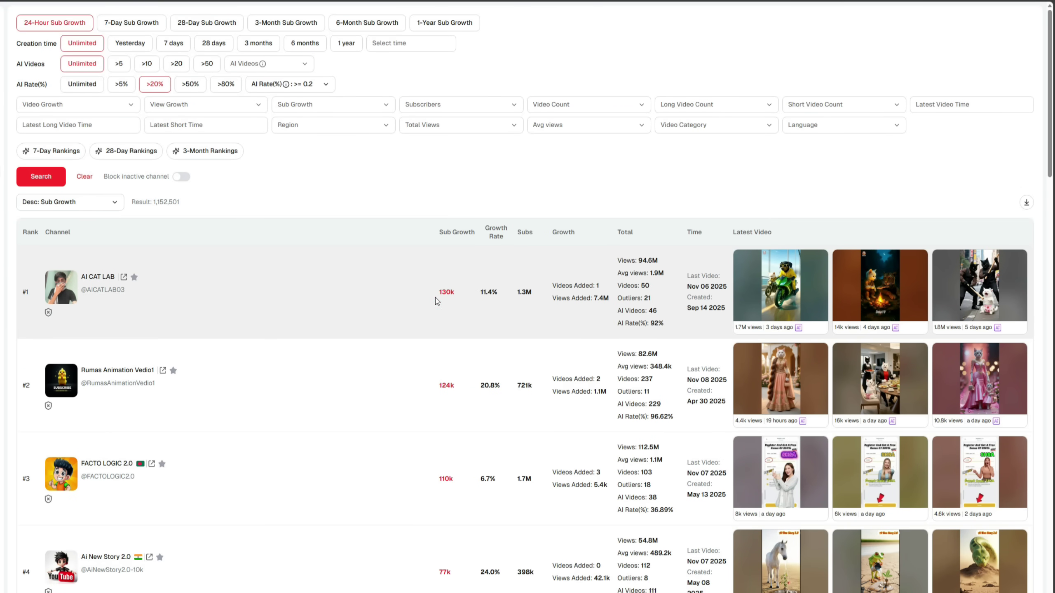
click(460, 293)
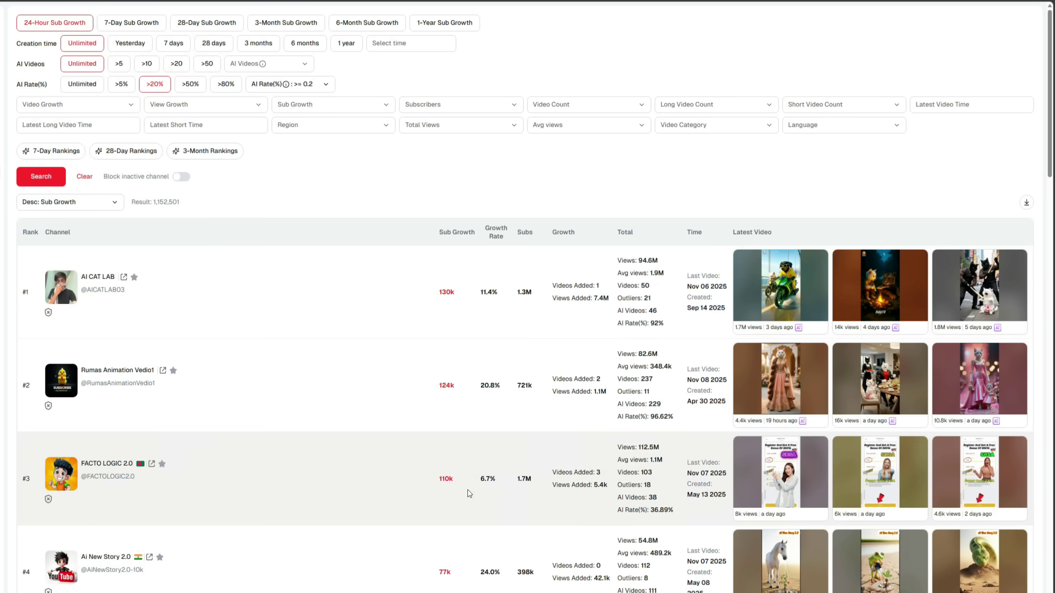
scroll(464, 501, down, 3)
scroll(464, 502, down, 2)
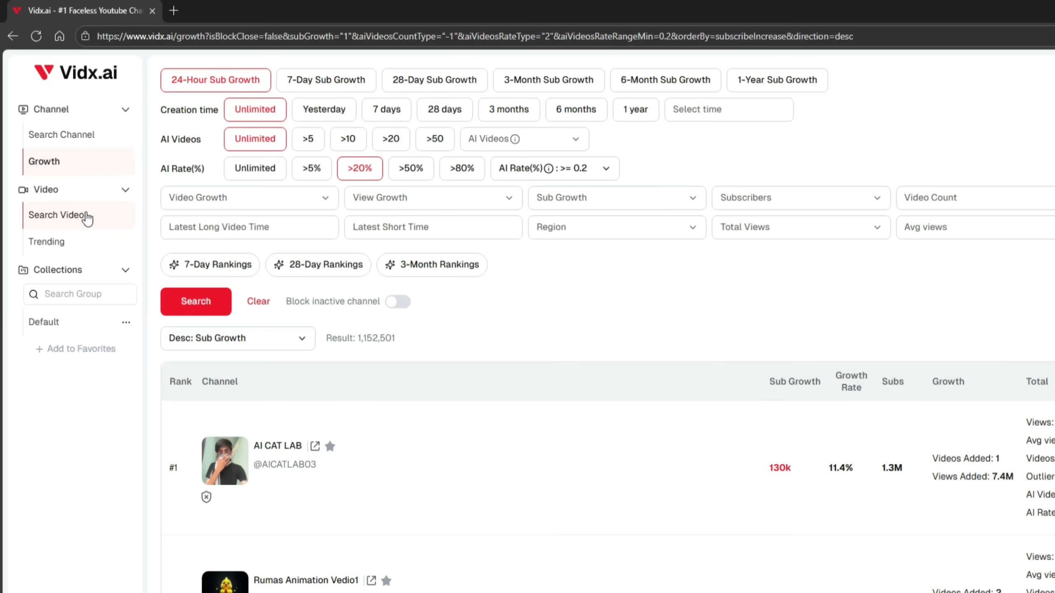
Open Search Video and switch the search field between description and channel name.
click(58, 150)
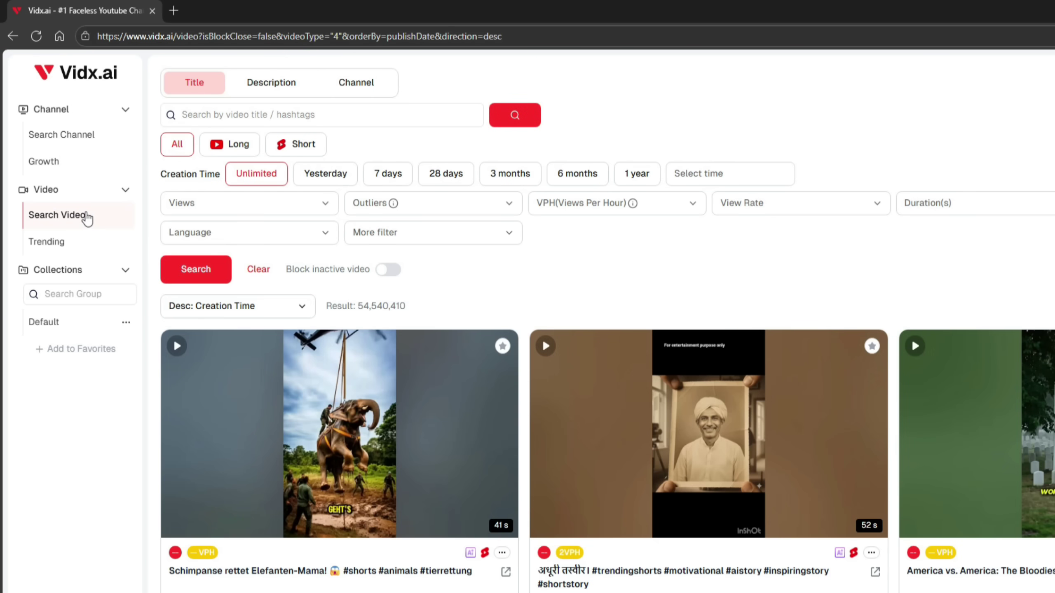
click(213, 114)
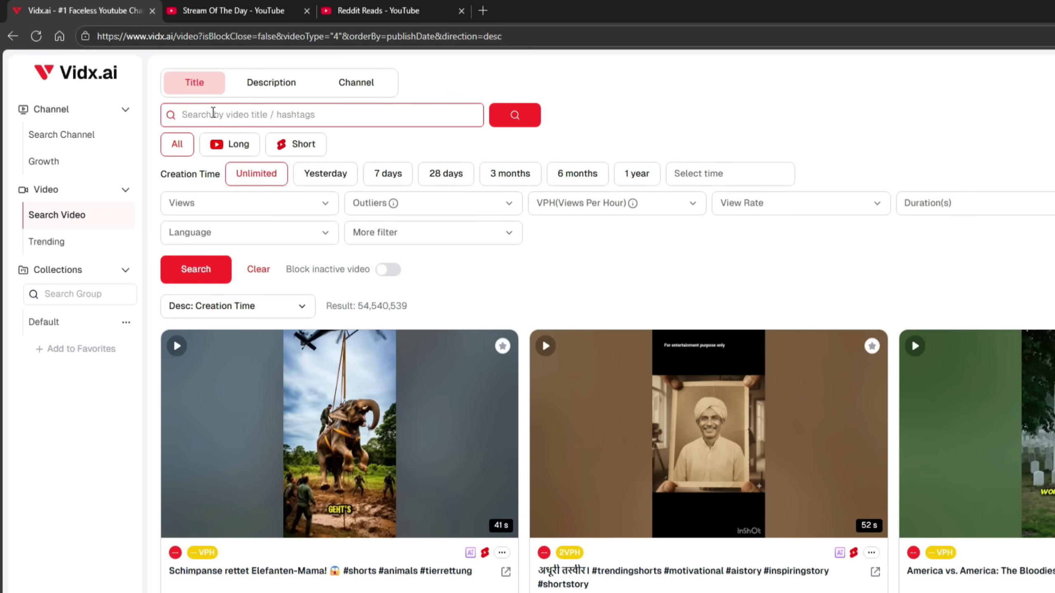
click(269, 91)
click(345, 89)
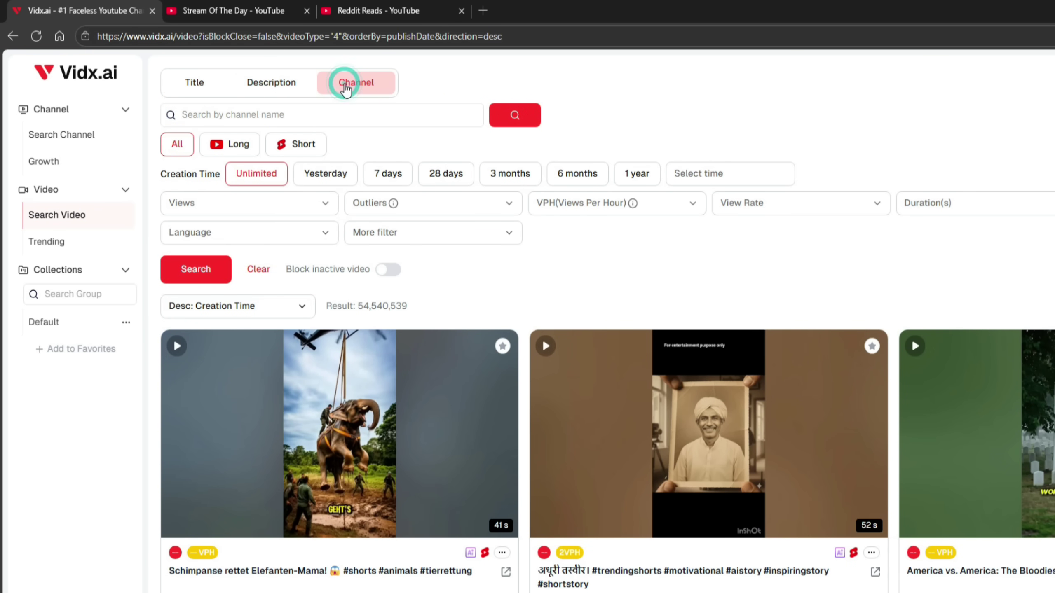
Filter to English videos over 1M views, search, and scroll the 35,790 results.
click(297, 204)
click(204, 330)
click(272, 236)
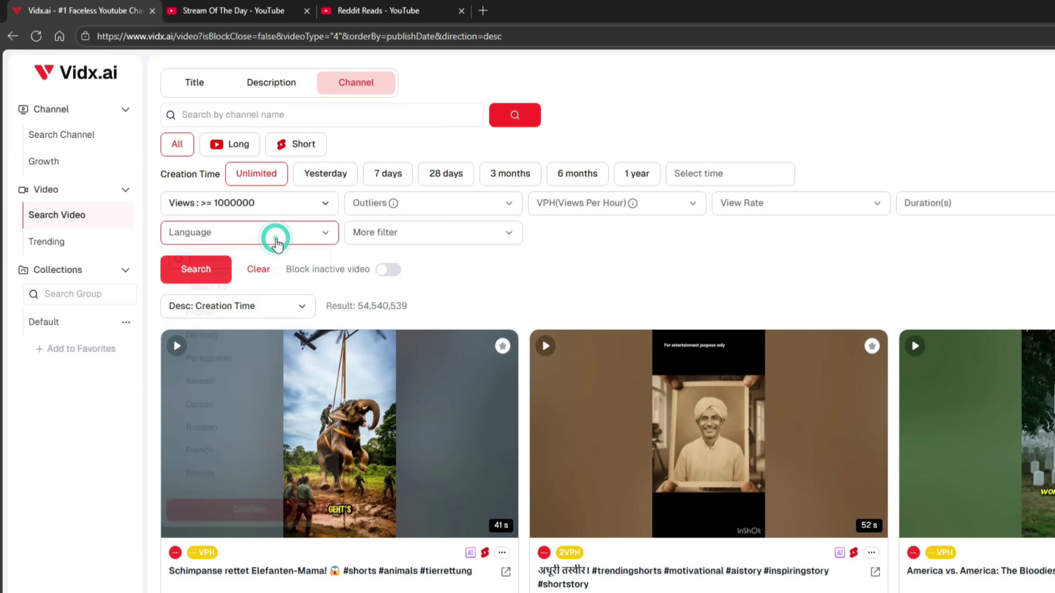
click(230, 325)
click(250, 525)
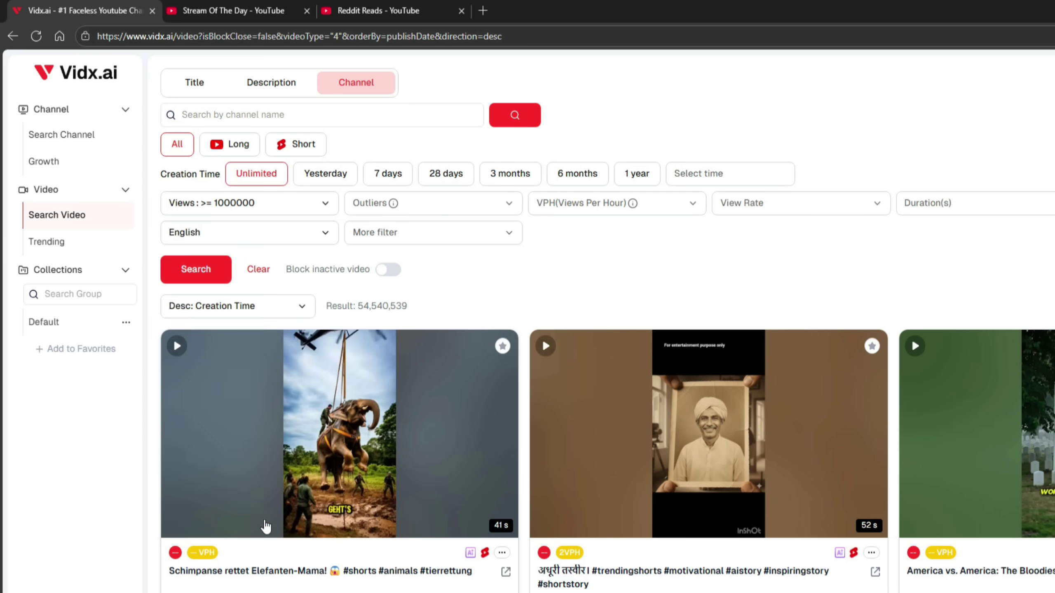
click(196, 270)
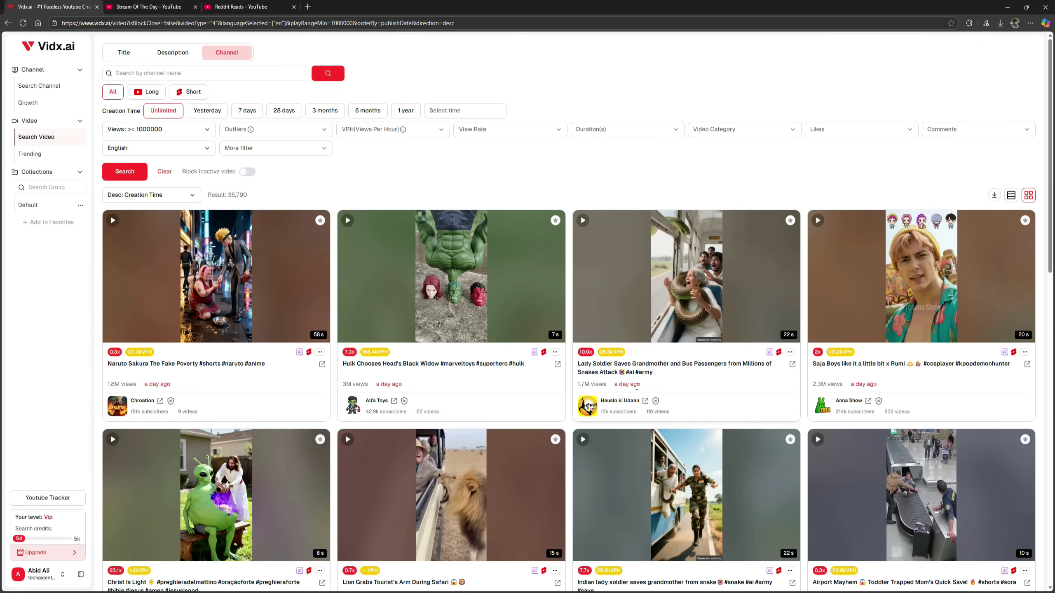
scroll(903, 405, down, 1)
scroll(902, 405, down, 2)
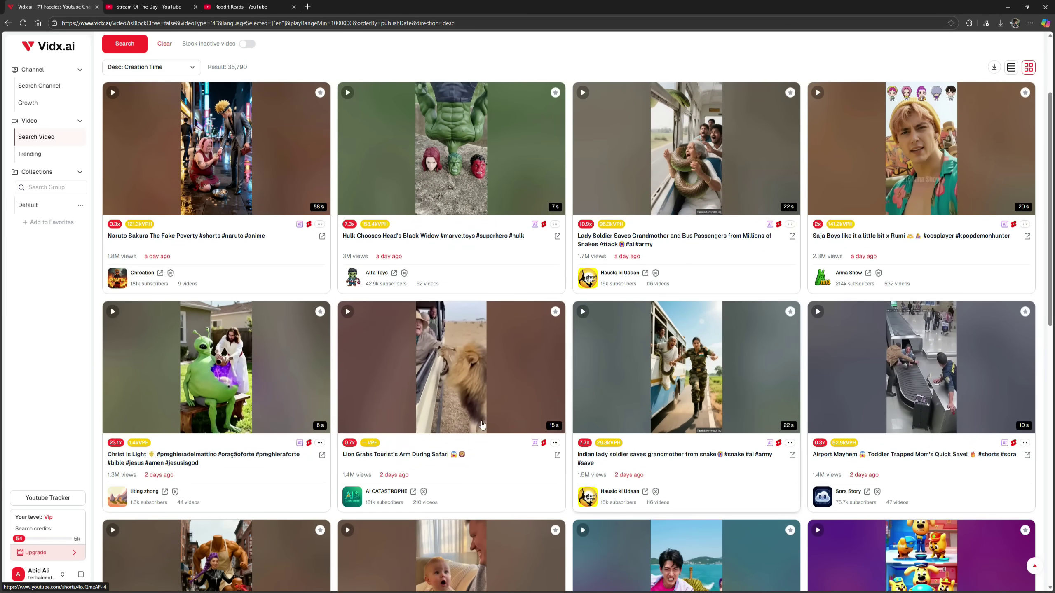
scroll(295, 408, up, 3)
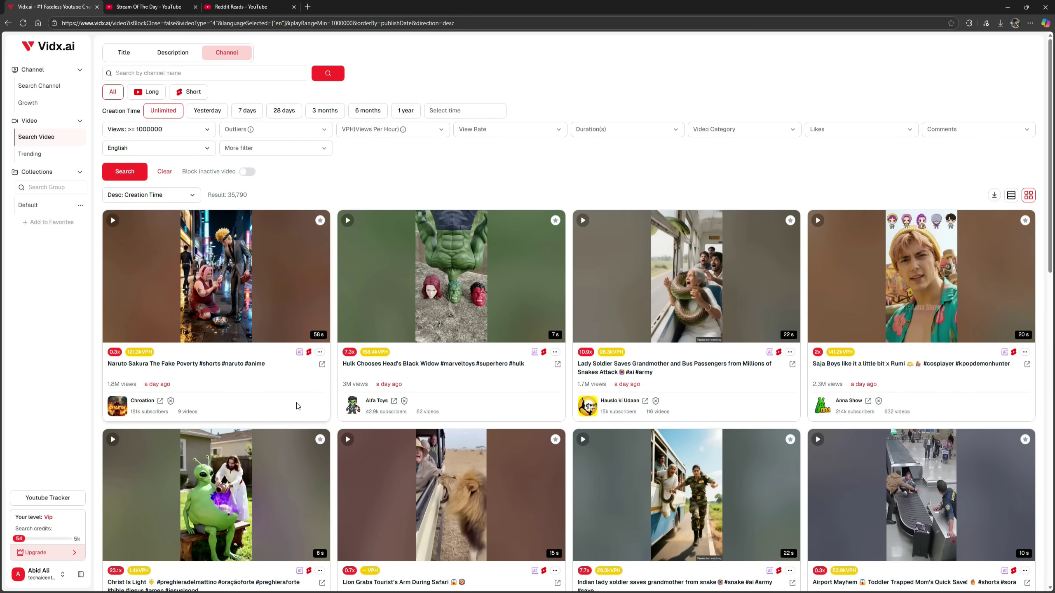
Compare Popular Shorts of Stream Of The Day and Reddit Reads, ending on Stream Of The Day.
click(146, 5)
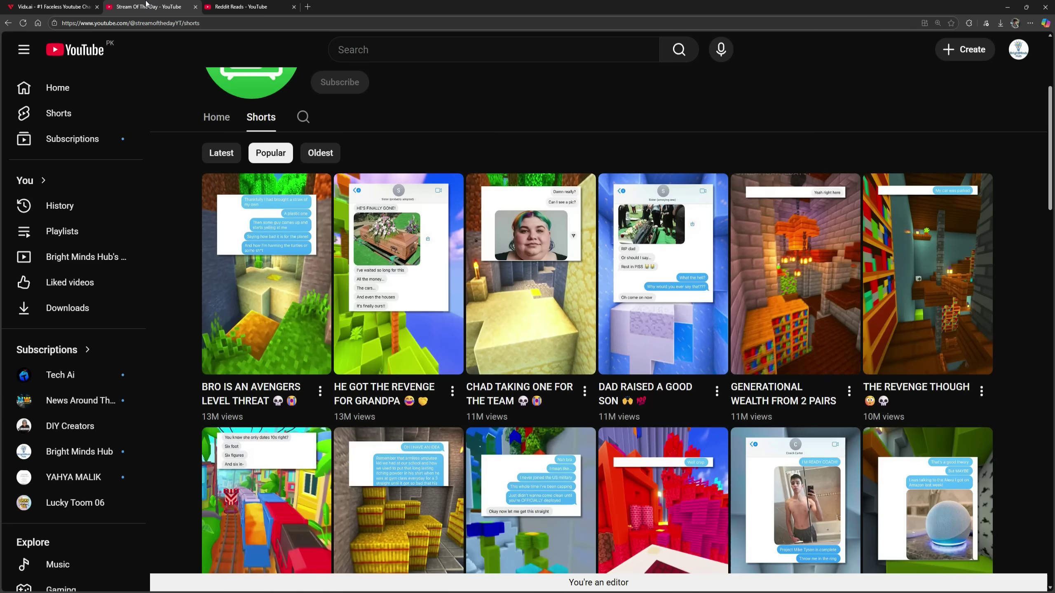
scroll(153, 35, up, 5)
click(239, 7)
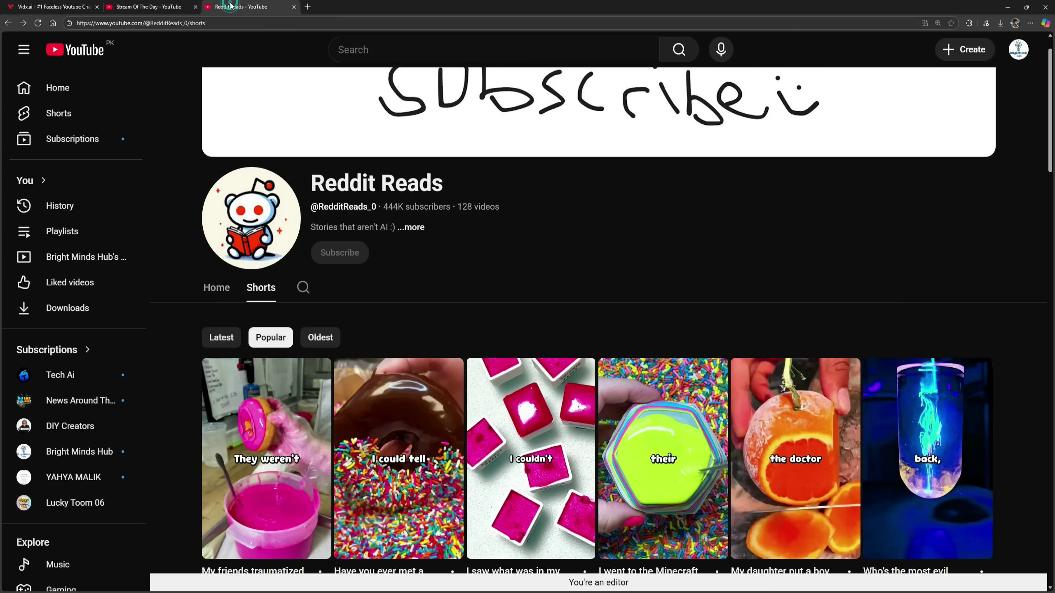
click(164, 8)
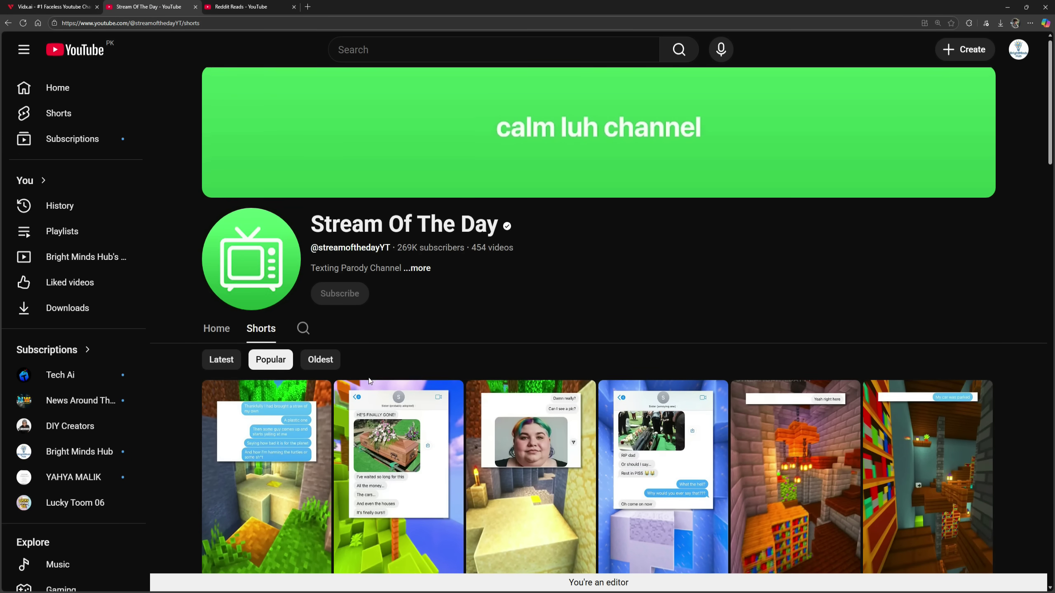
scroll(275, 364, down, 2)
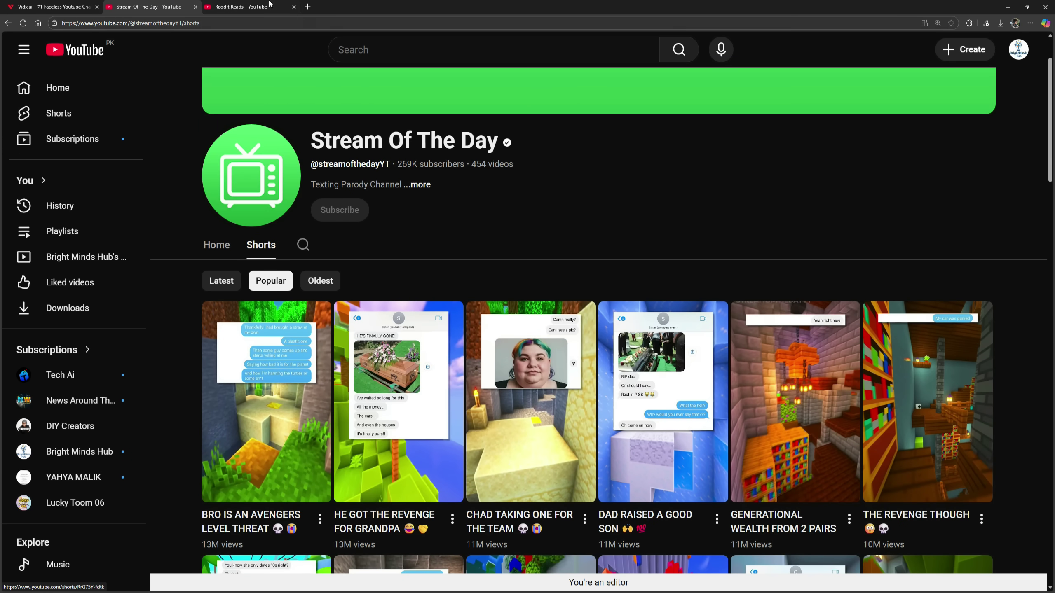
click(257, 7)
scroll(357, 308, down, 2)
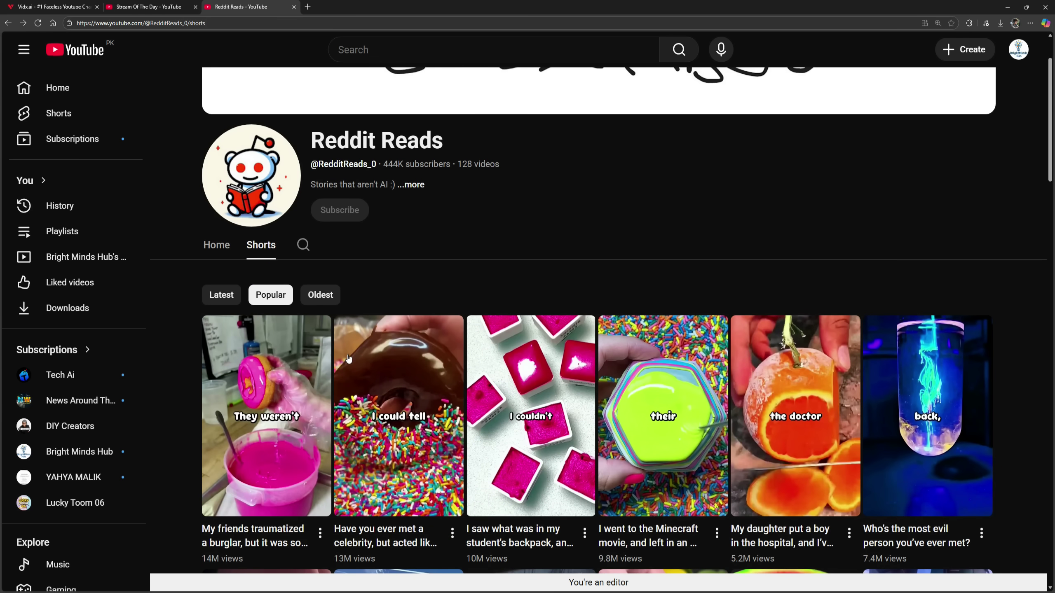
scroll(399, 375, up, 2)
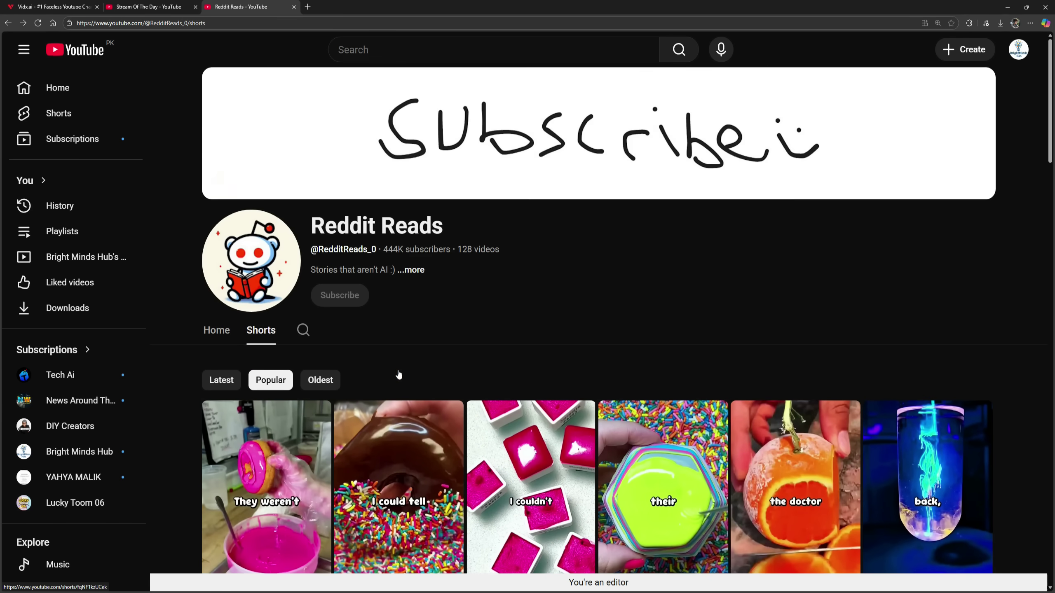
click(170, 6)
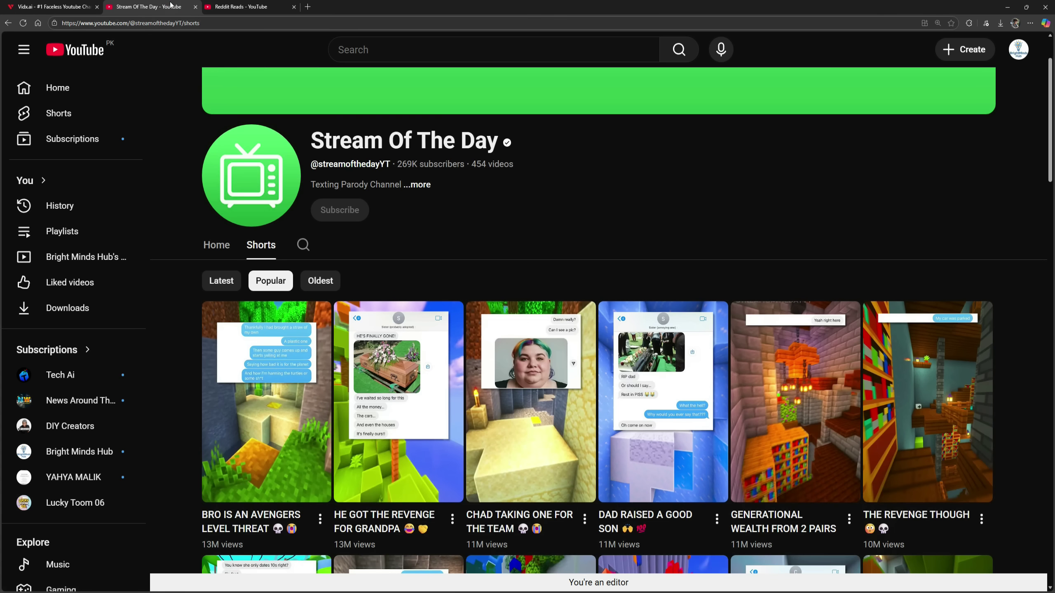
From the Vidx.ai home page, open the Faceless Youtube Generator (Short AI) site.
click(38, 3)
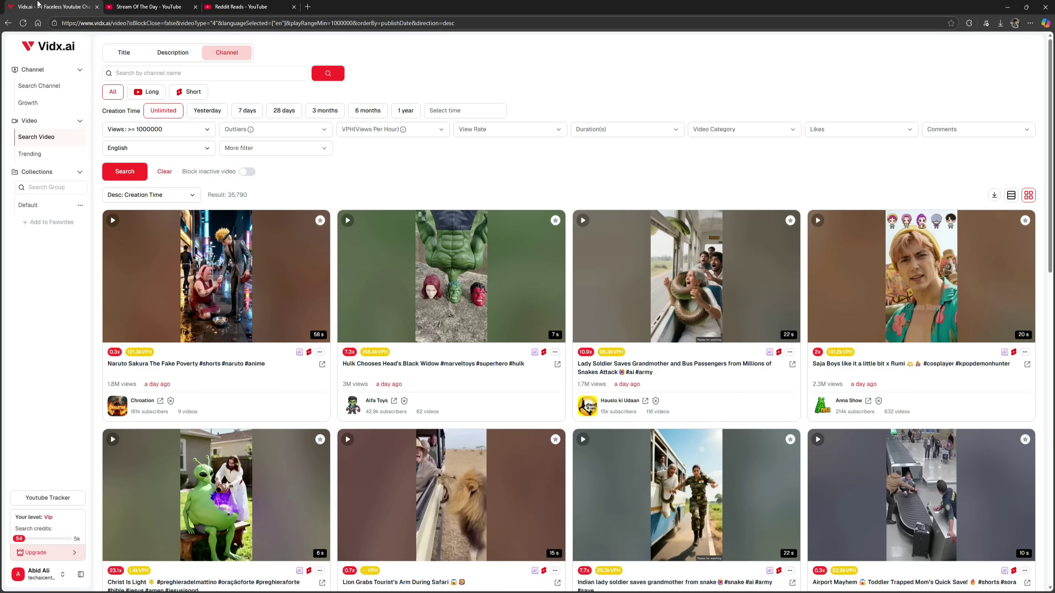
click(38, 23)
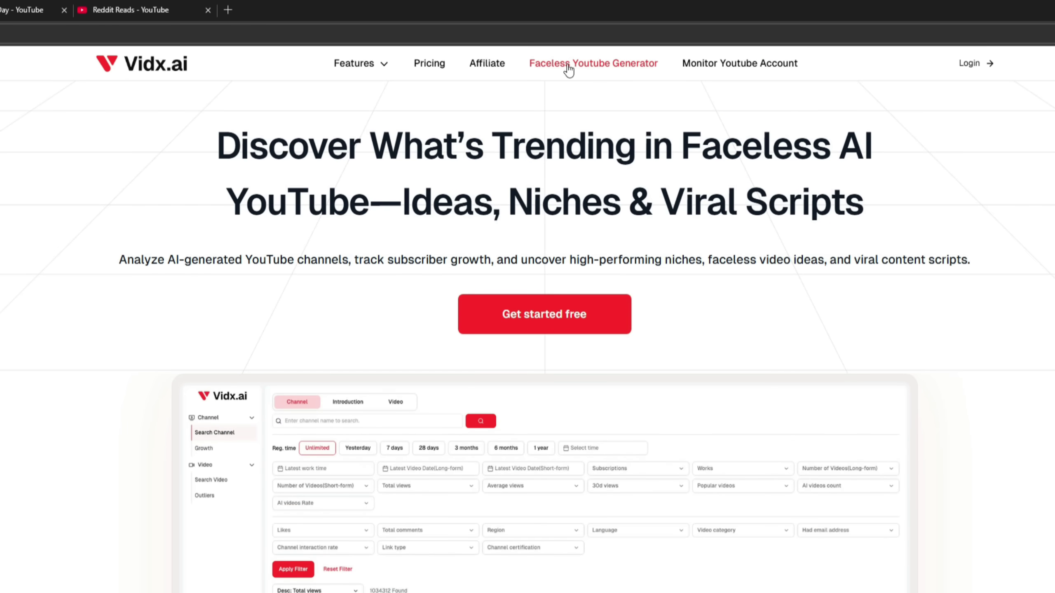
click(568, 67)
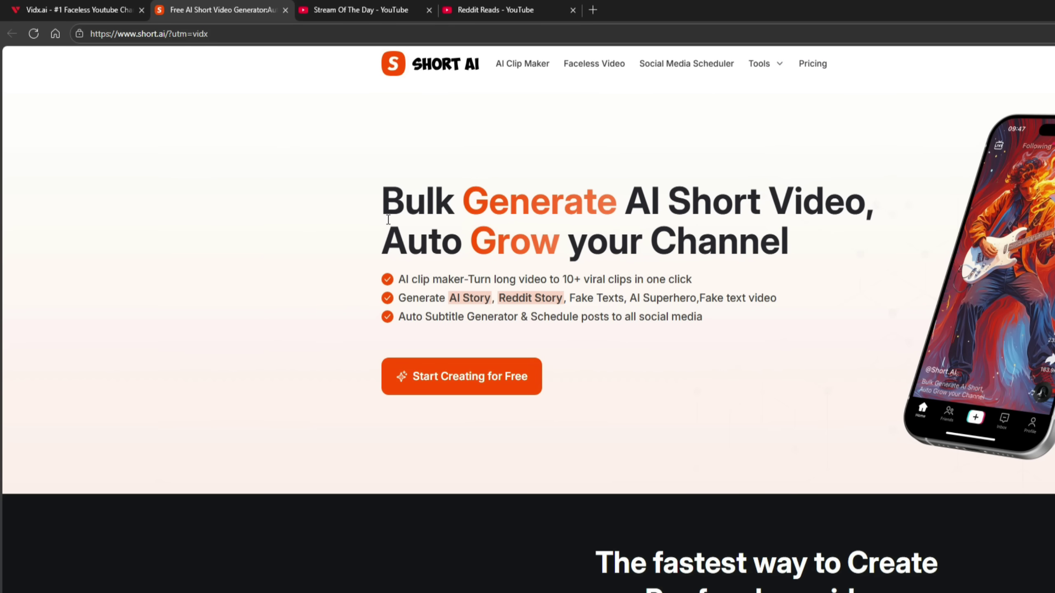
Look over the Short AI homepage headline and its faceless video format examples.
drag(377, 199, 804, 238)
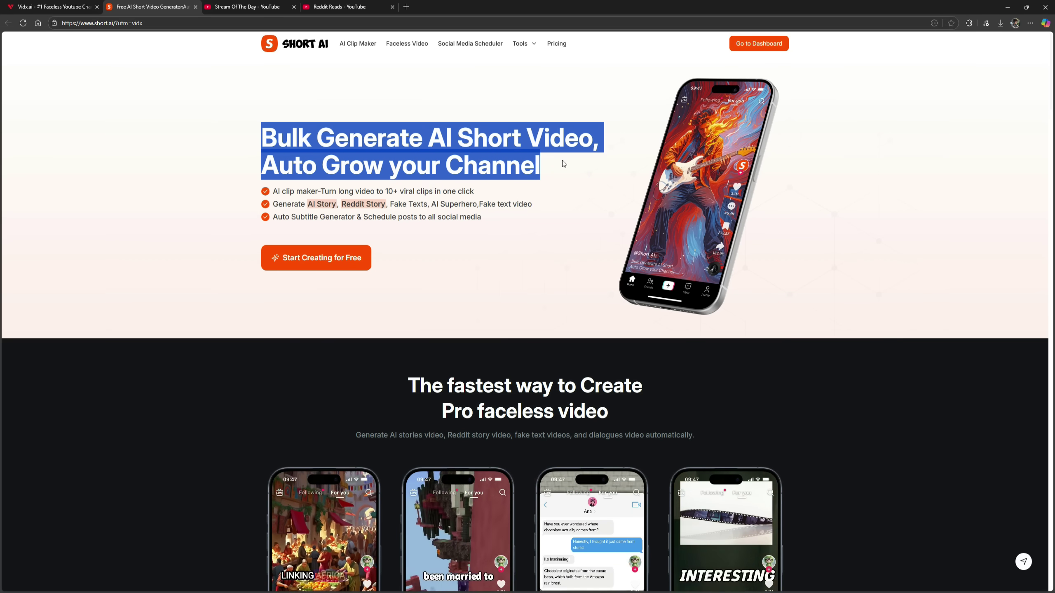
click(562, 160)
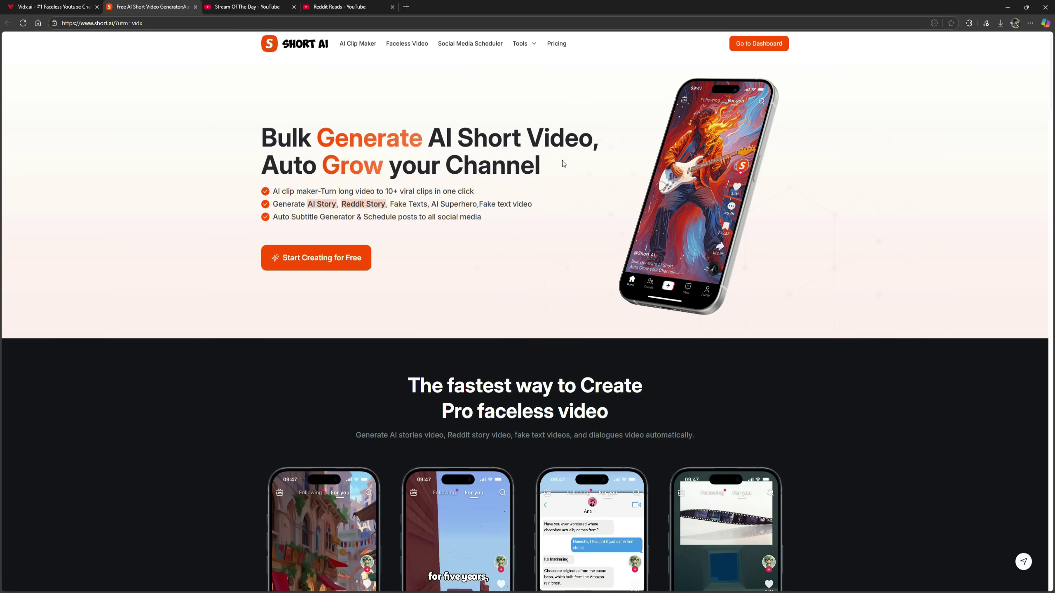
scroll(562, 162, down, 6)
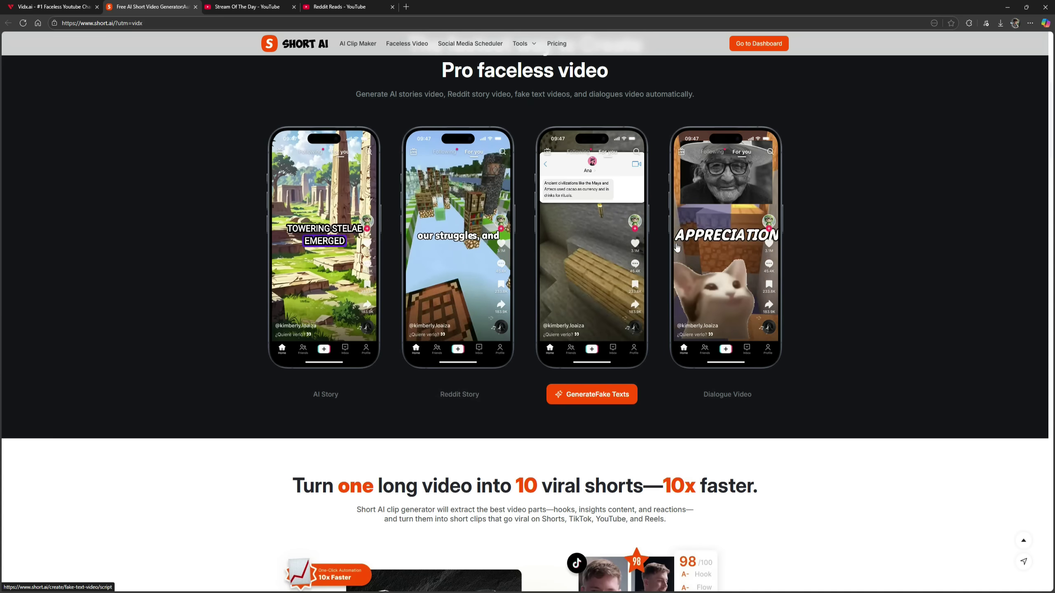
scroll(706, 249, up, 6)
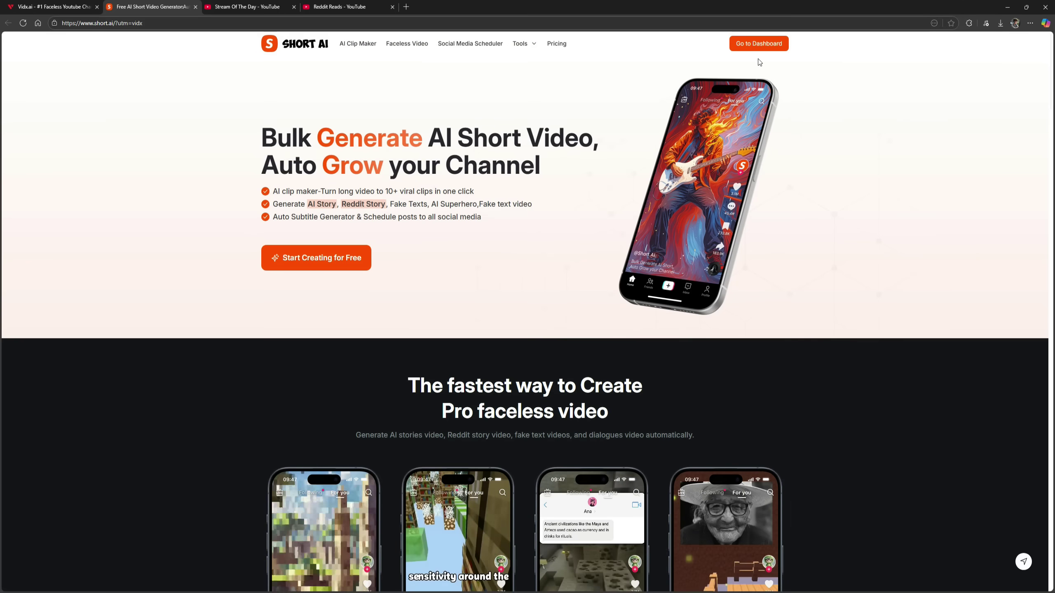
Go to the Short AI dashboard and start a Reddit story video with a custom script.
click(757, 44)
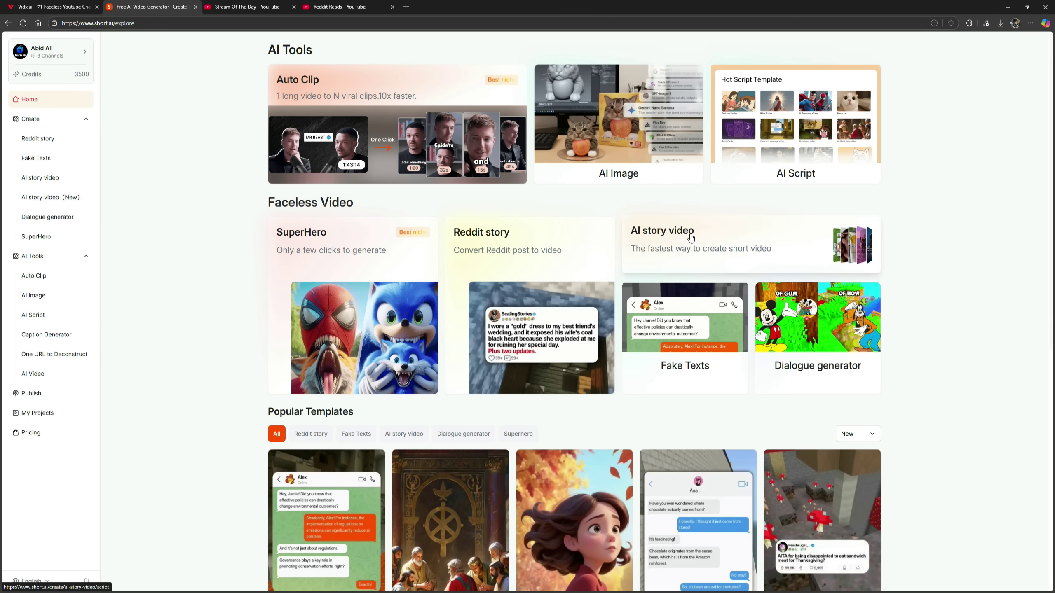
scroll(682, 242, down, 5)
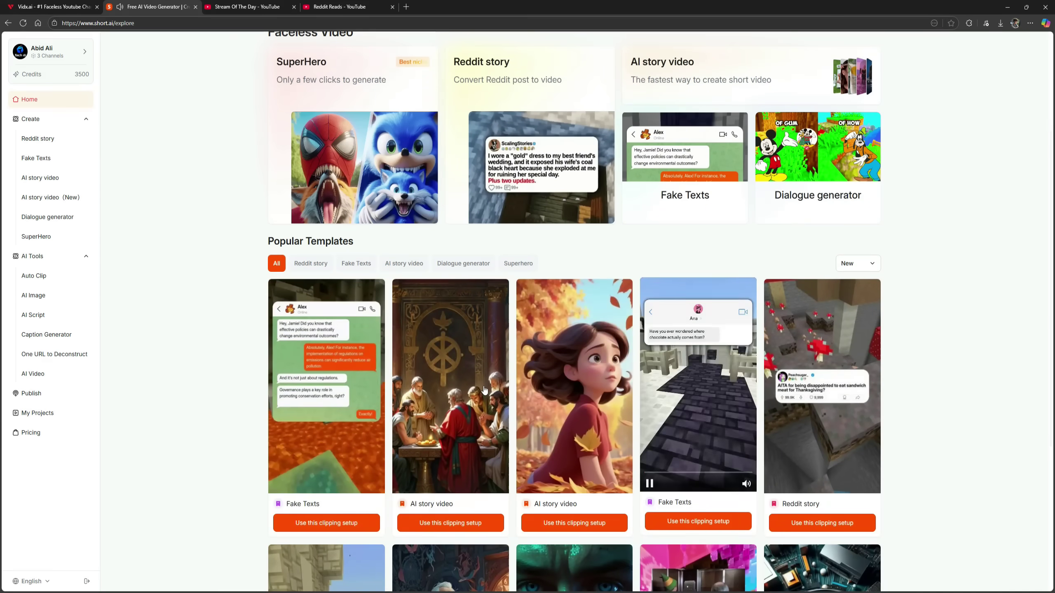
scroll(571, 248, up, 5)
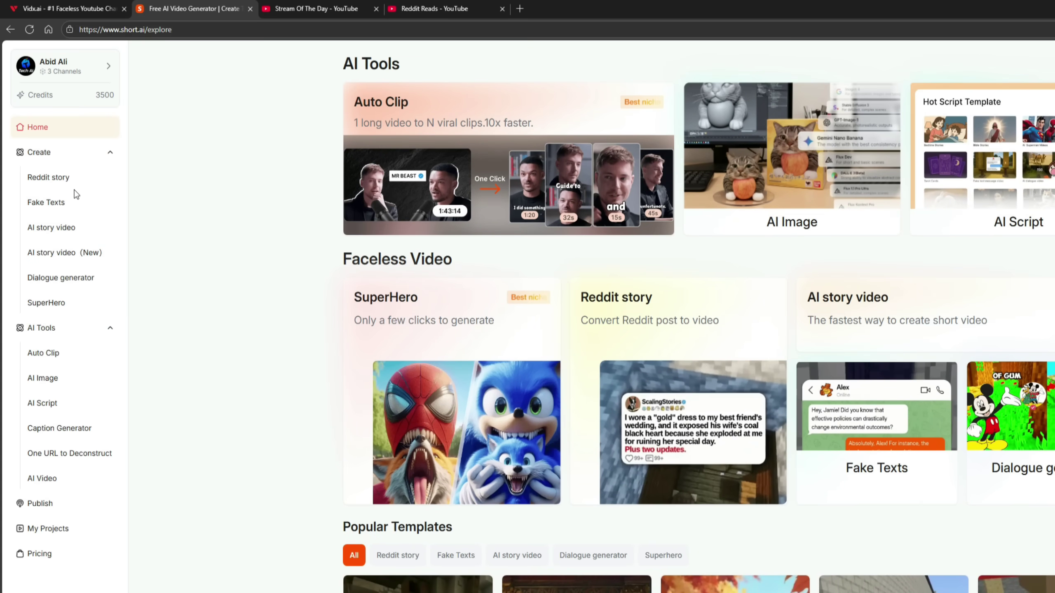
click(58, 140)
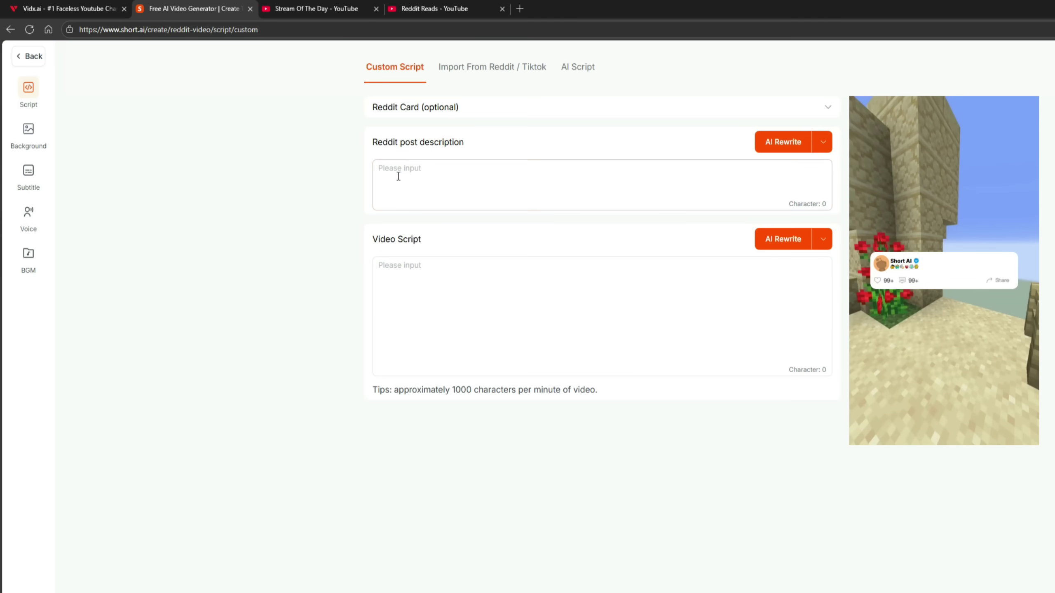
click(398, 175)
click(418, 289)
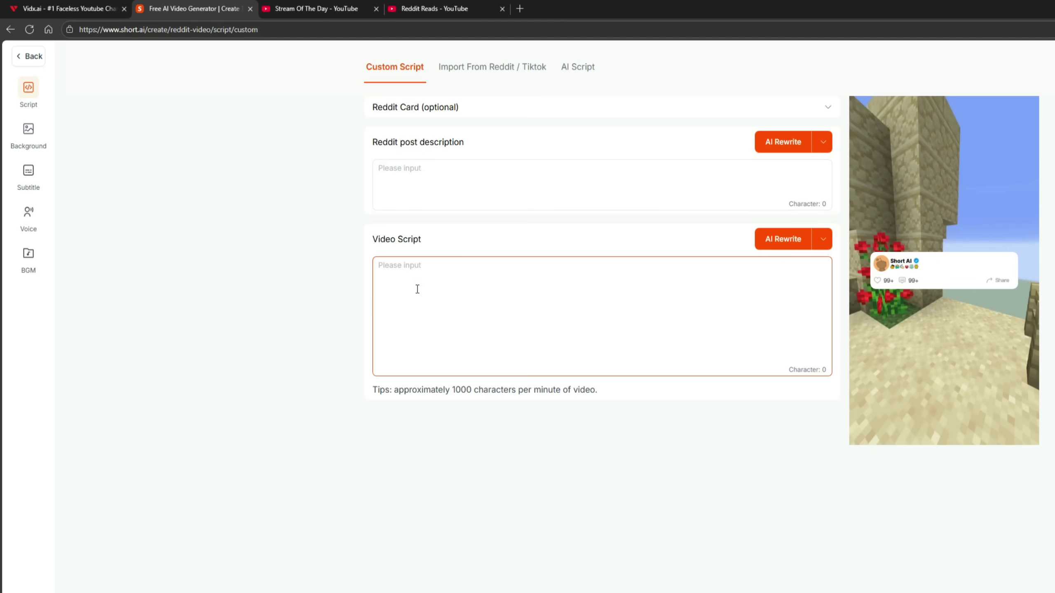
click(465, 70)
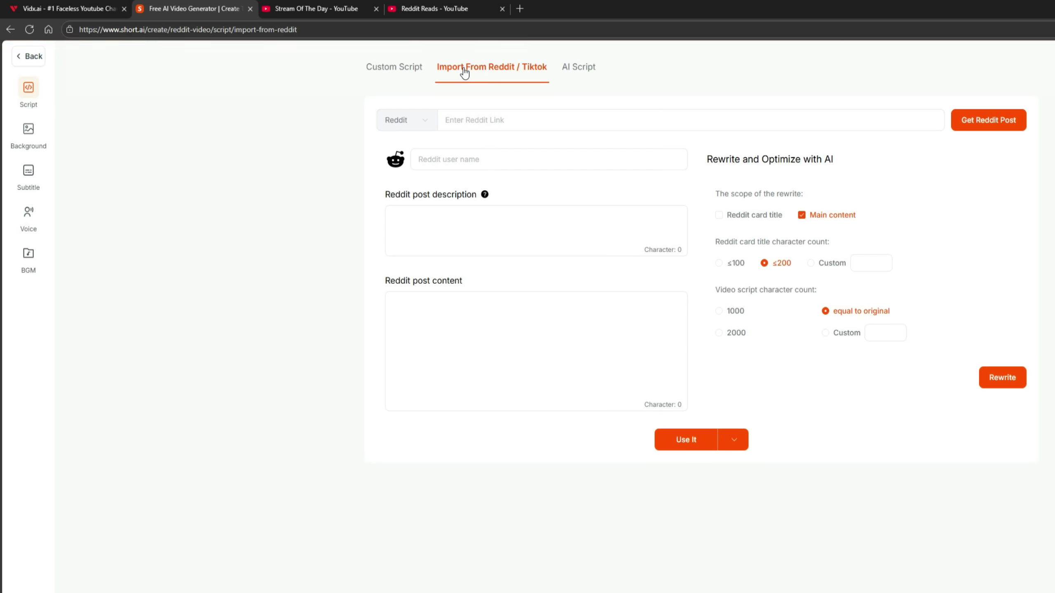
click(471, 120)
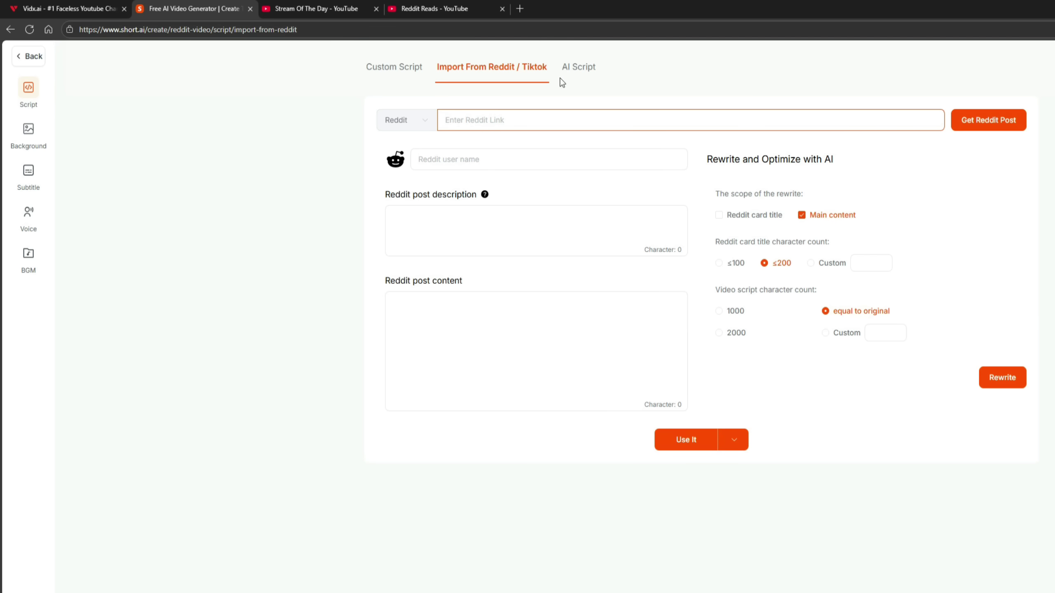
click(575, 72)
click(445, 150)
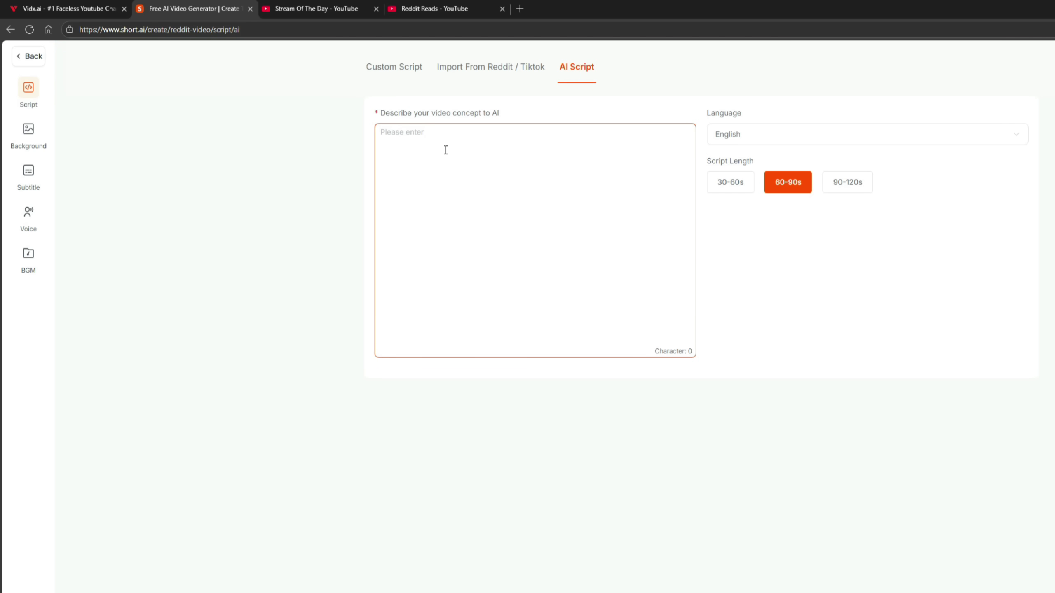
click(744, 185)
click(784, 182)
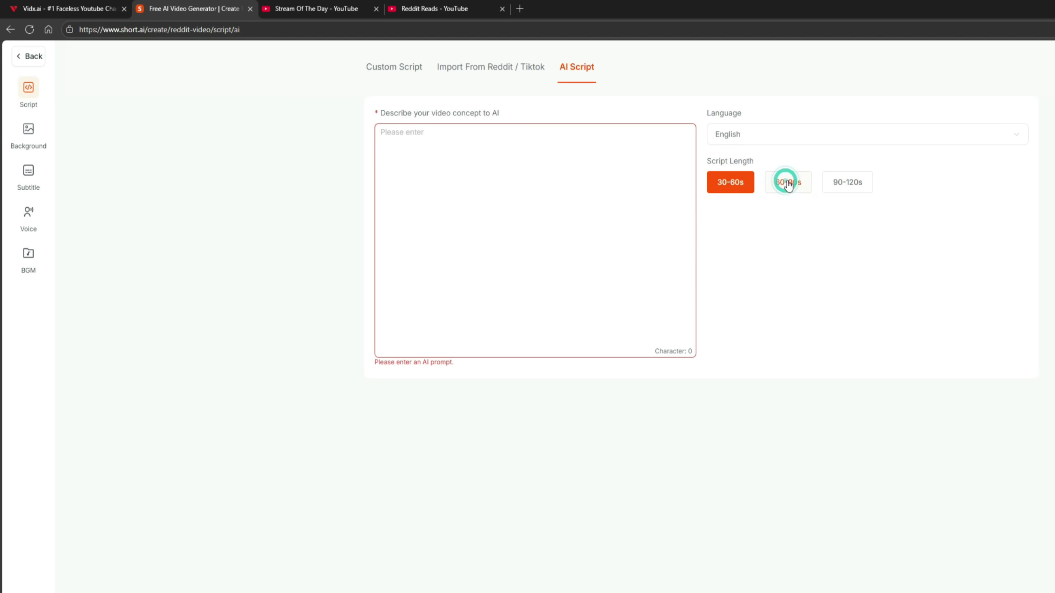
click(843, 181)
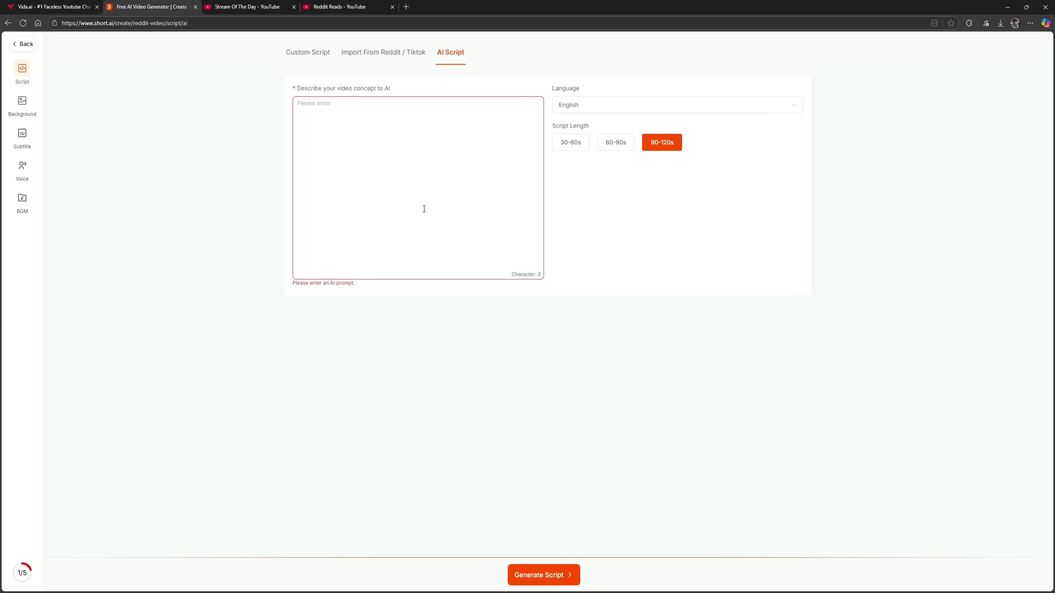
click(318, 53)
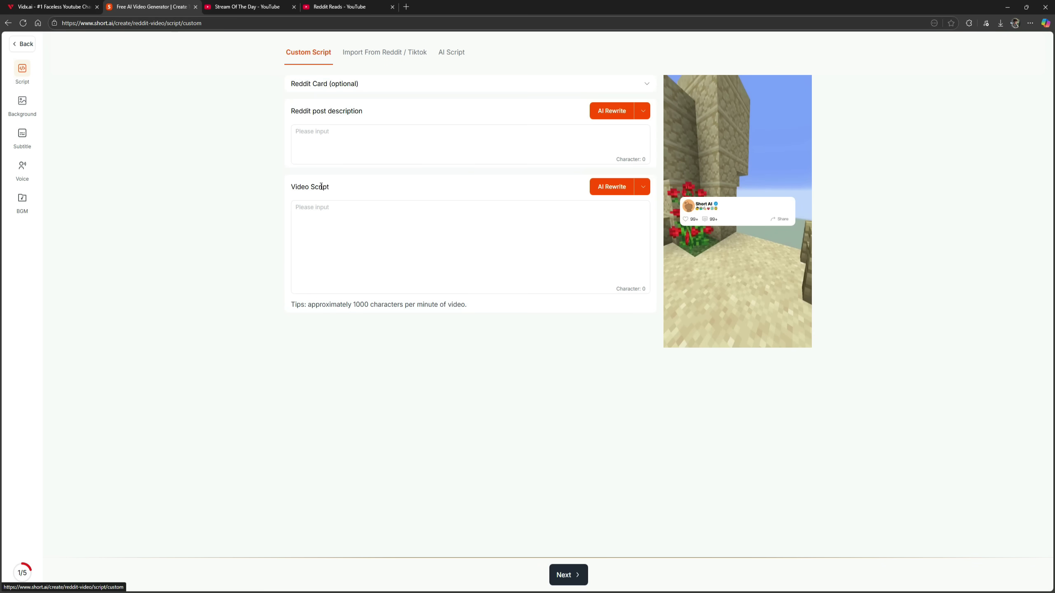
click(342, 144)
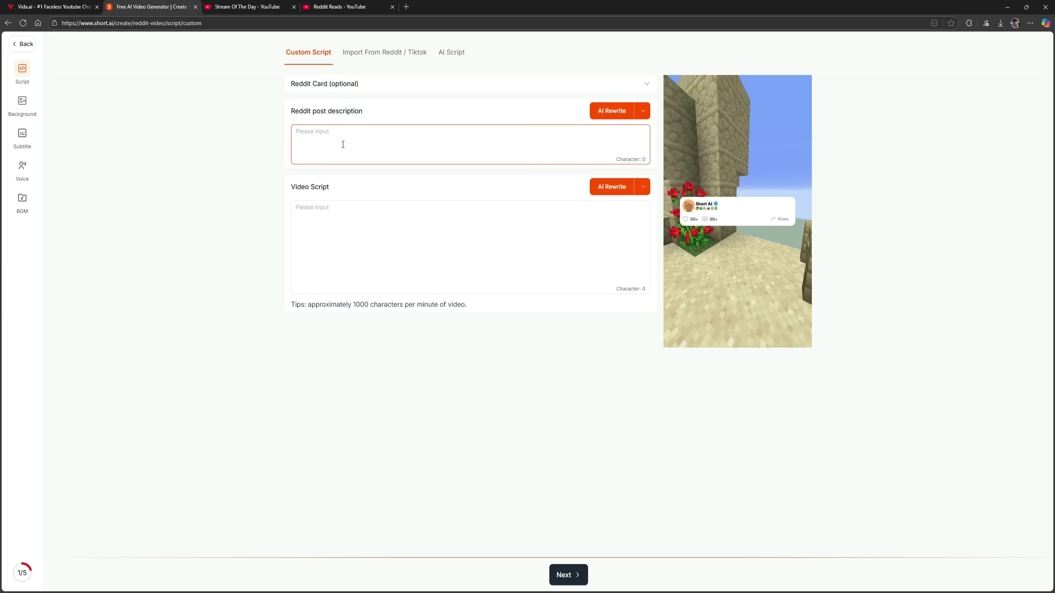
Open Reddit in a new tab and search it for 'ghost story'.
click(406, 7)
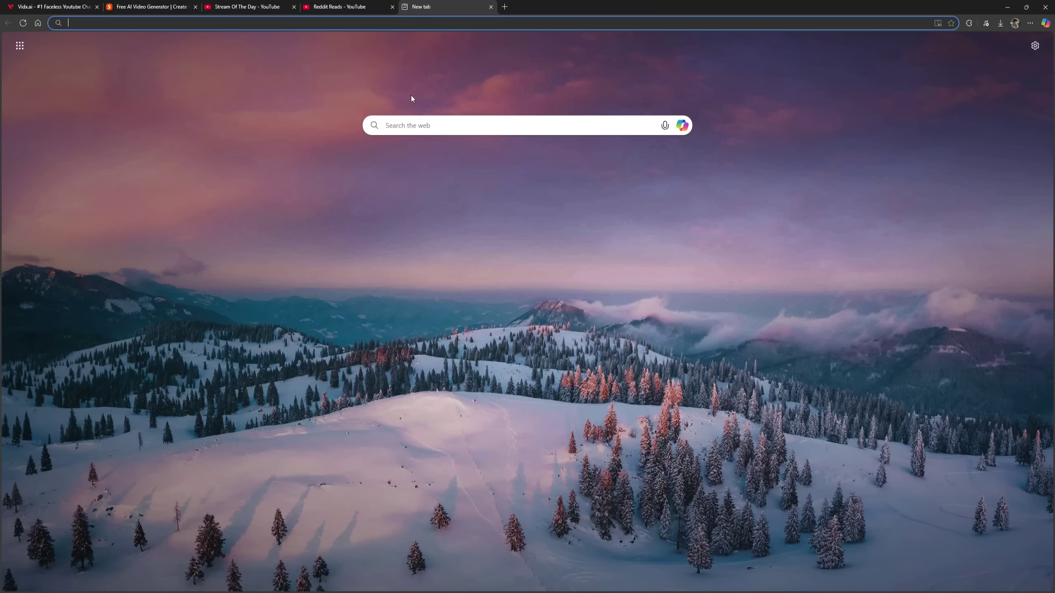
click(411, 126)
text(reddit)
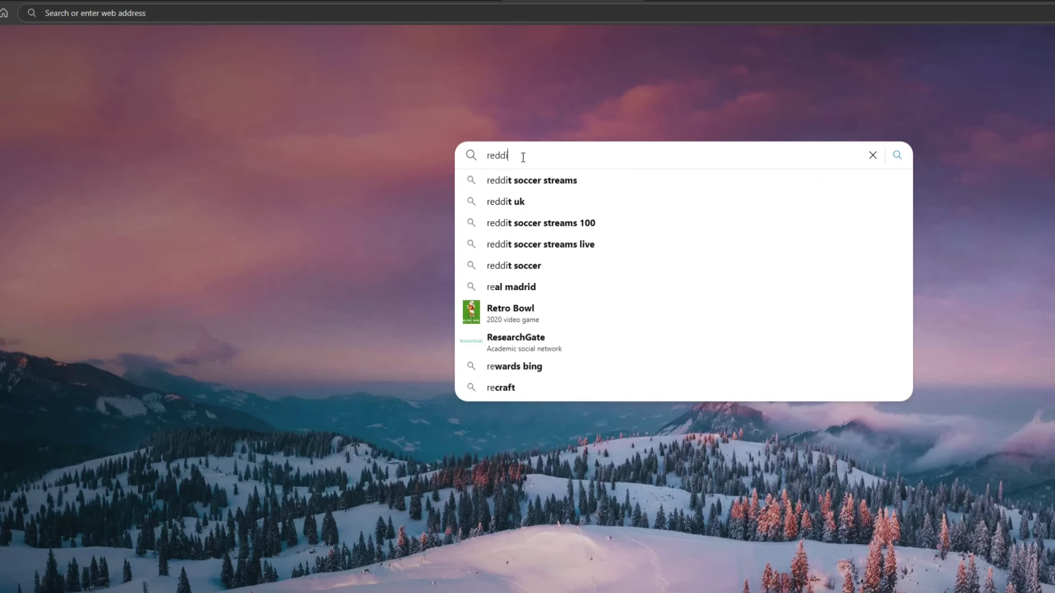
key(Return)
click(162, 233)
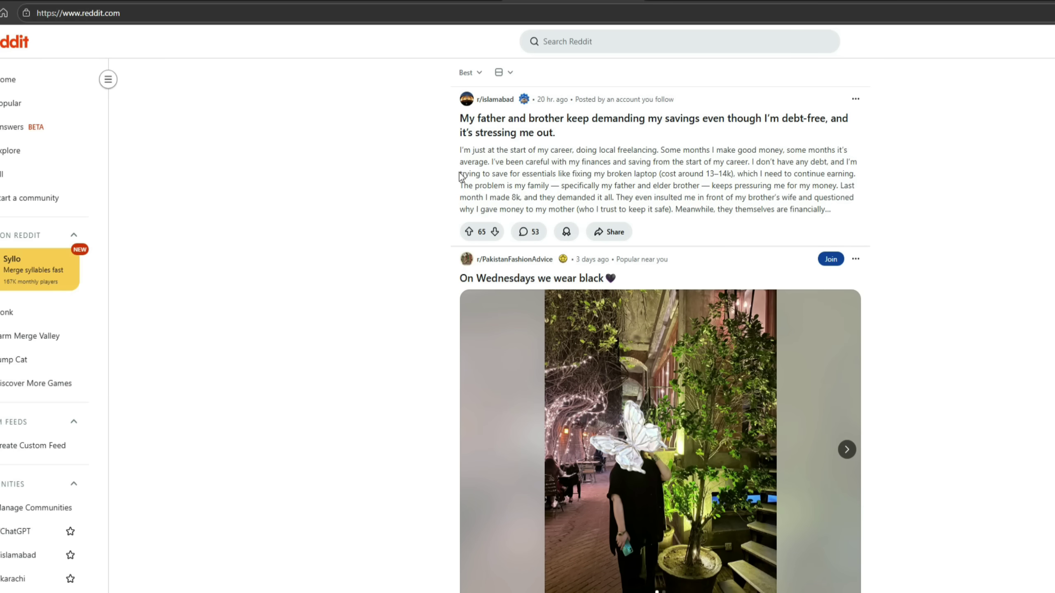
click(564, 41)
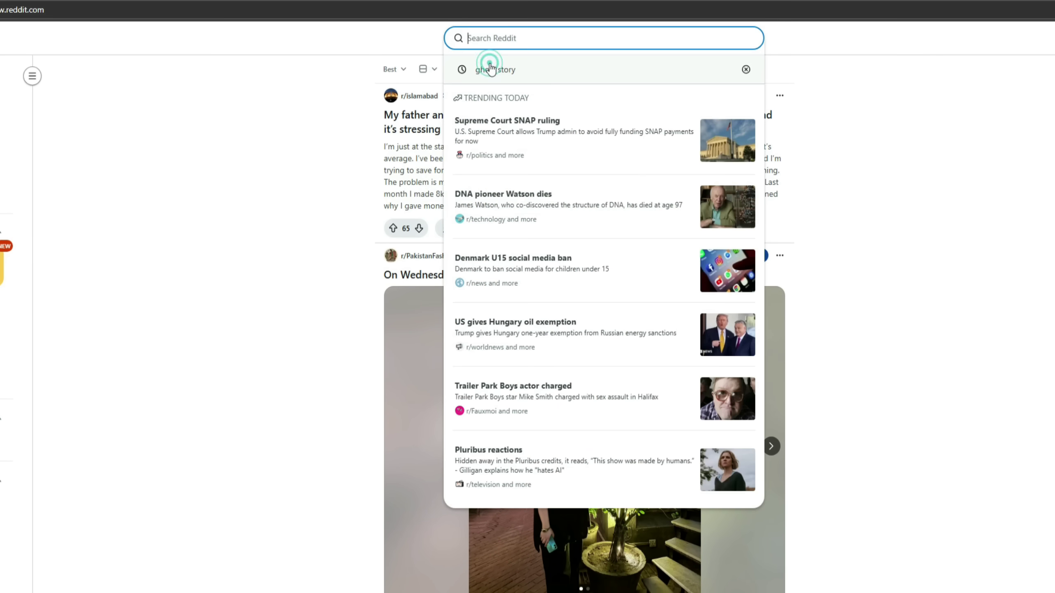
click(492, 69)
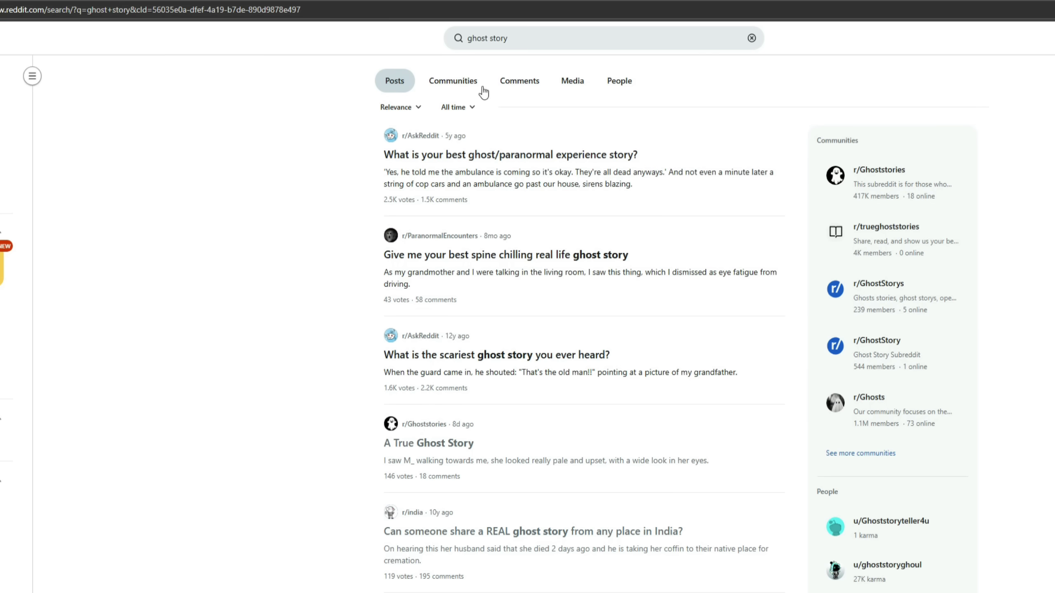
scroll(446, 282, down, 7)
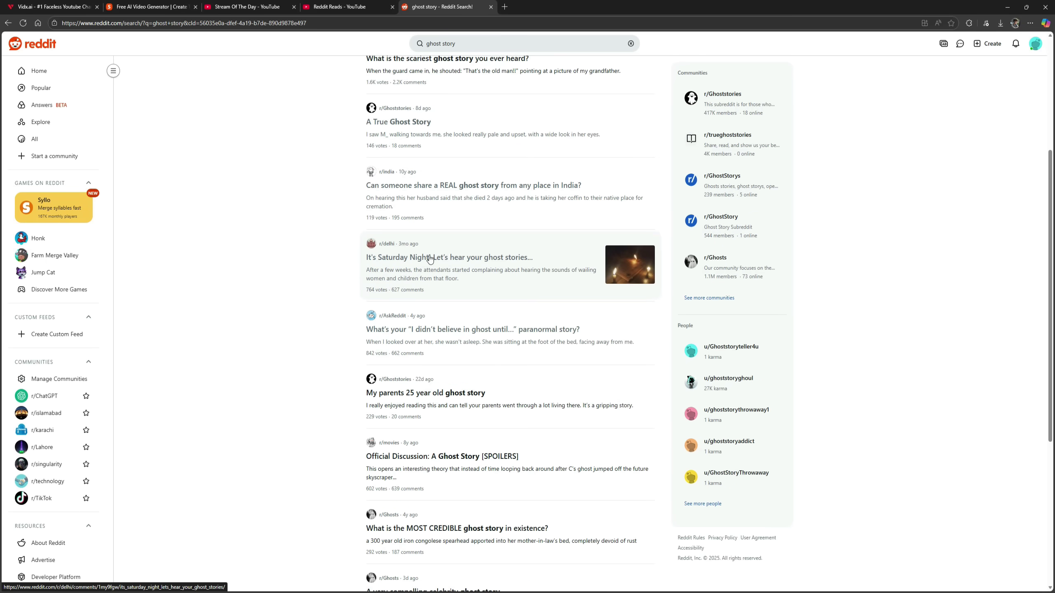
Open the r/delhi ghost-stories post and find its first comment.
click(430, 258)
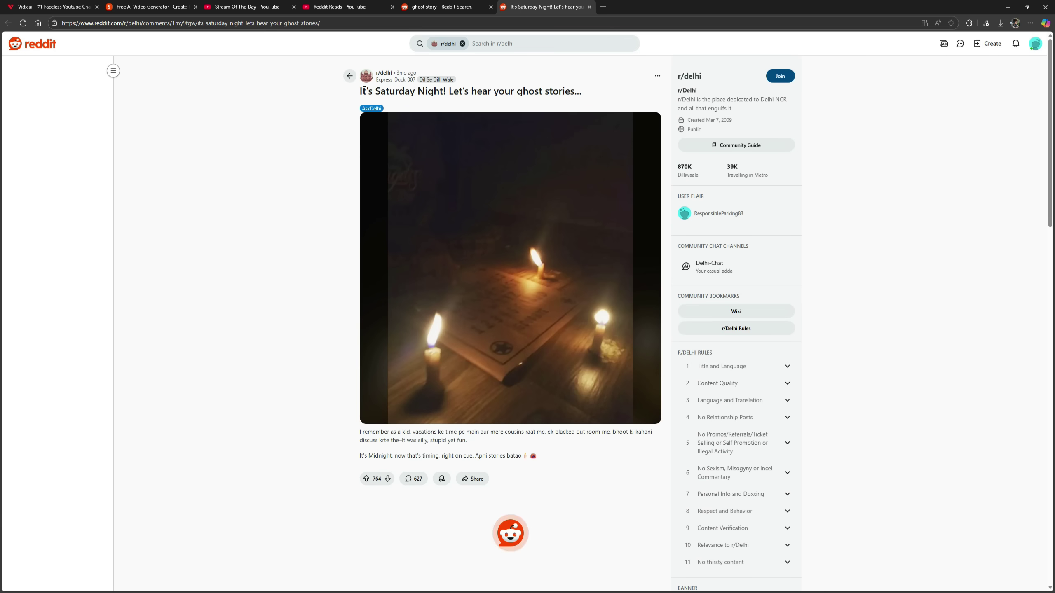
drag(358, 92, 604, 93)
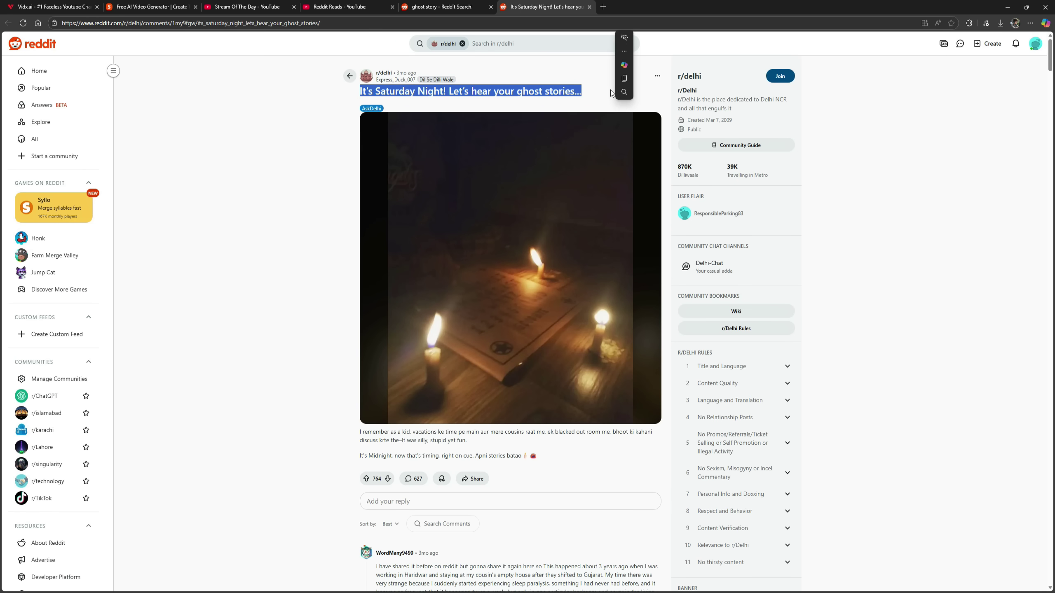
click(610, 92)
scroll(553, 232, down, 8)
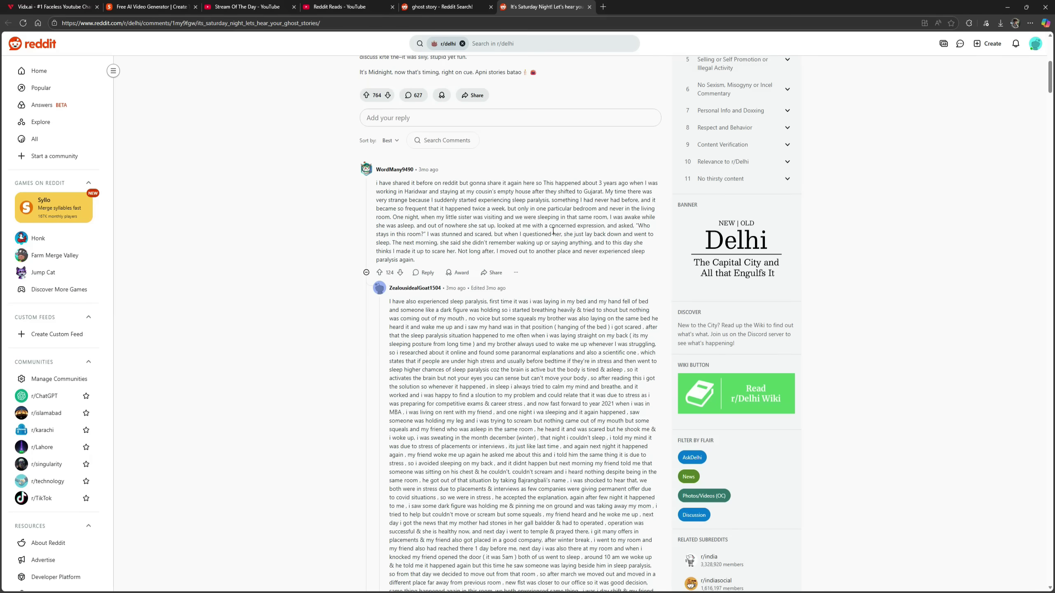
scroll(400, 162, down, 7)
scroll(523, 314, up, 11)
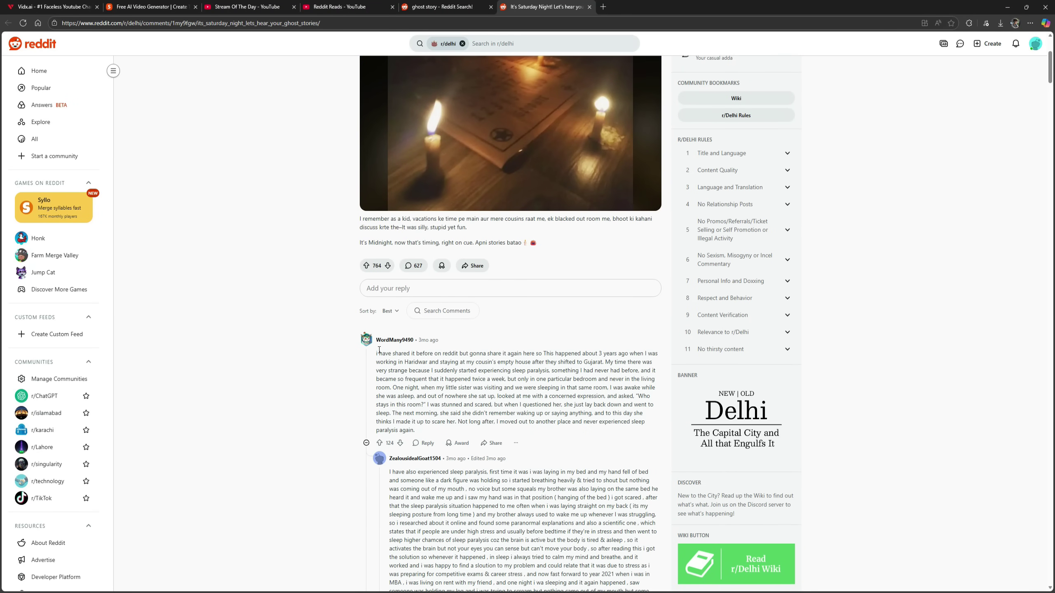
Copy the first comment's ghost story into Short AI's Video Script field.
drag(375, 354, 415, 431)
click(431, 408)
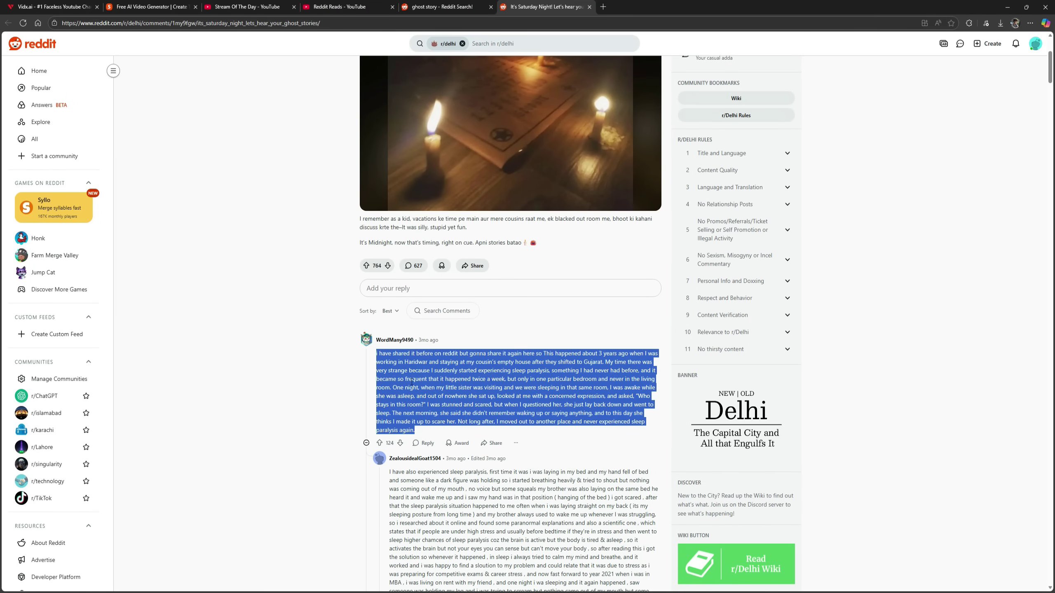
click(164, 7)
click(363, 221)
text(i have shared it before on reddit but gonna share it again here so This happened about 3 years ago when I was working in Haridwar and staying at my cousin’s empty house after they shifted to Gujarat. My time there was very strange because I suddenly started experiencing sleep paralysis, something I had never had before, and it became so frequent that it happened twice a week, but only in one particular bedroom and never in the living room. One night, when my little sister was visiting and we were sleeping in that same room, I was awake while she was asleep, and out of nowhere she sat up, looked at me with a concerned expression, and asked, "Who stays in this room?" I was stunned and scared, but when I questioned her, she just lay back down and went to sleep. The next morning, she said she didn’t remember waking up or saying anything, and to this day she thinks I made it up to scare her. Not long after, I moved out to another place and never experienced sleep paralysis again.)
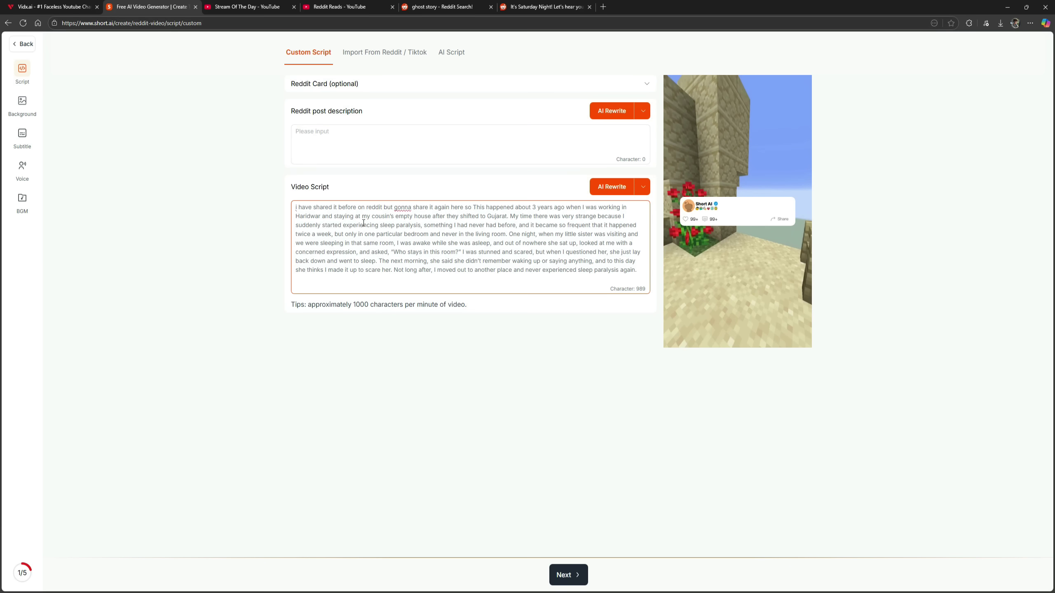
Paste the Reddit post title 'It's Saturday Night! Let's hear your ghost stories...' as the post description.
click(338, 139)
click(523, 7)
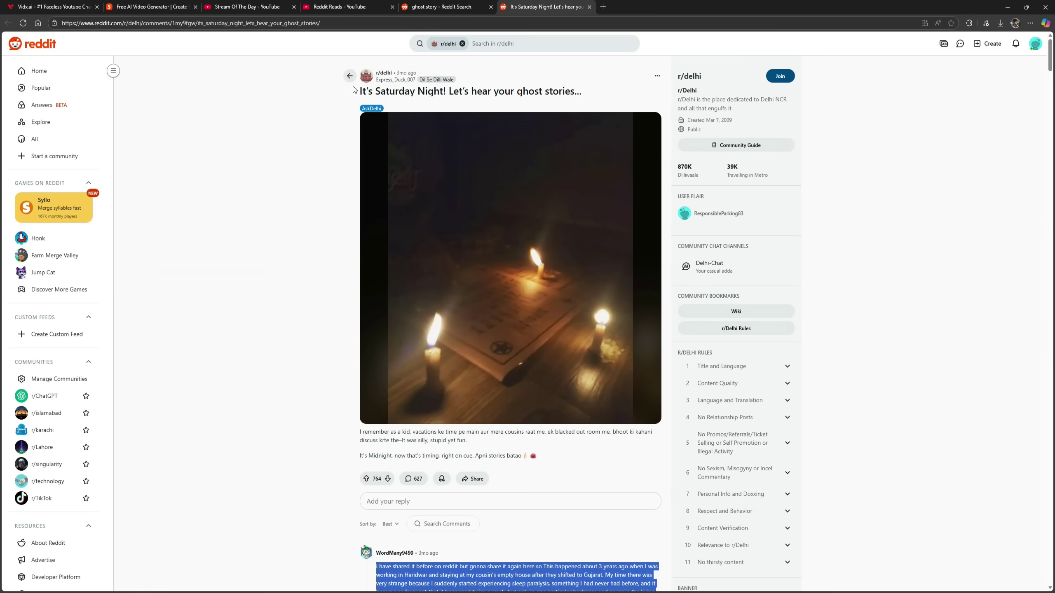
drag(354, 89, 582, 92)
key(ctrl+c)
click(613, 76)
click(159, 7)
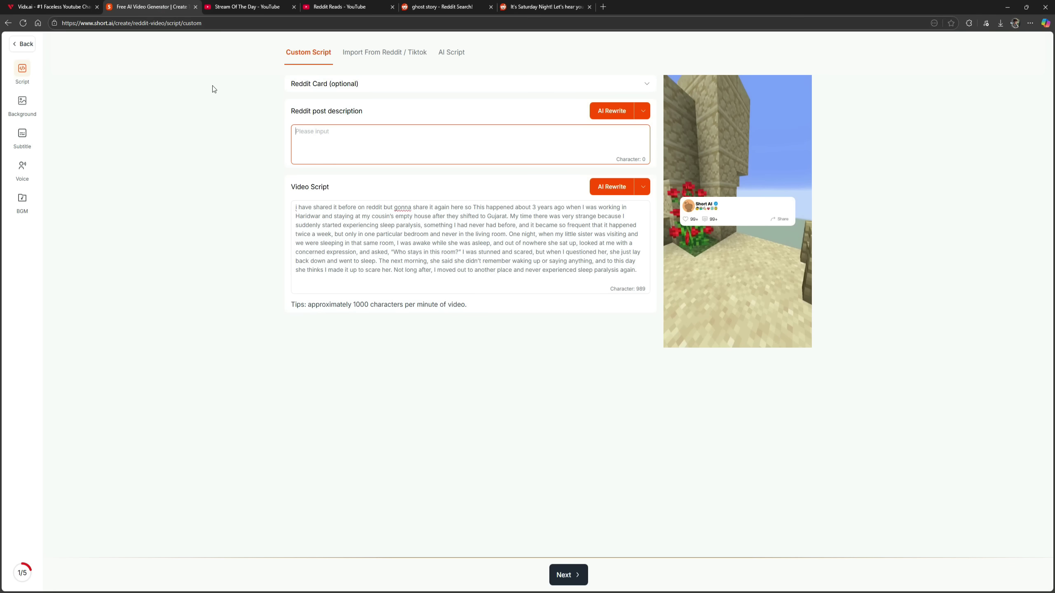
key(ctrl+v)
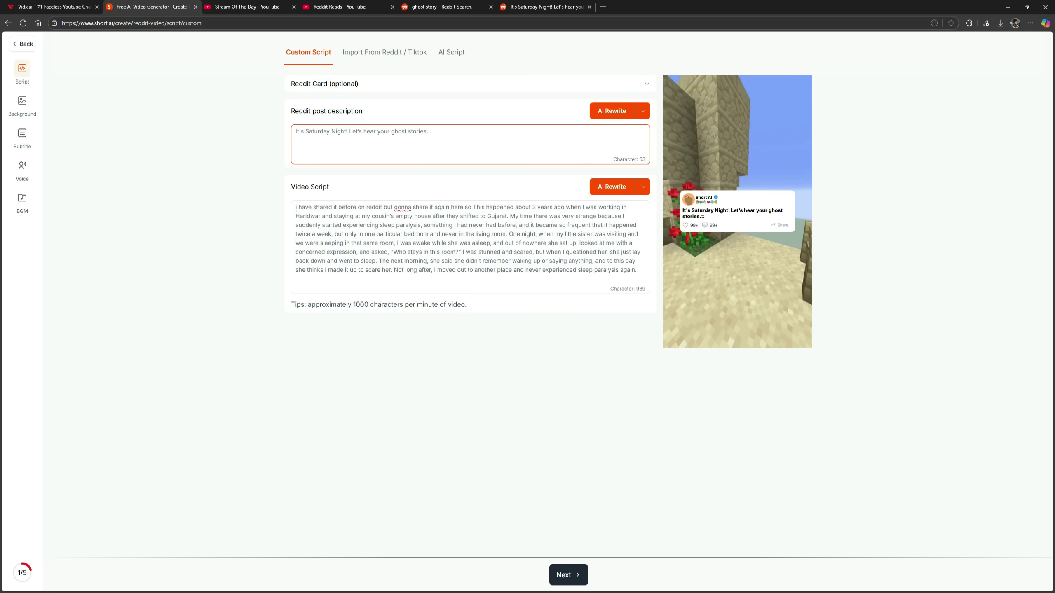
Choose the third middle-row Minecraft background and continue to subtitle templates.
click(564, 577)
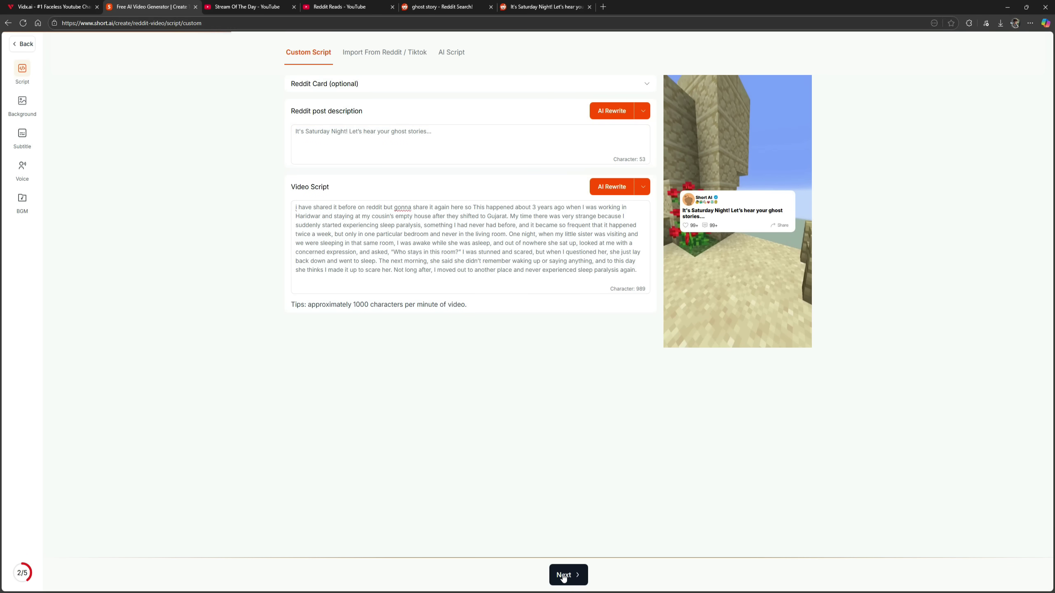
click(563, 577)
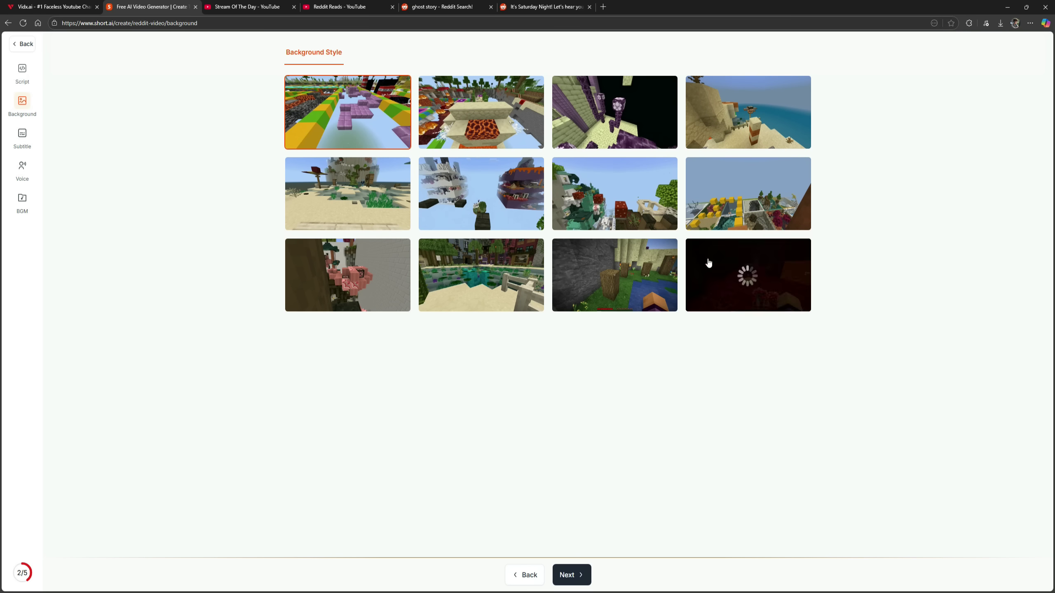
click(609, 172)
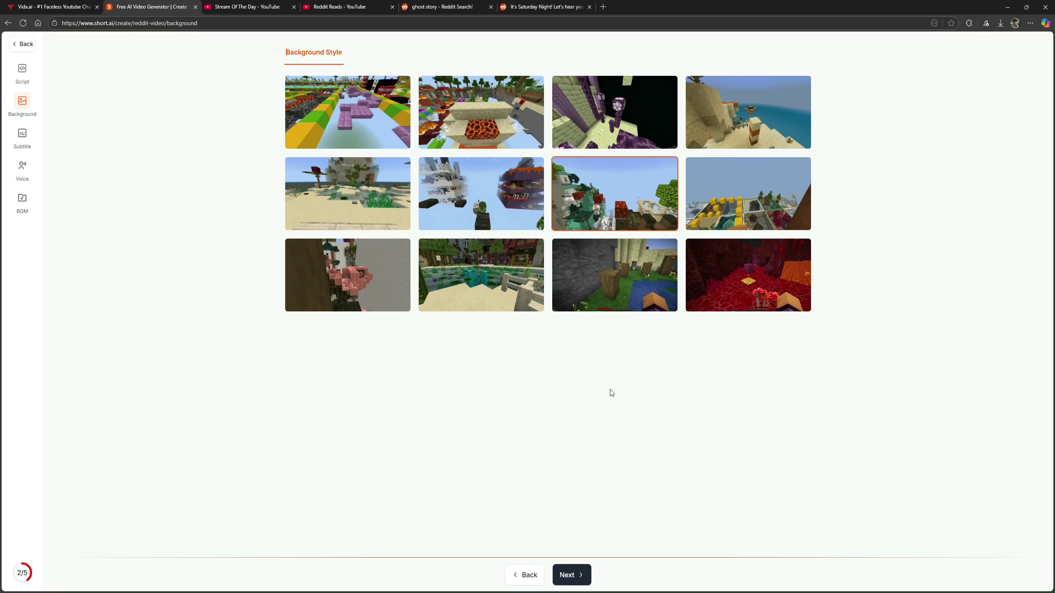
click(567, 576)
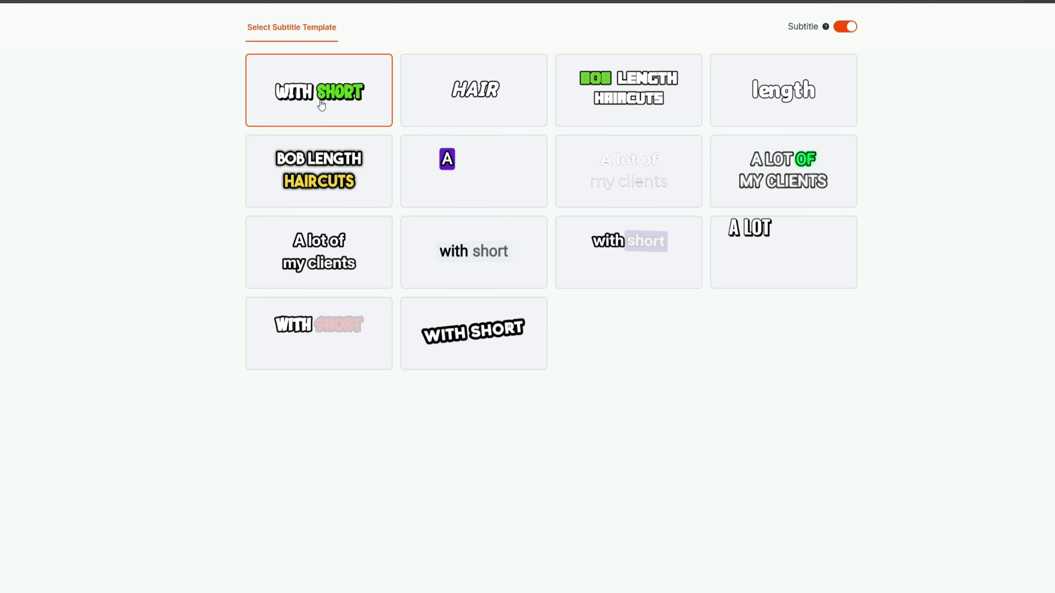
Leave subtitles on with the first template and continue to the voice step.
click(845, 27)
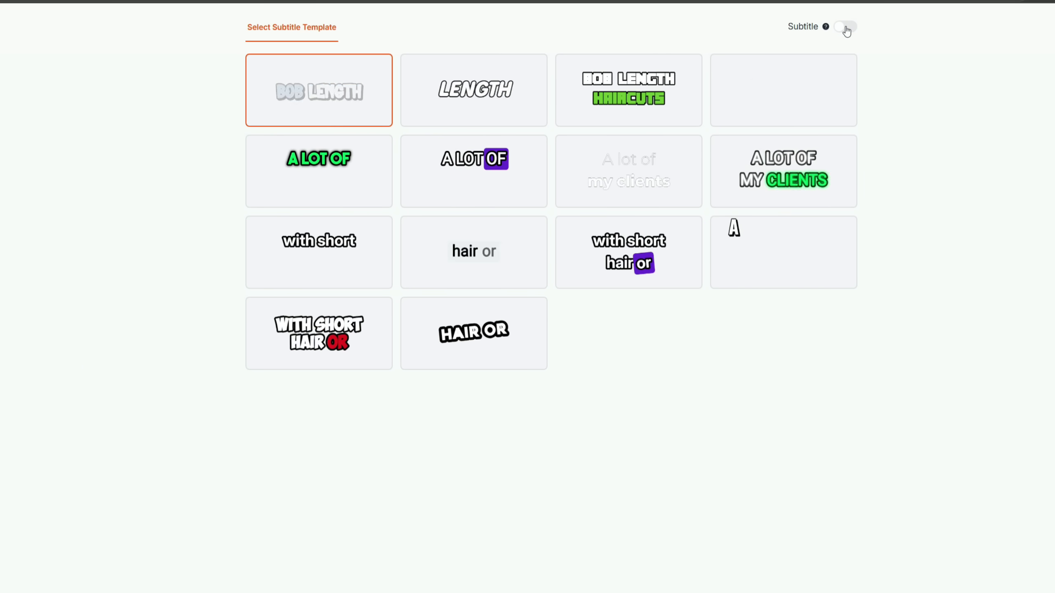
click(846, 27)
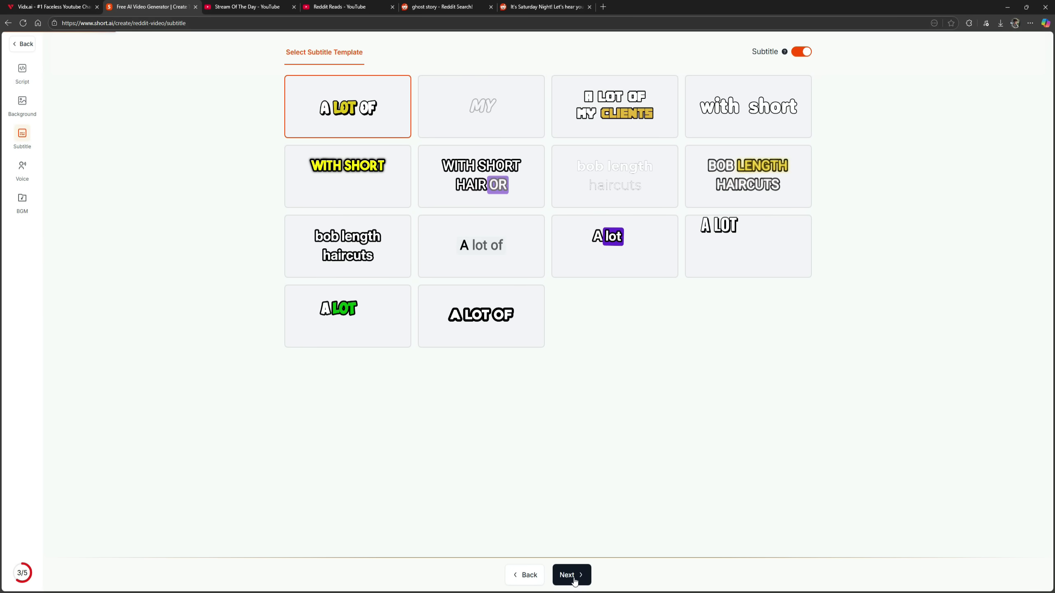
click(572, 576)
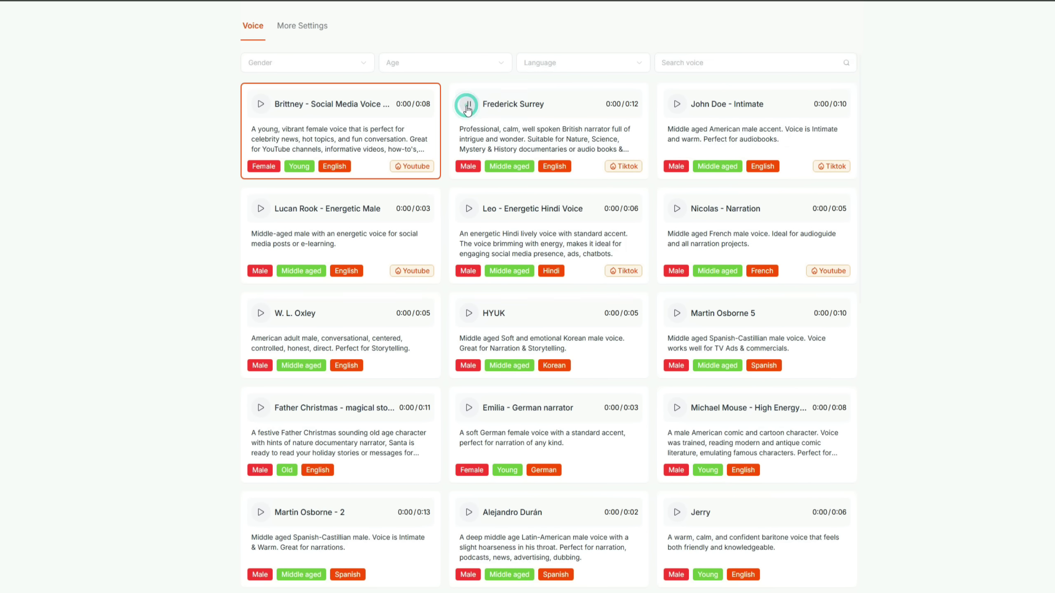
Sample the John Doe and Brittney voices, choose Brittney, and generate the video.
click(677, 104)
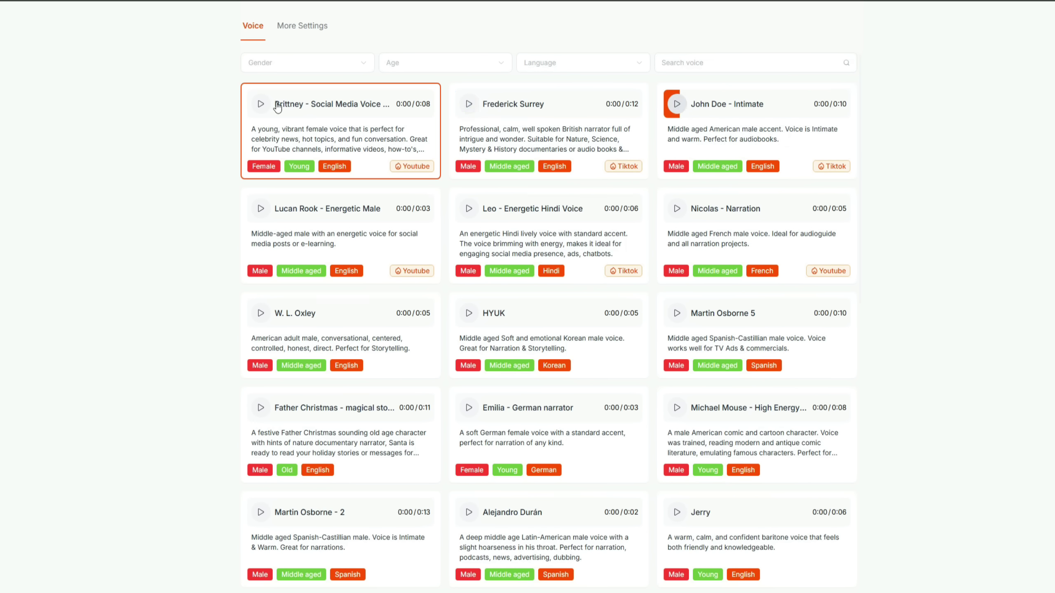
click(261, 104)
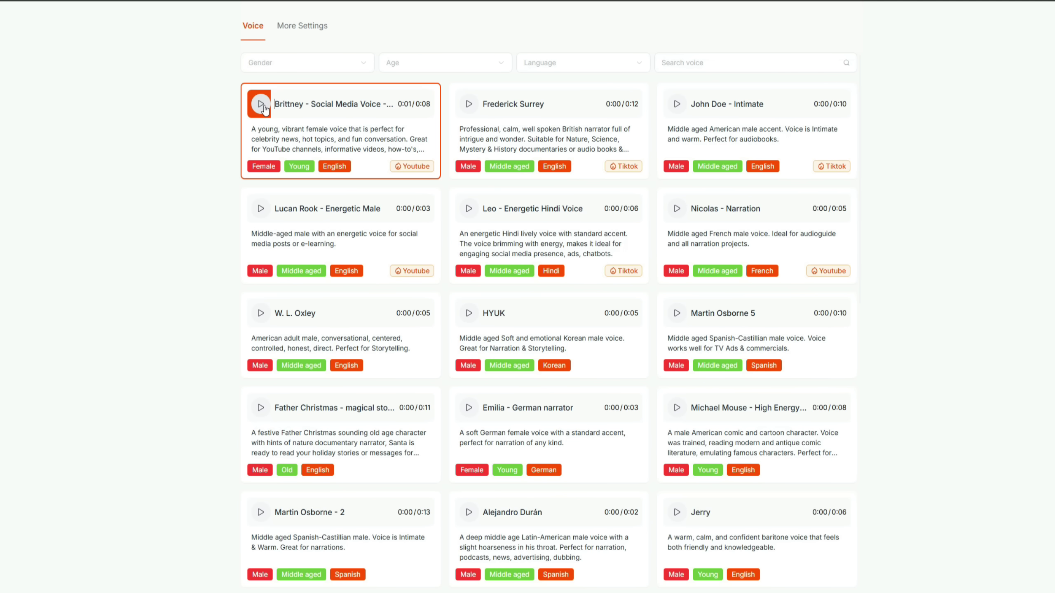
click(349, 112)
scroll(651, 312, down, 2)
click(589, 572)
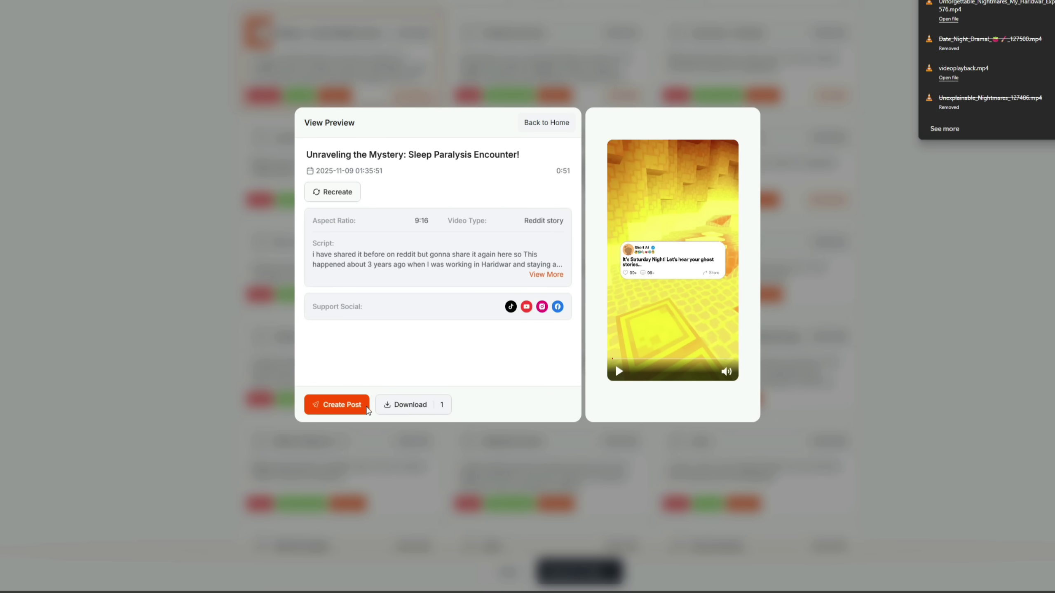
Start posting the finished video to a channel with Create Post.
click(341, 407)
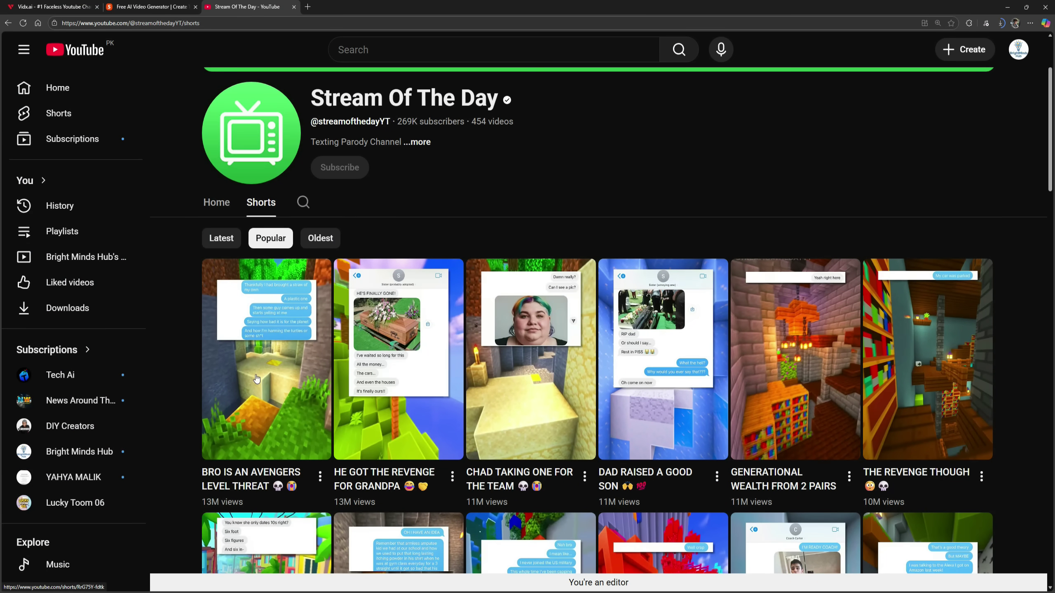
Return to the Short AI dashboard and start a new Fake Texts video.
click(164, 6)
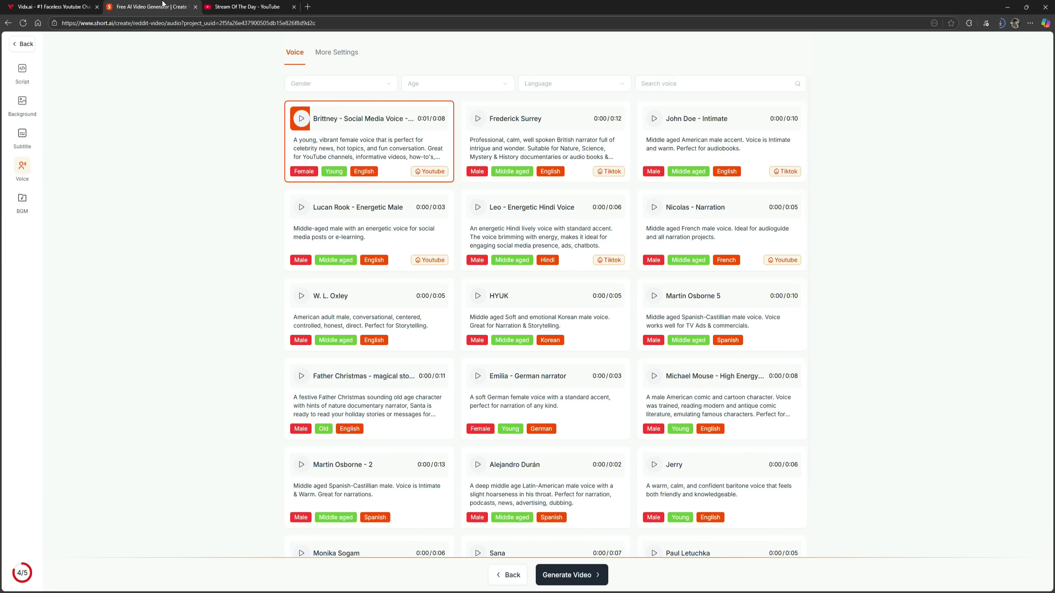
click(36, 62)
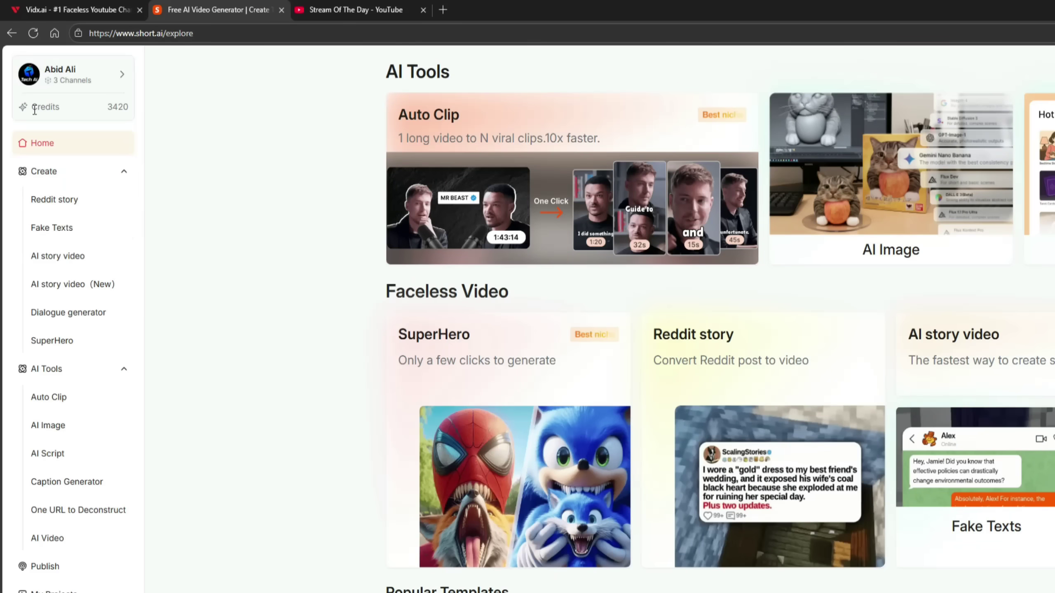
click(56, 230)
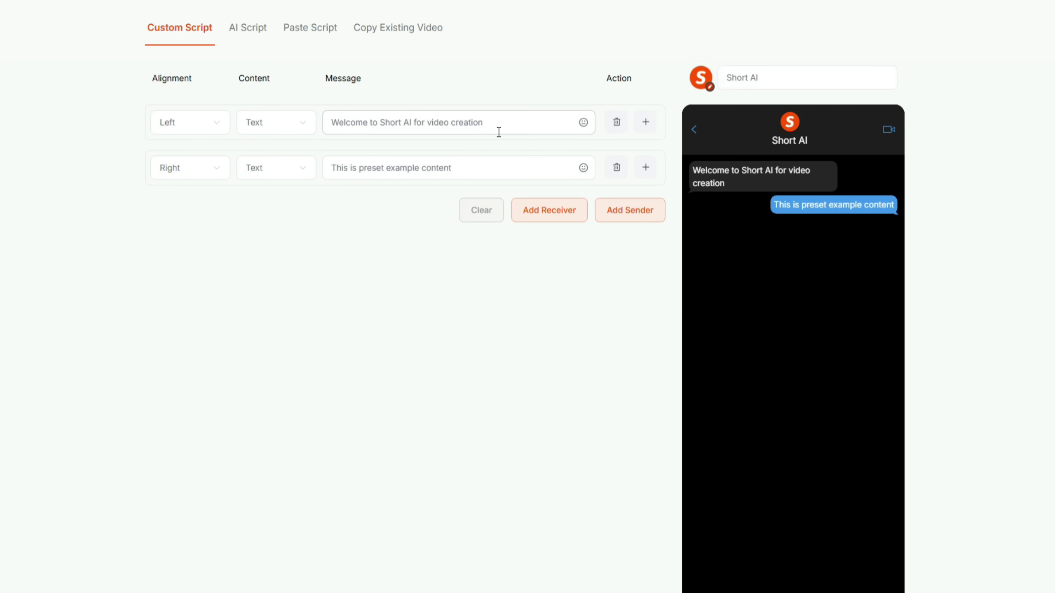
Try editing messages and adding then deleting sender/receiver rows, then choose AI Script.
click(436, 124)
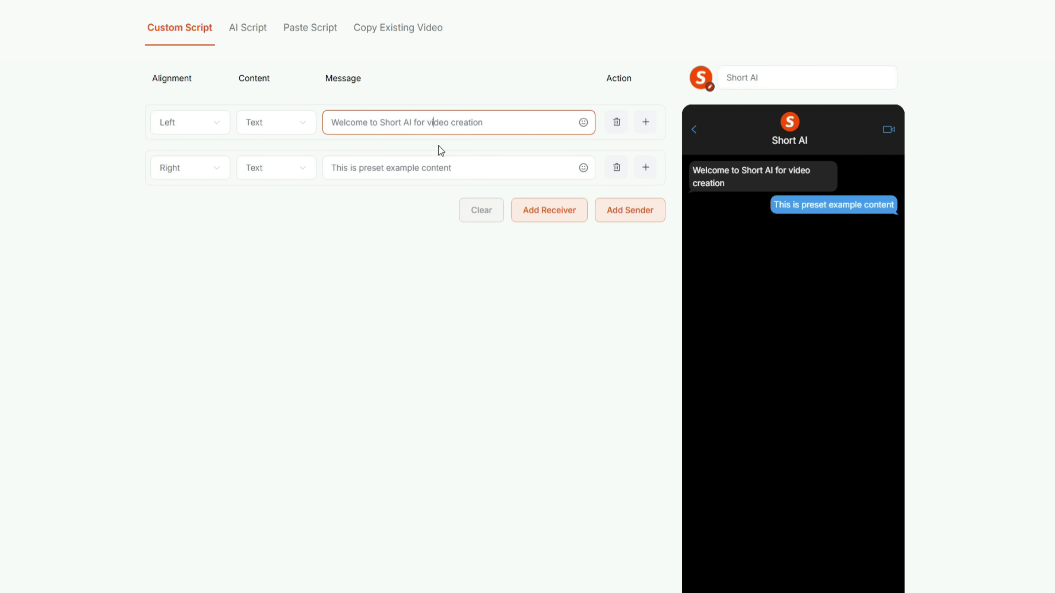
click(448, 168)
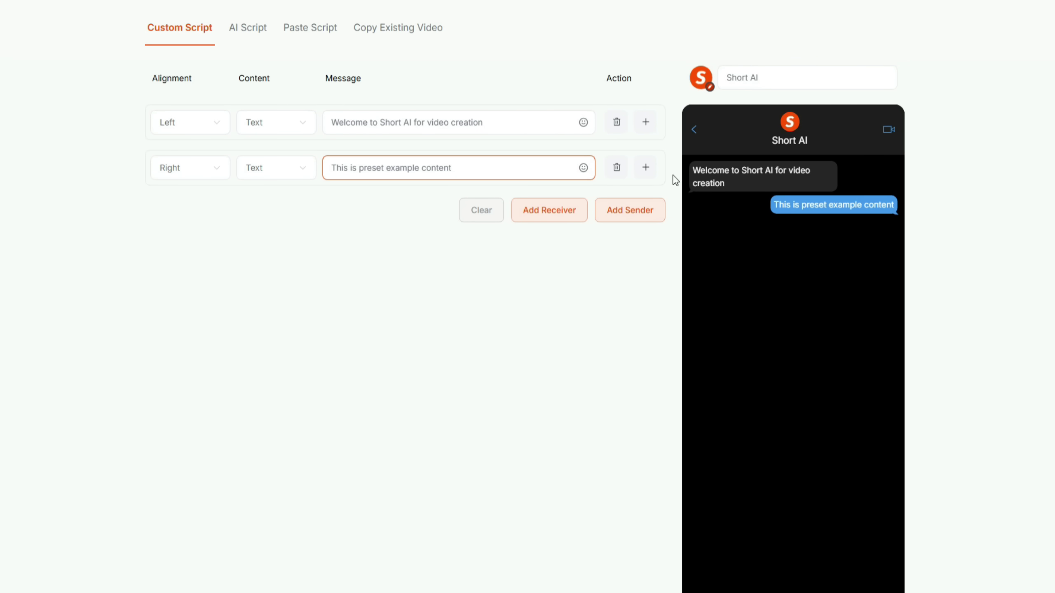
click(639, 211)
click(552, 253)
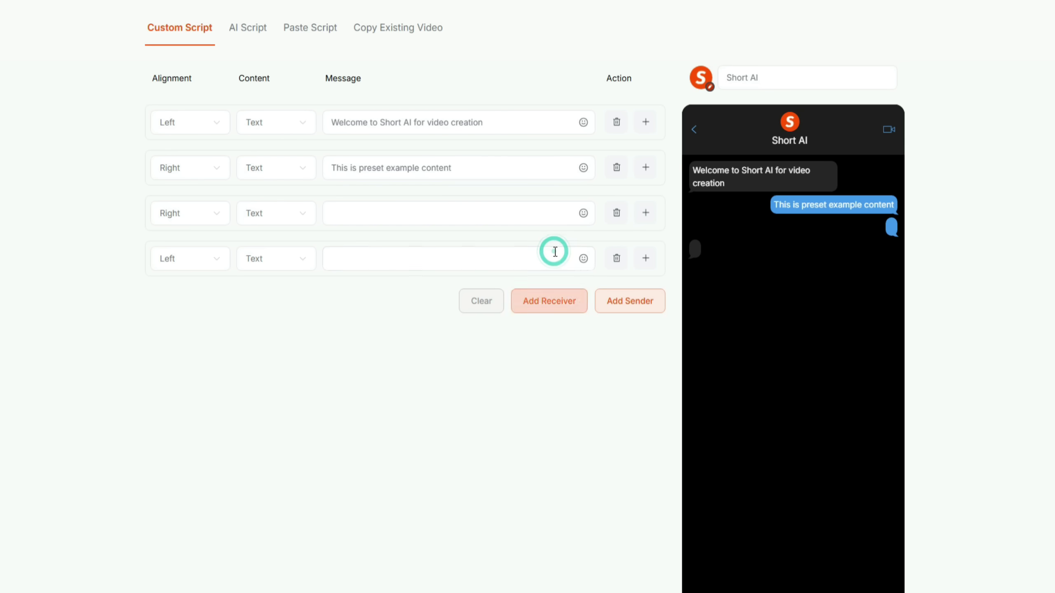
click(617, 259)
click(617, 214)
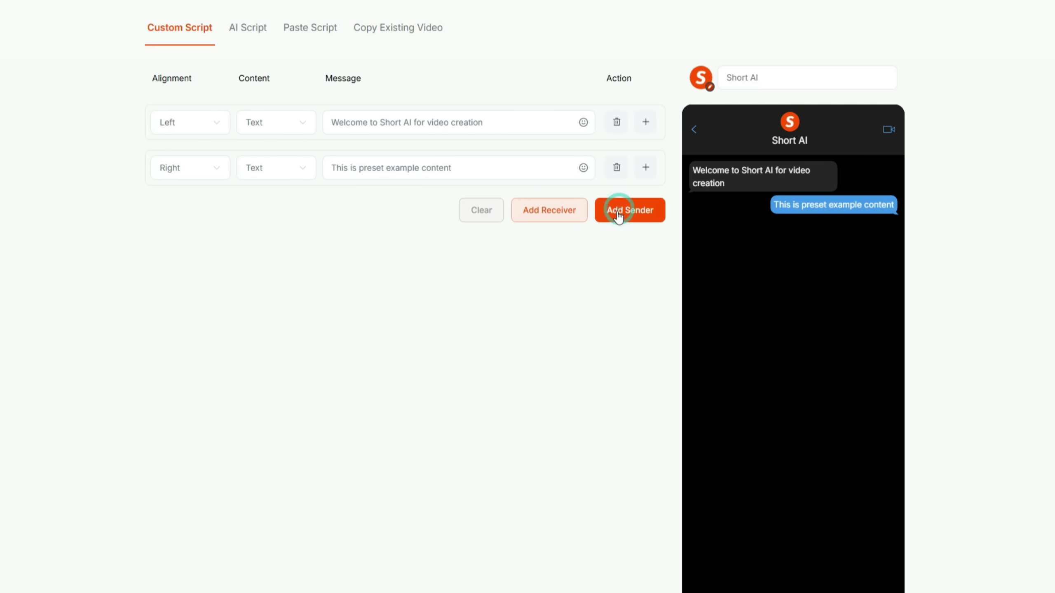
click(233, 31)
Keep the 60-90s length, check Paste Script, then use Copy Existing Video's link field.
click(235, 94)
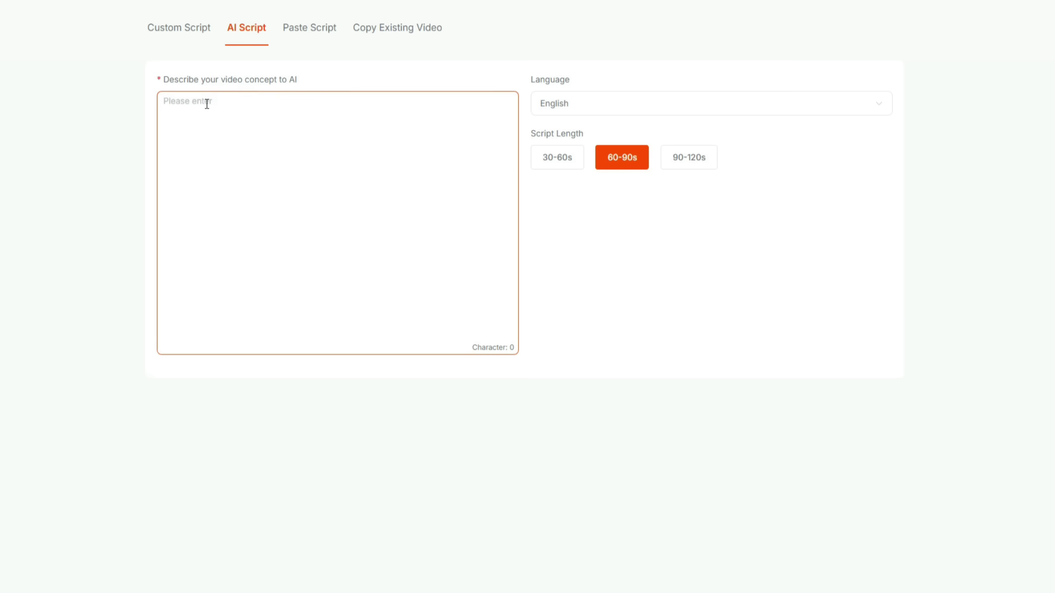
click(545, 169)
click(620, 168)
click(313, 30)
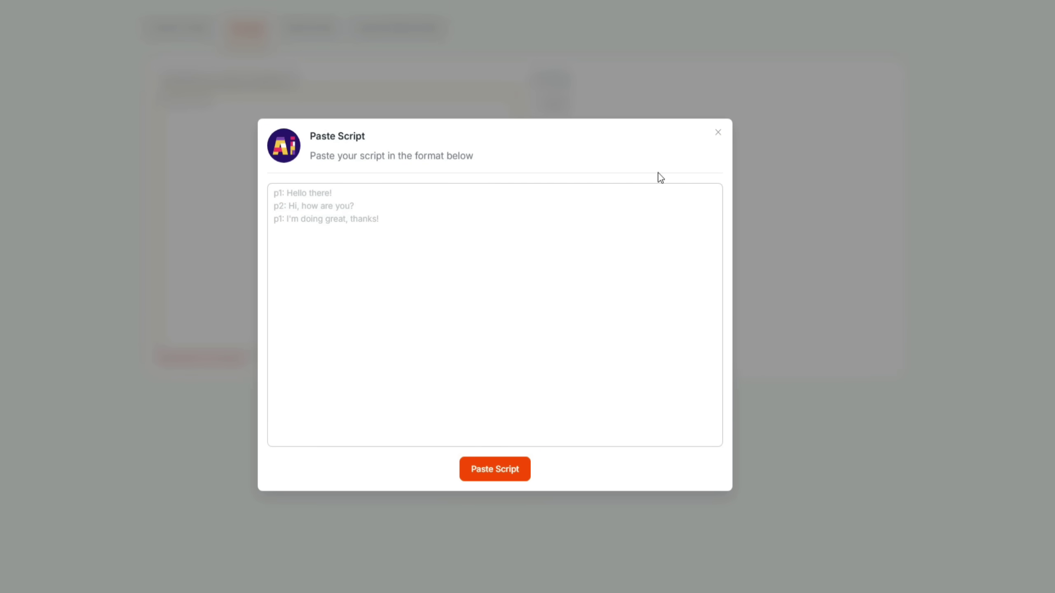
click(718, 132)
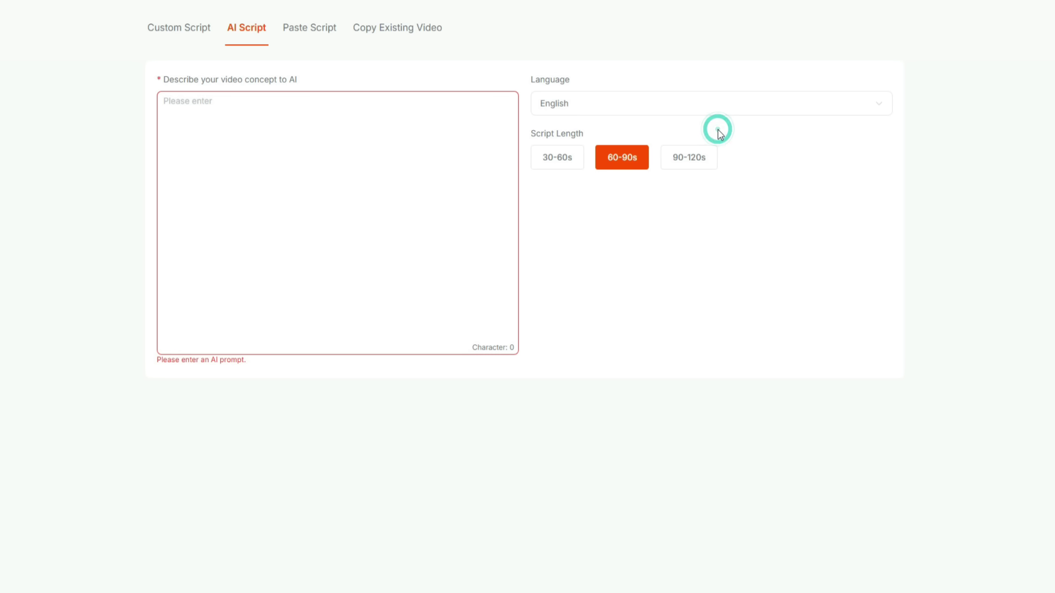
click(431, 37)
click(437, 111)
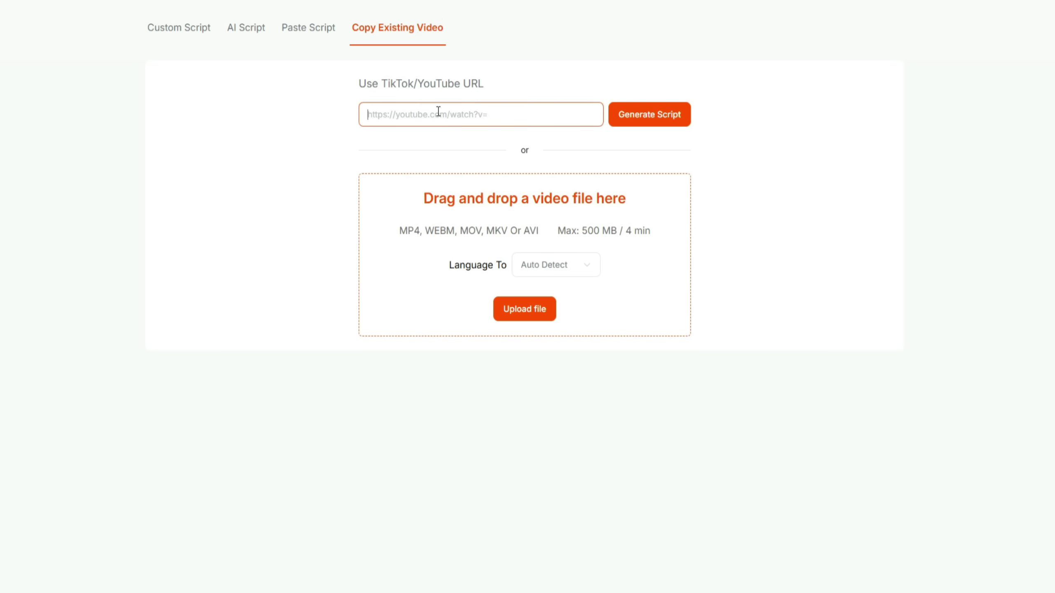
Upload the videoplayback.mp4 file to the Copy Existing Video form.
click(527, 309)
scroll(525, 300, down, 2)
click(410, 328)
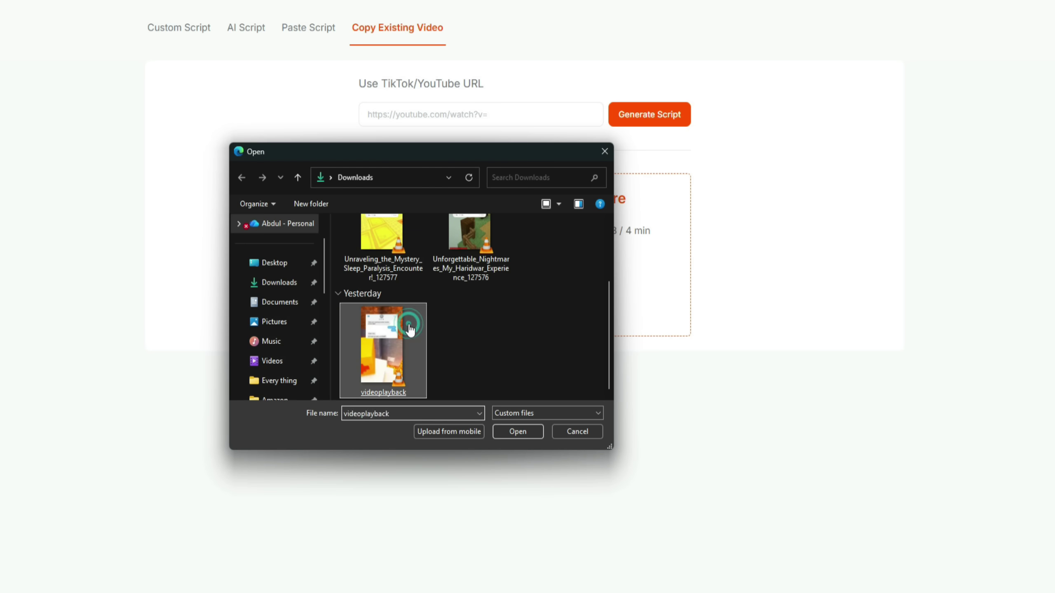
click(409, 328)
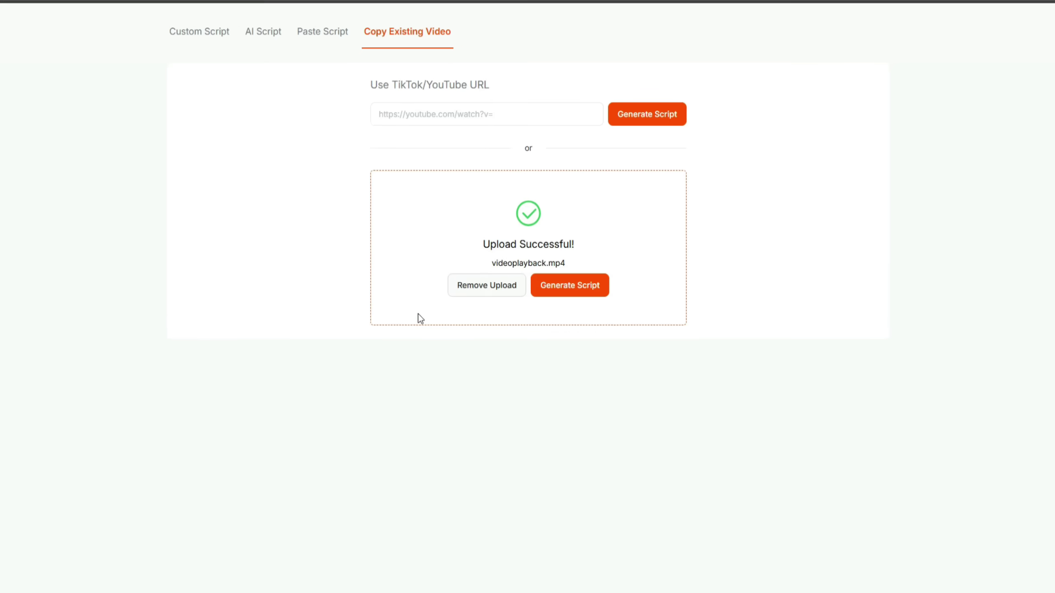
Generate the chat script from the upload, select its preview text, and open a blank tab.
click(258, 5)
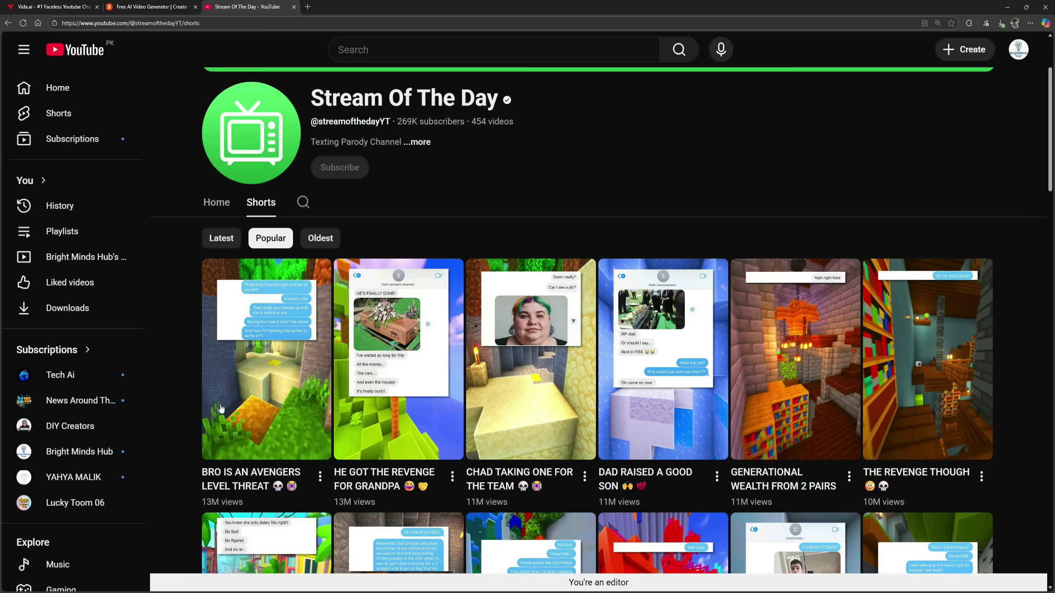
click(177, 4)
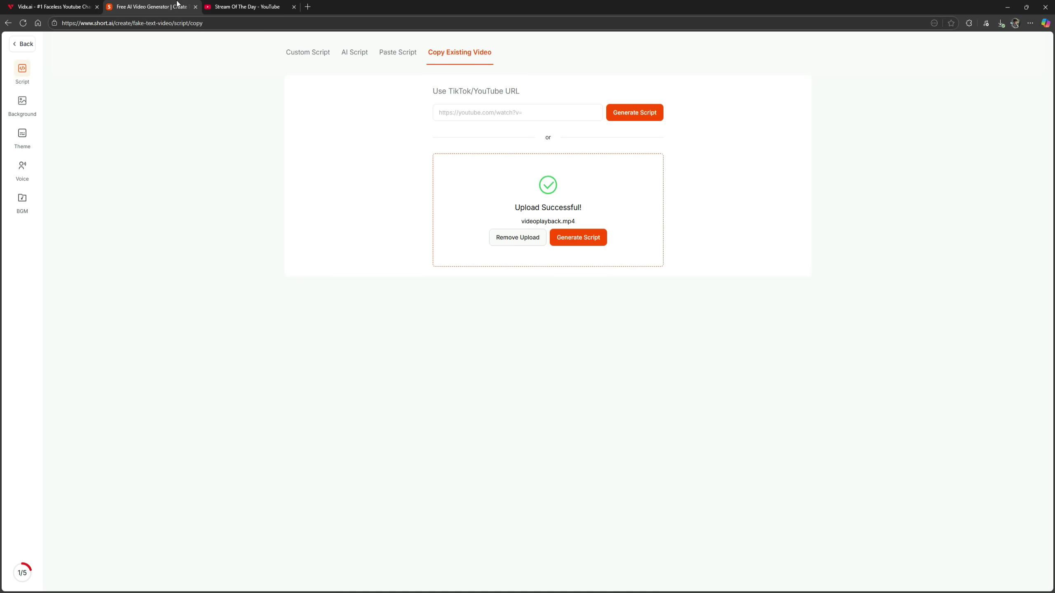
click(569, 241)
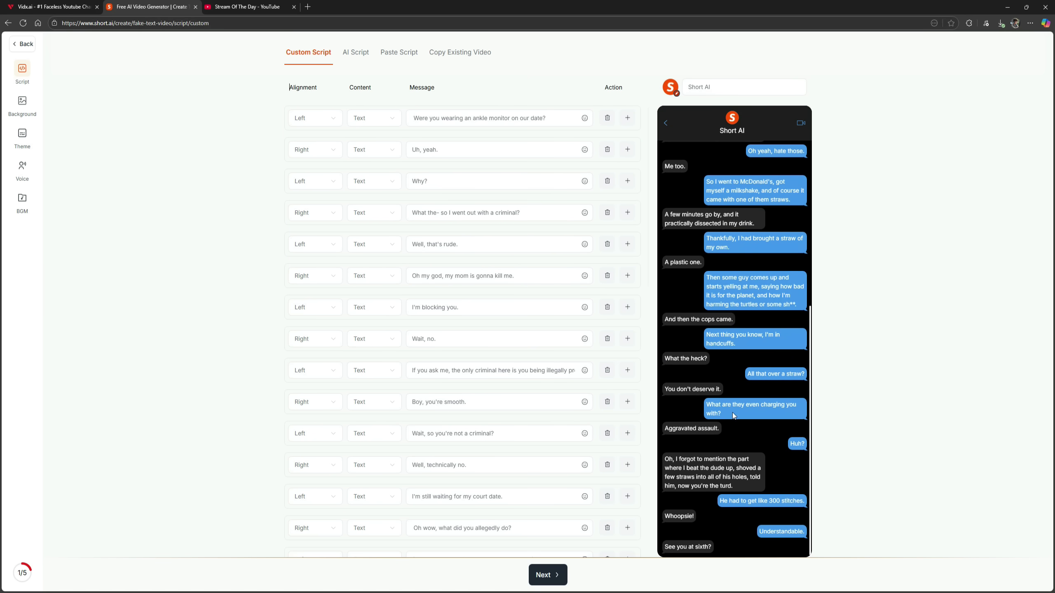
scroll(732, 412, up, 7)
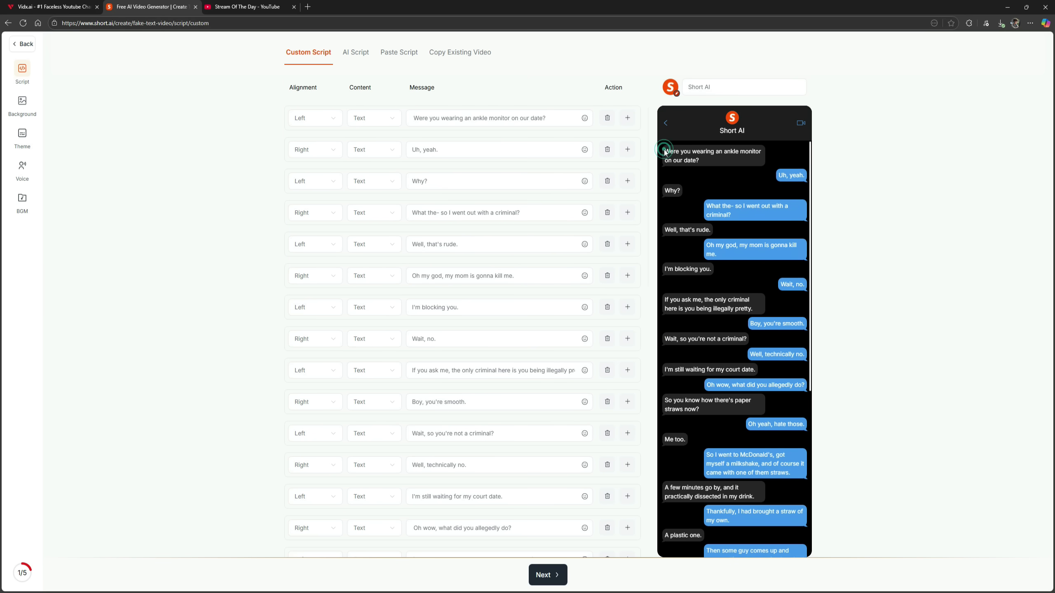
drag(665, 152, 819, 540)
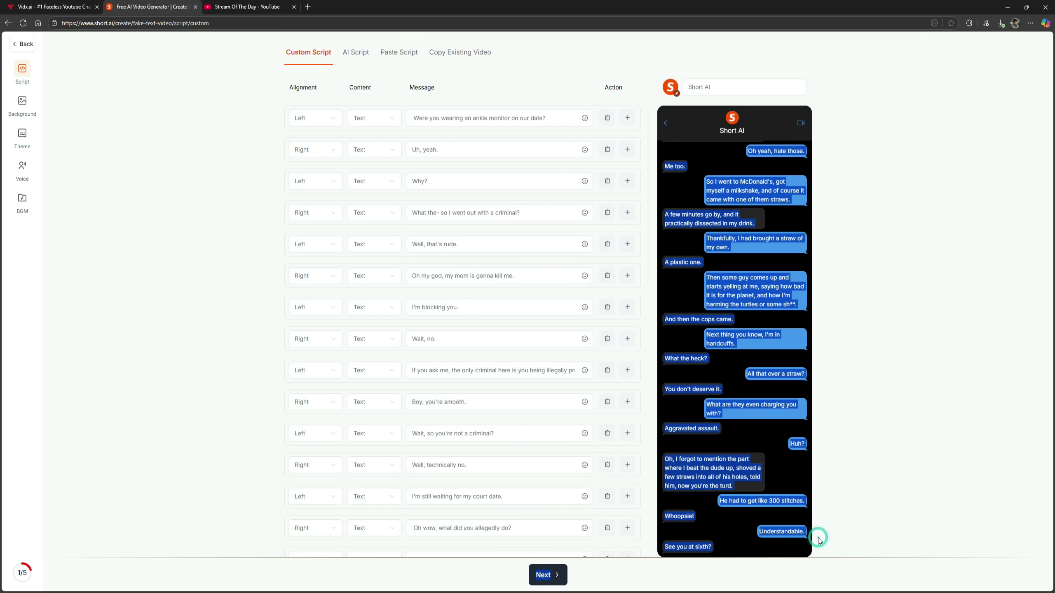
click(307, 7)
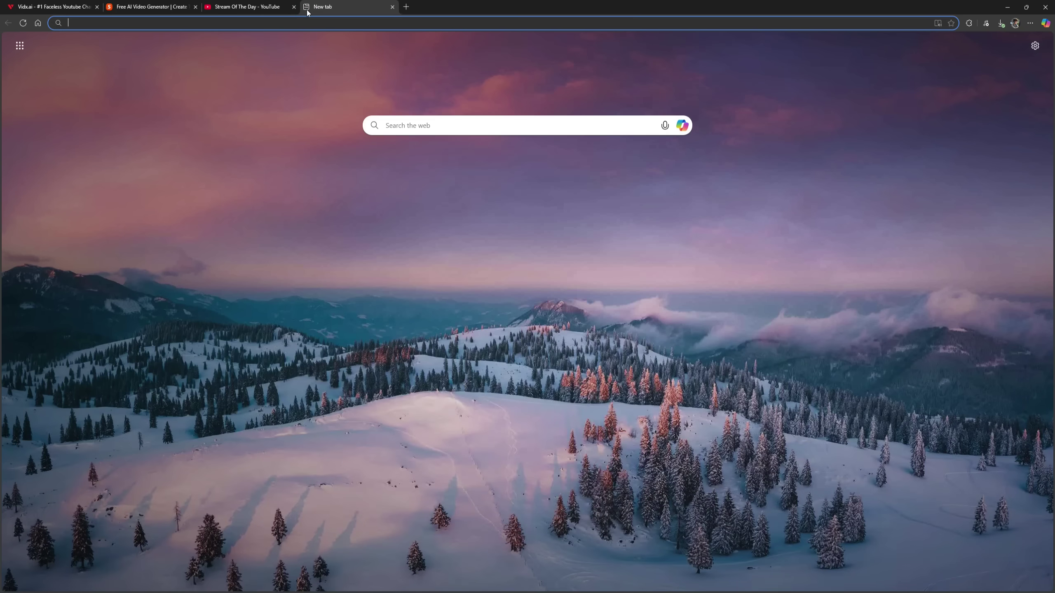
Go to chatgpt.com and open the 'Date with a criminal' conversation.
text(chatgpt.com)
key(Return)
click(94, 233)
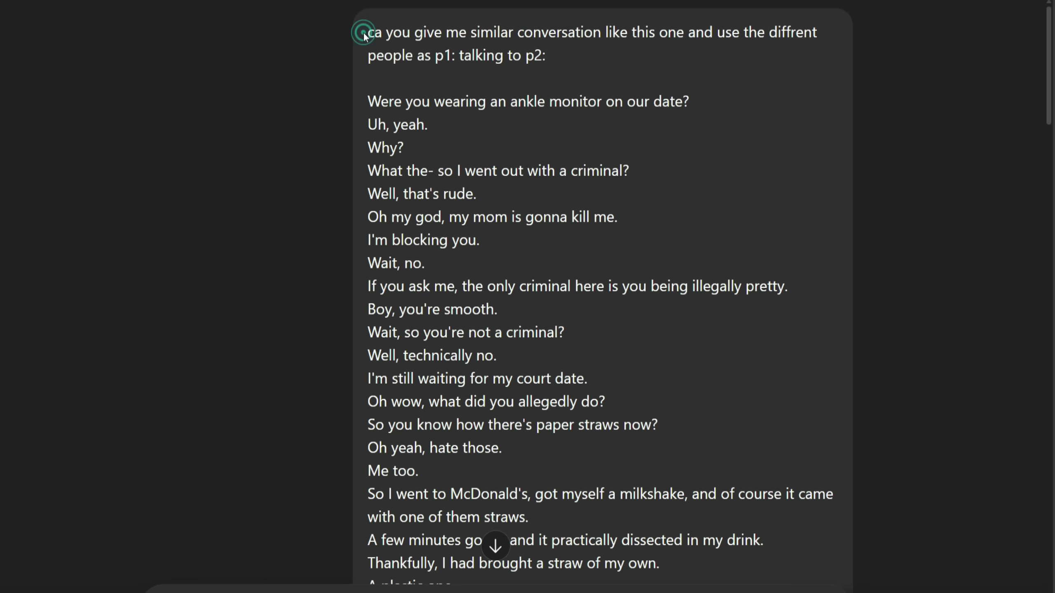
drag(491, 84, 712, 118)
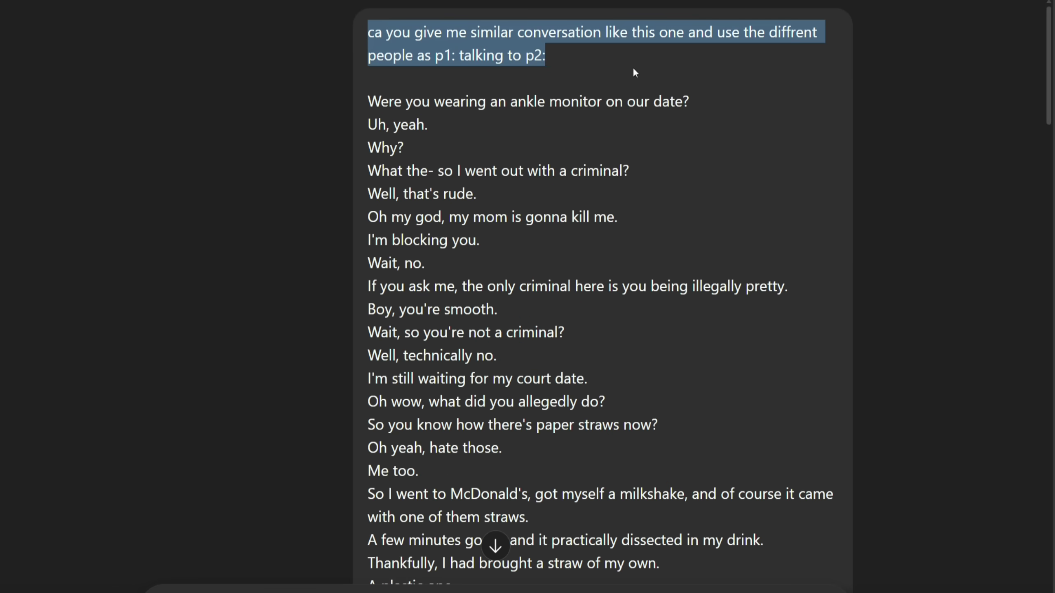
click(854, 85)
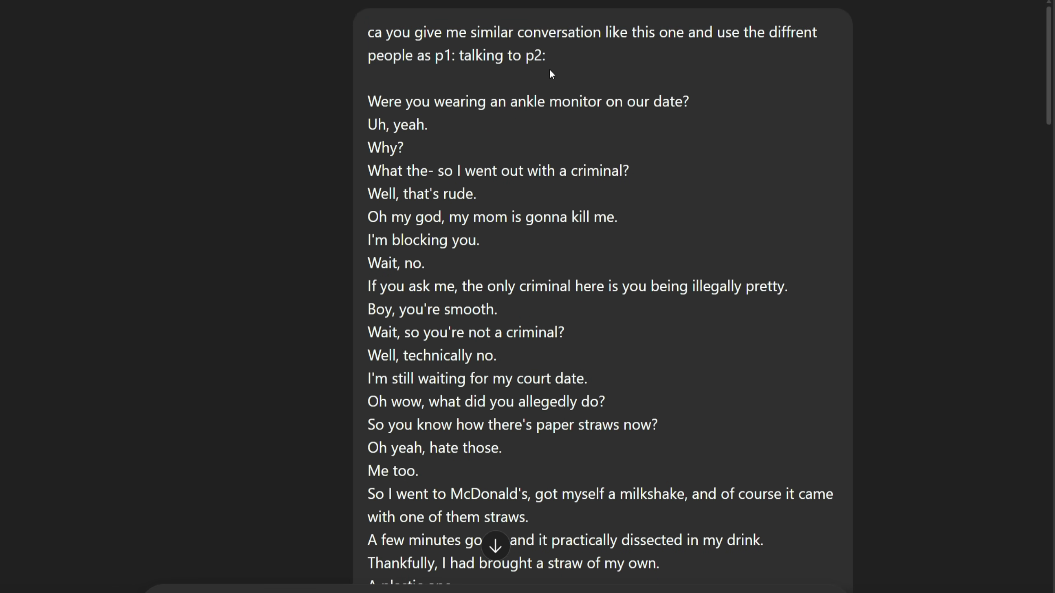
Scroll to the end of the p1/p2 rewrite and copy it.
scroll(441, 192, down, 20)
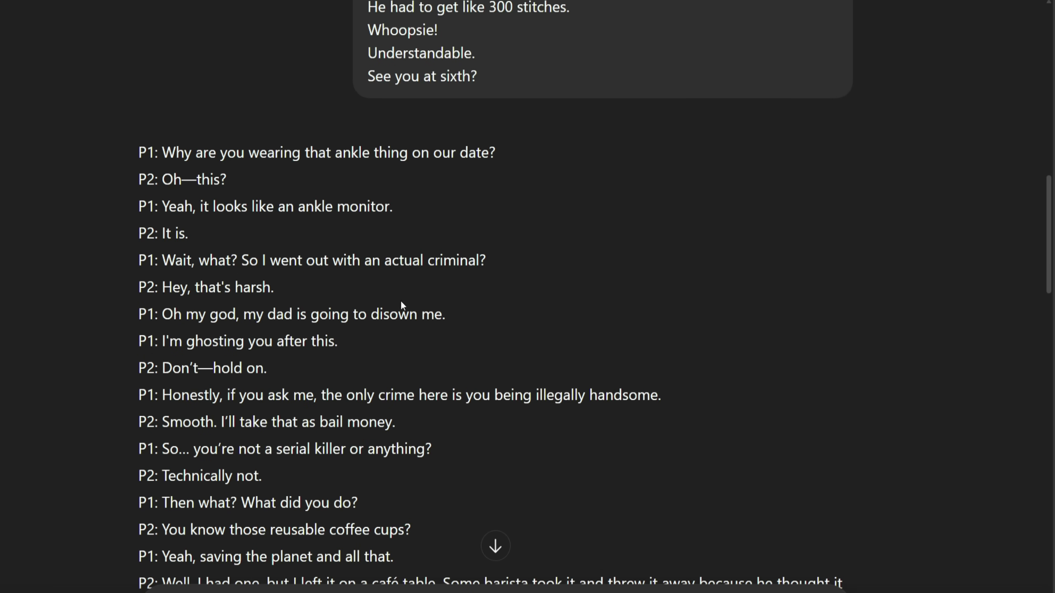
scroll(416, 308, down, 15)
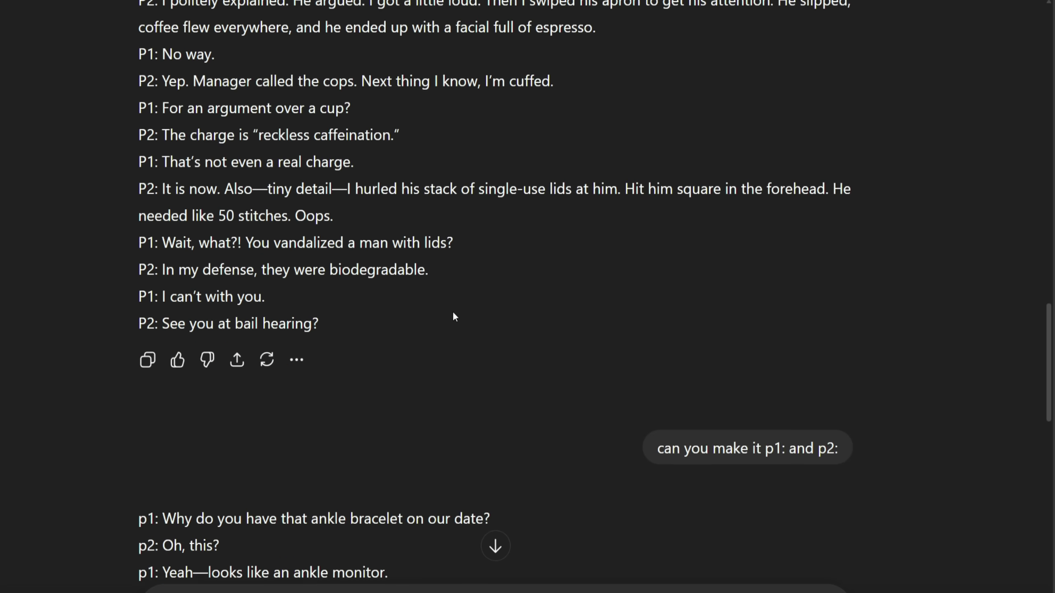
scroll(454, 316, down, 4)
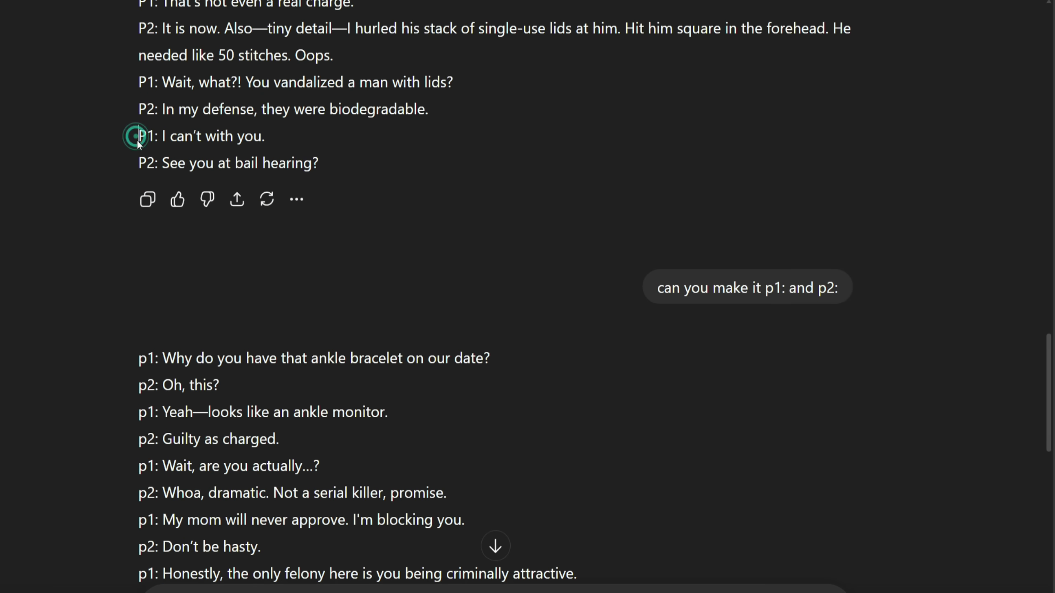
drag(137, 137, 155, 167)
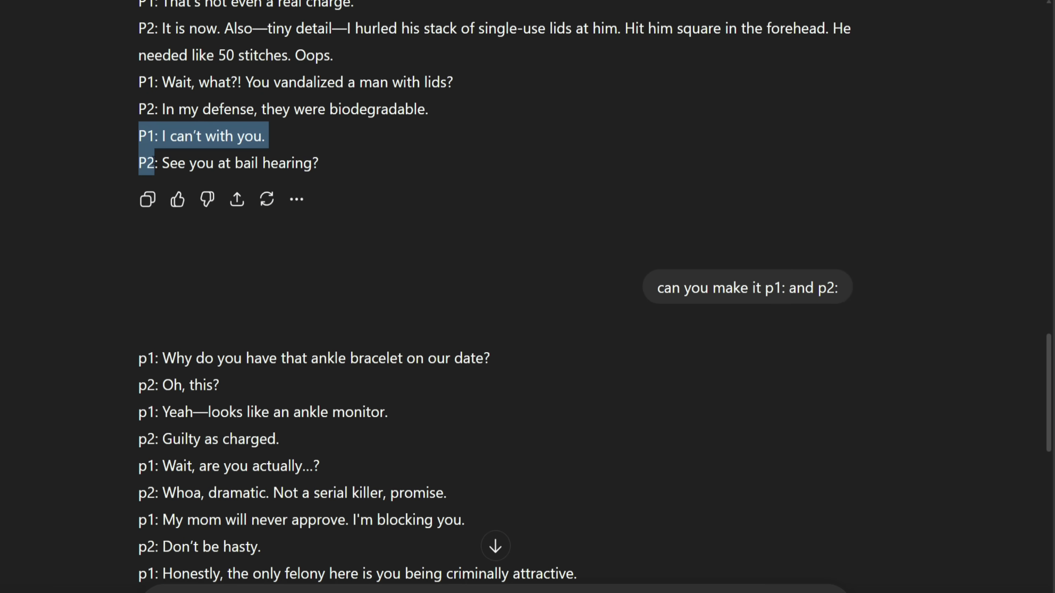
click(222, 255)
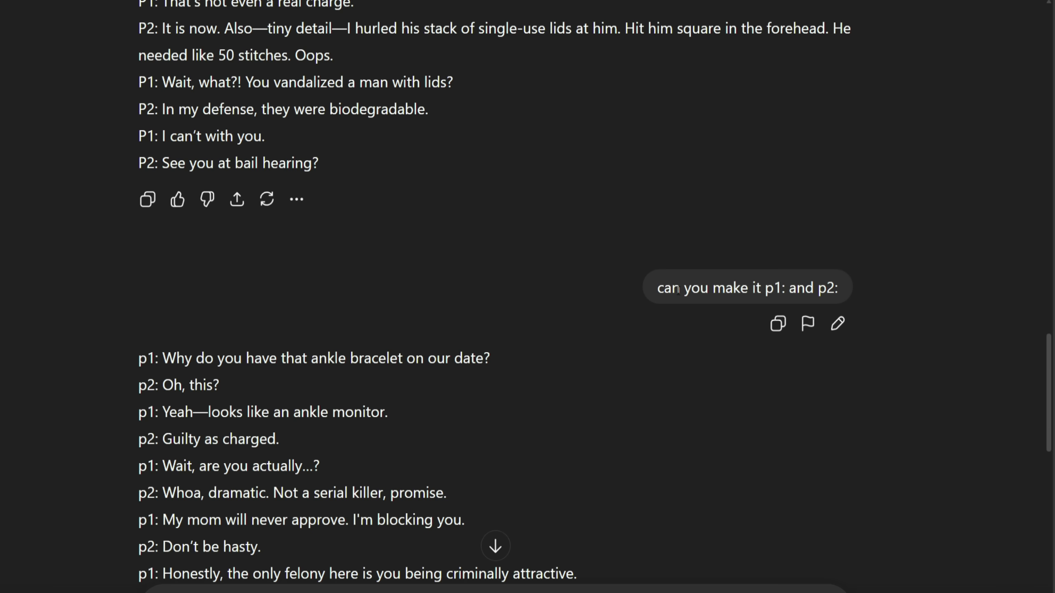
scroll(181, 353, down, 8)
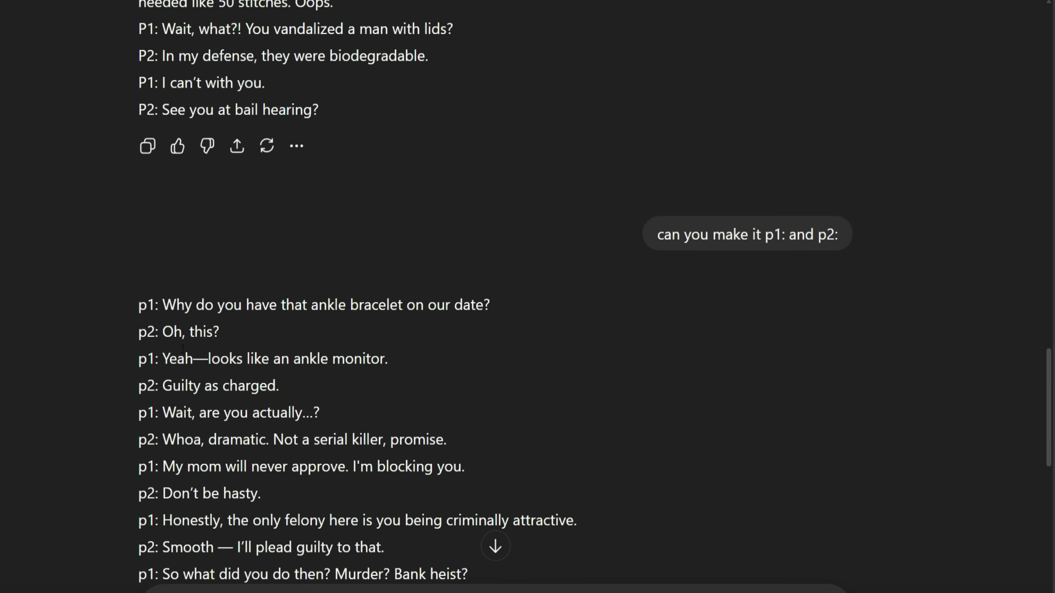
scroll(181, 352, down, 9)
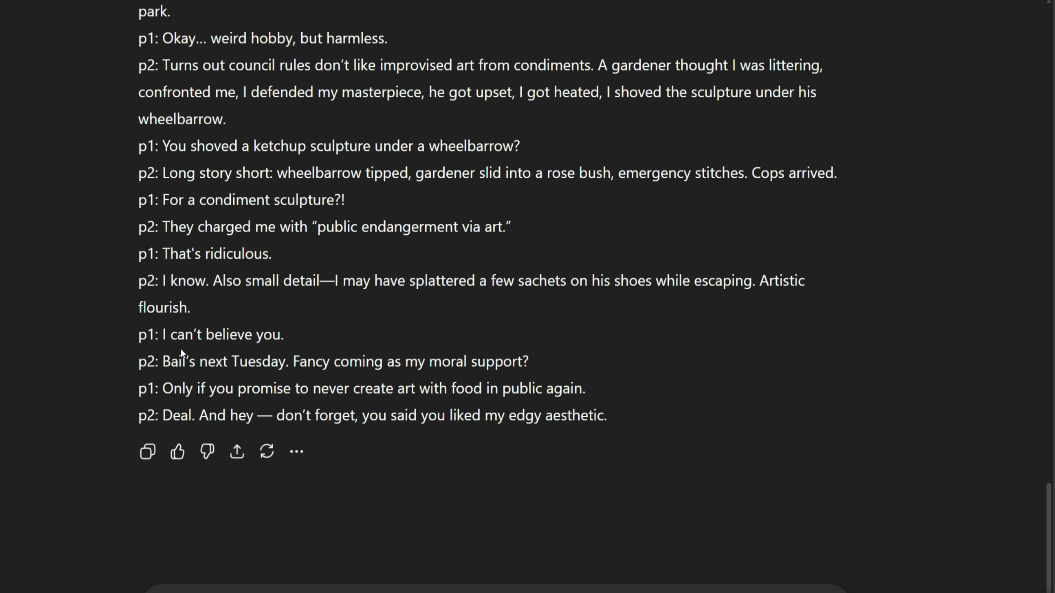
click(200, 445)
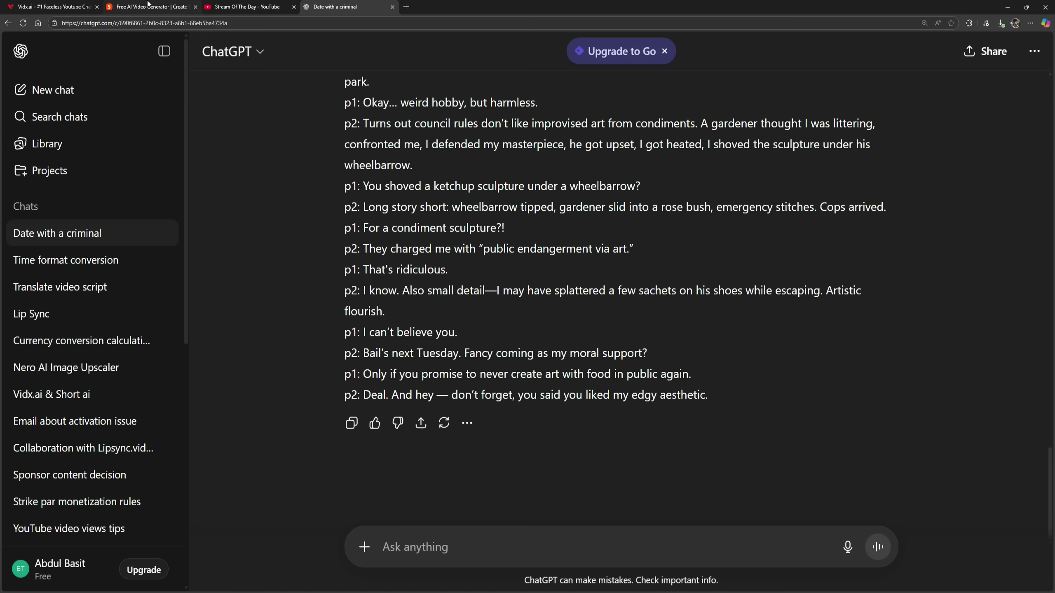
Paste the copied p1/p2 script into Short AI's fake-text chat.
click(160, 10)
click(386, 59)
click(402, 177)
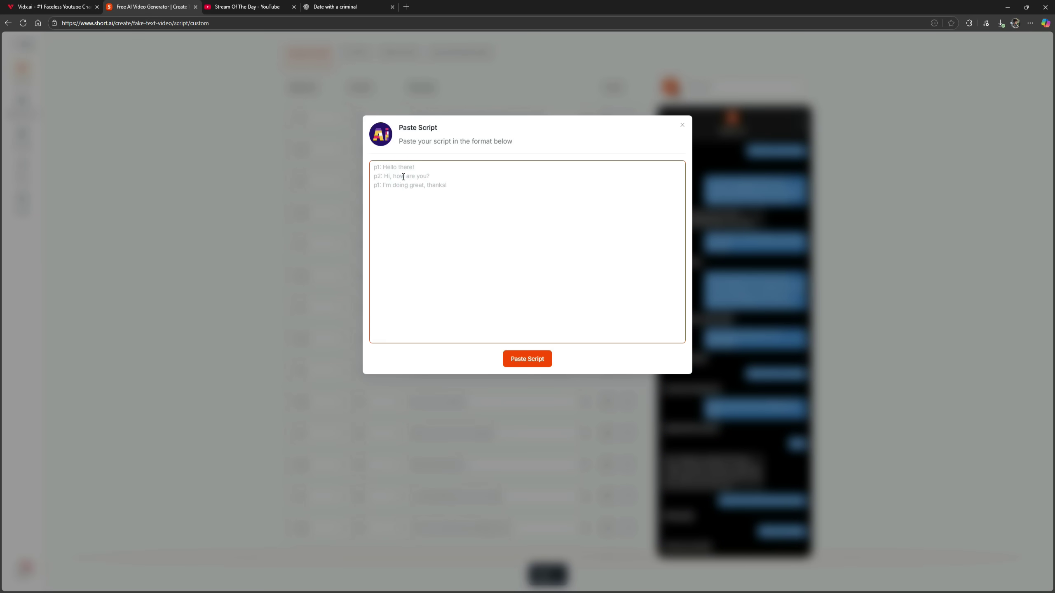
key(ctrl+v)
click(527, 359)
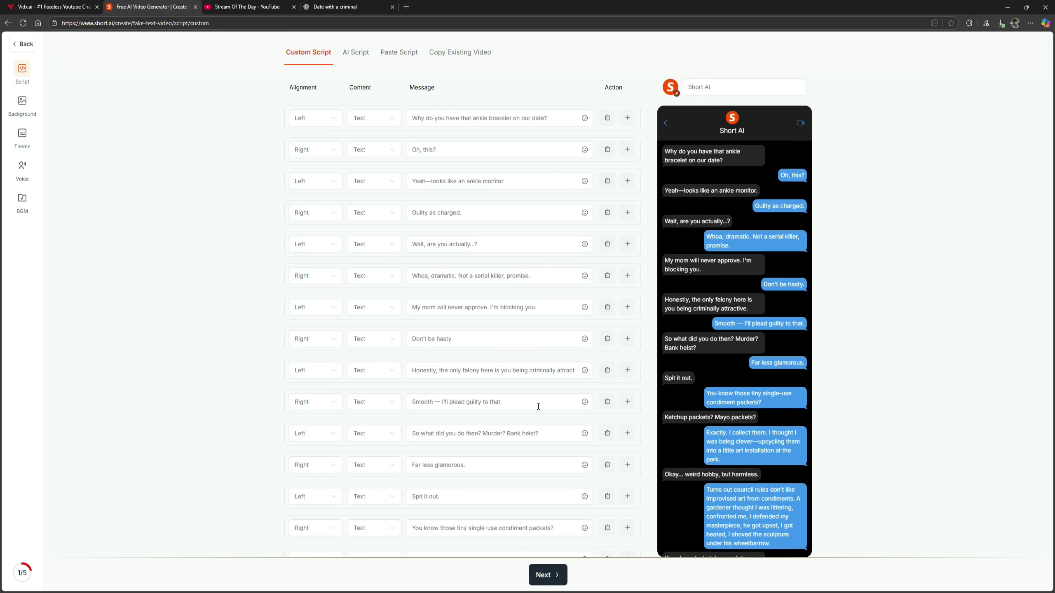
Choose the beach Minecraft background and the light white chat theme.
click(542, 575)
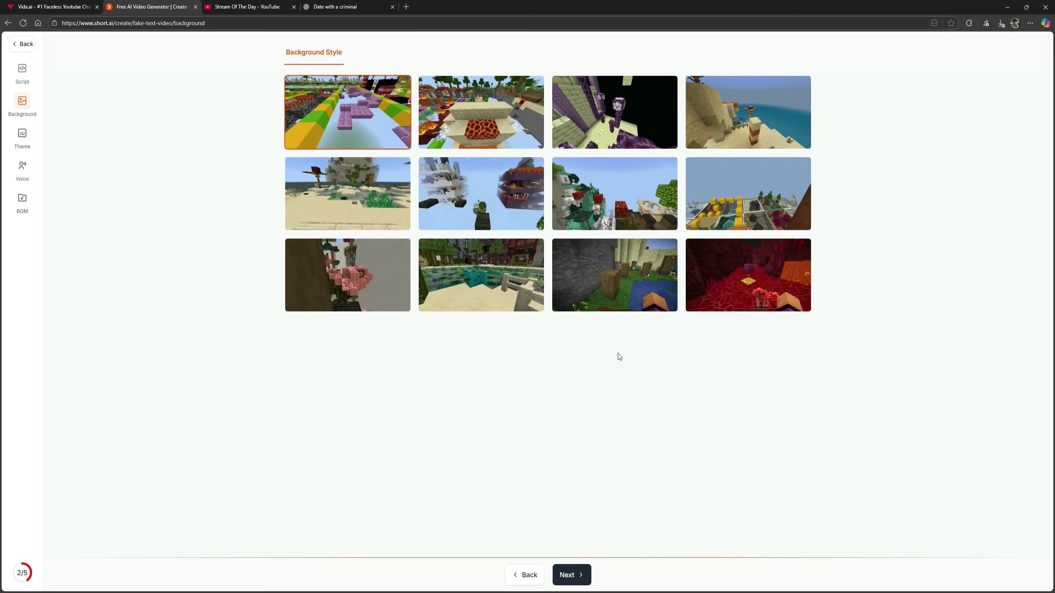
click(741, 145)
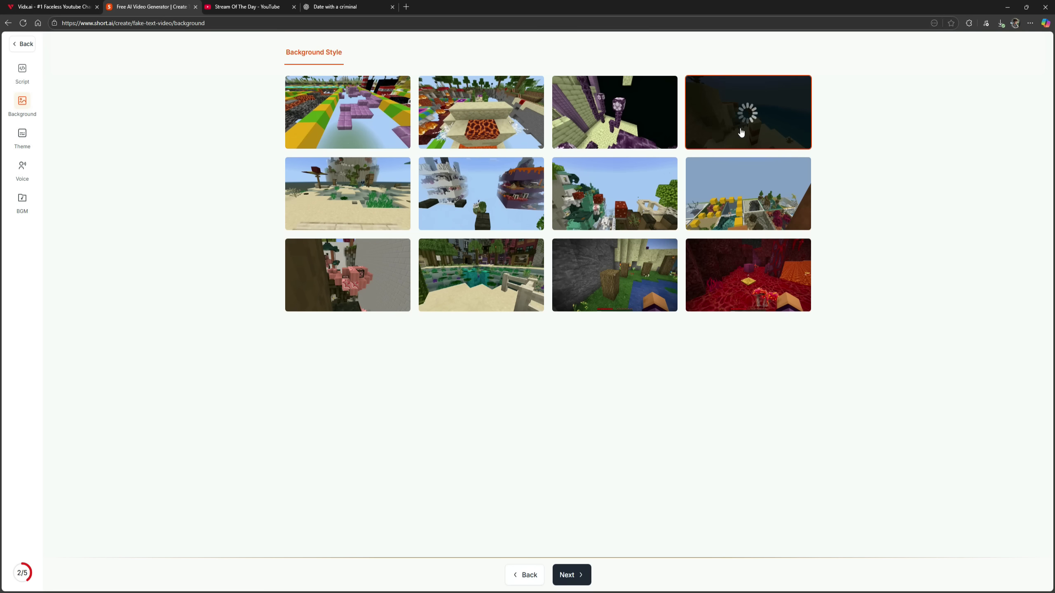
click(567, 575)
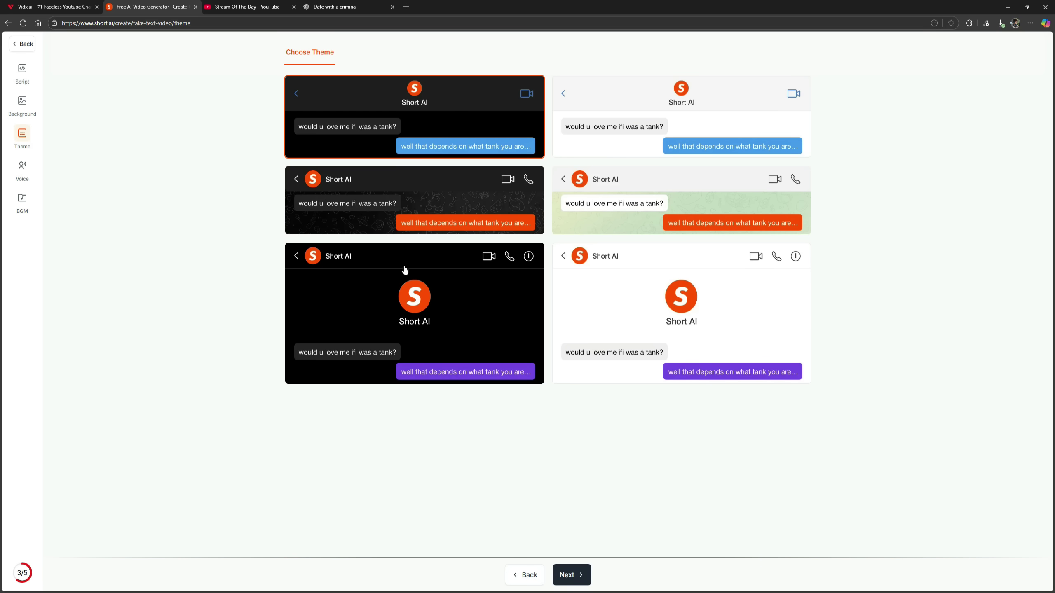
click(668, 129)
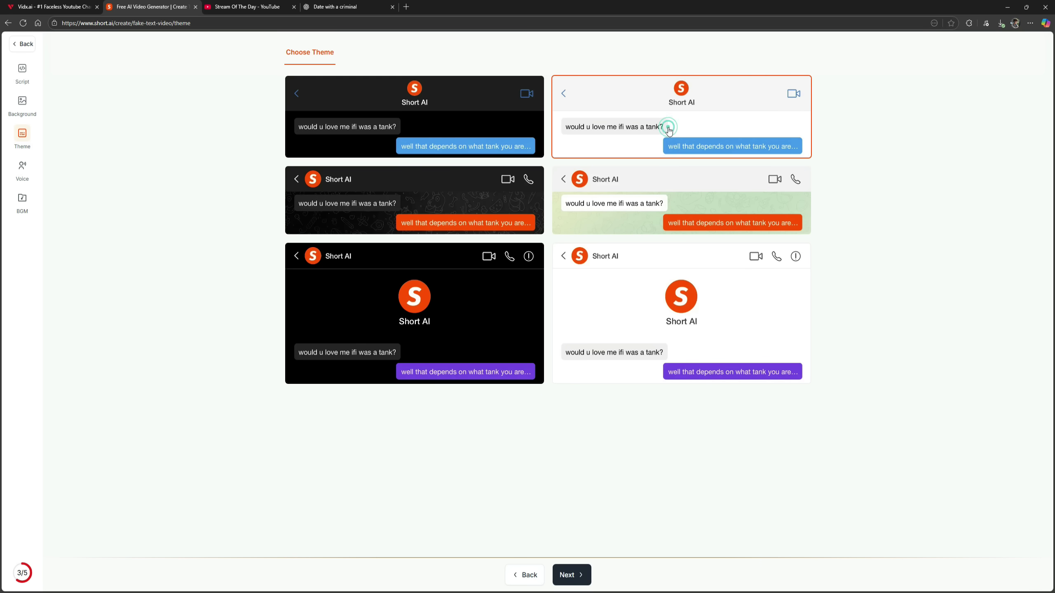
click(573, 575)
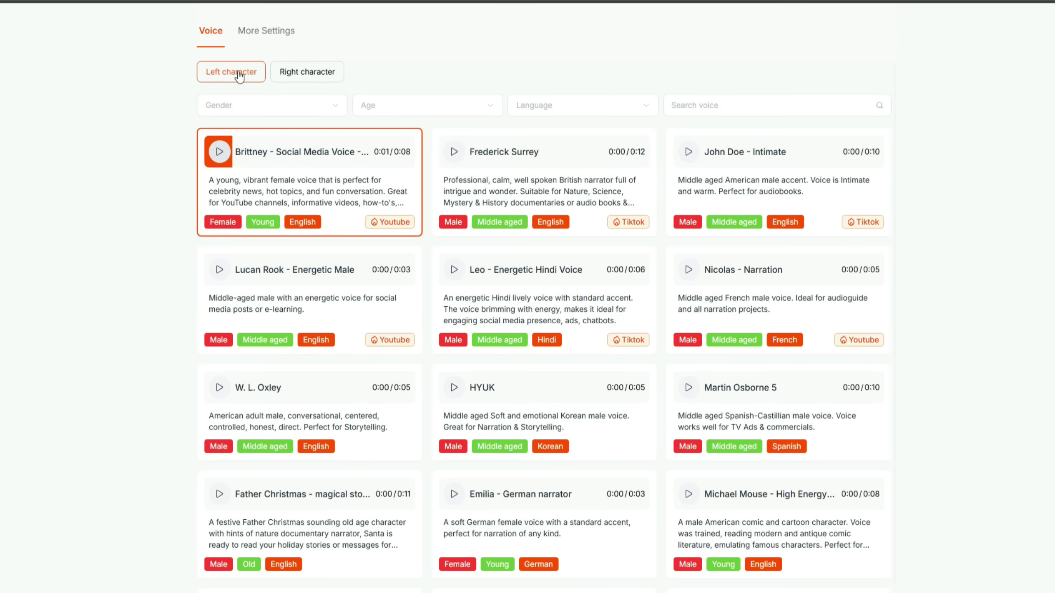
Filter the left character's voices to Female and Young, keeping Brittney after previewing Emilia and Monika Sogam.
click(288, 75)
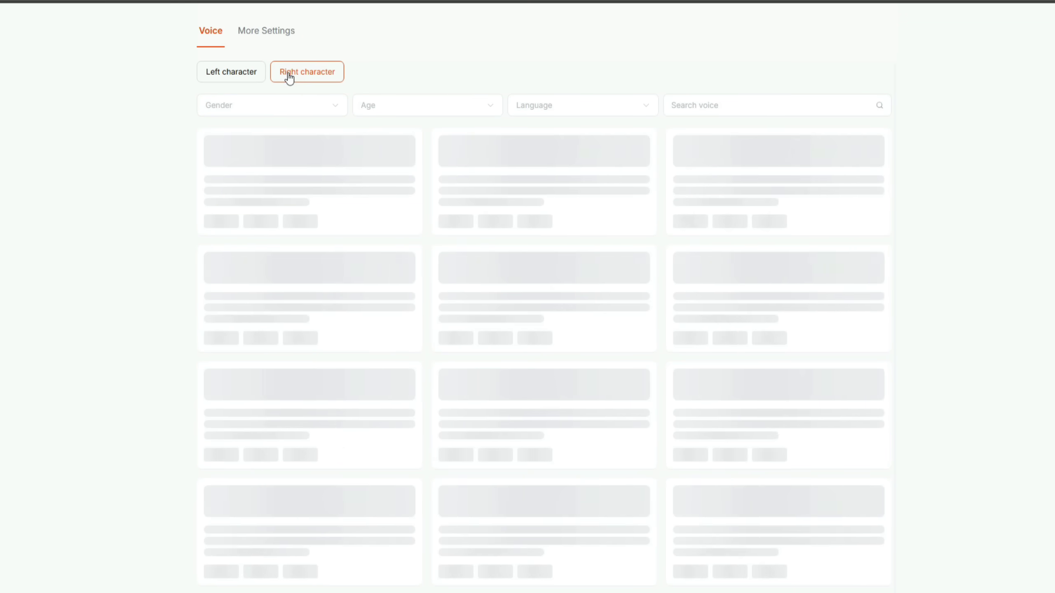
click(238, 73)
click(333, 111)
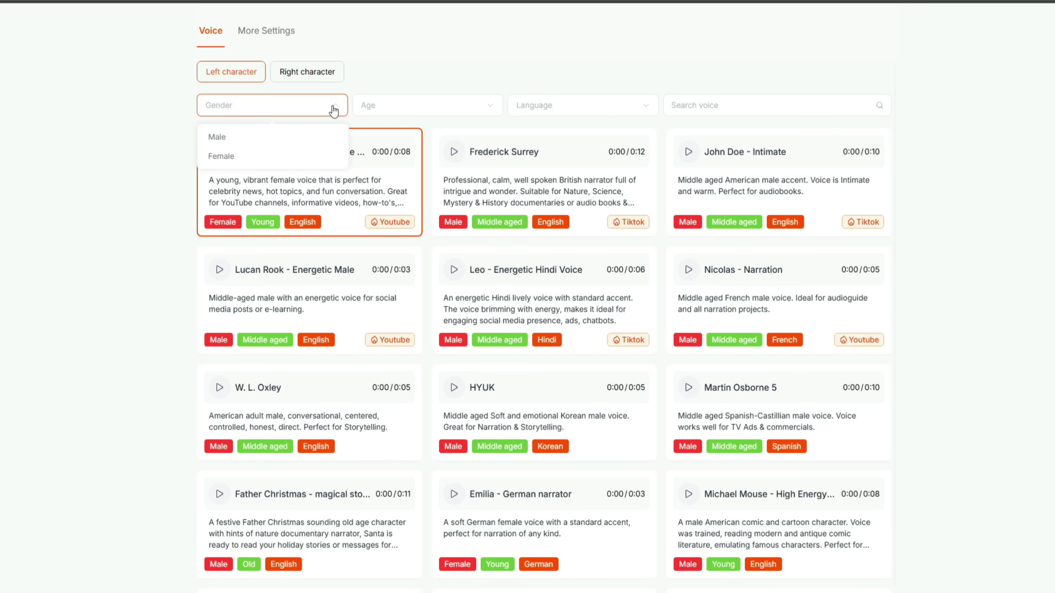
click(238, 160)
click(490, 109)
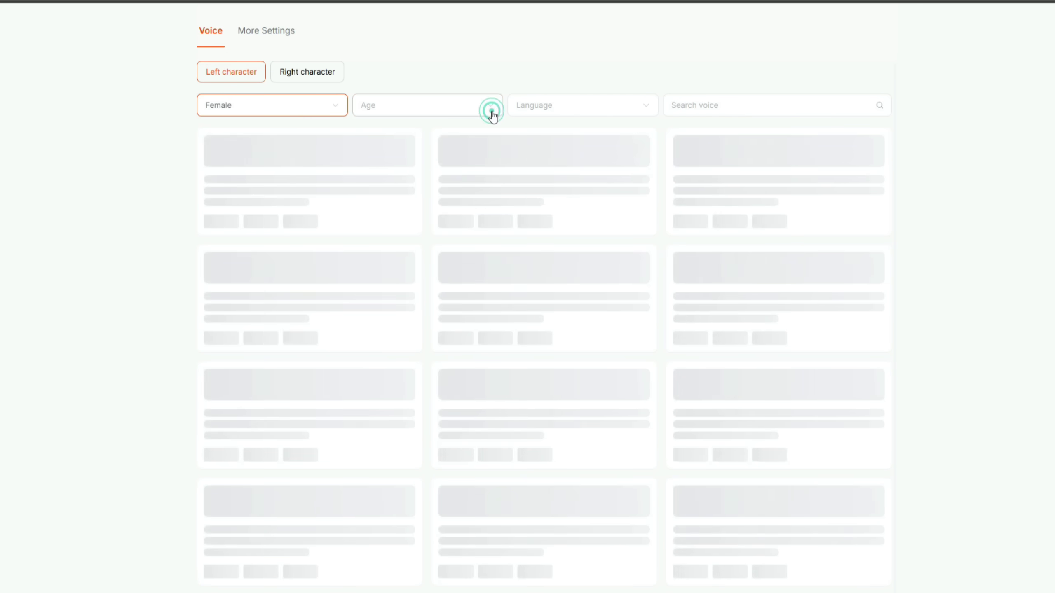
click(405, 139)
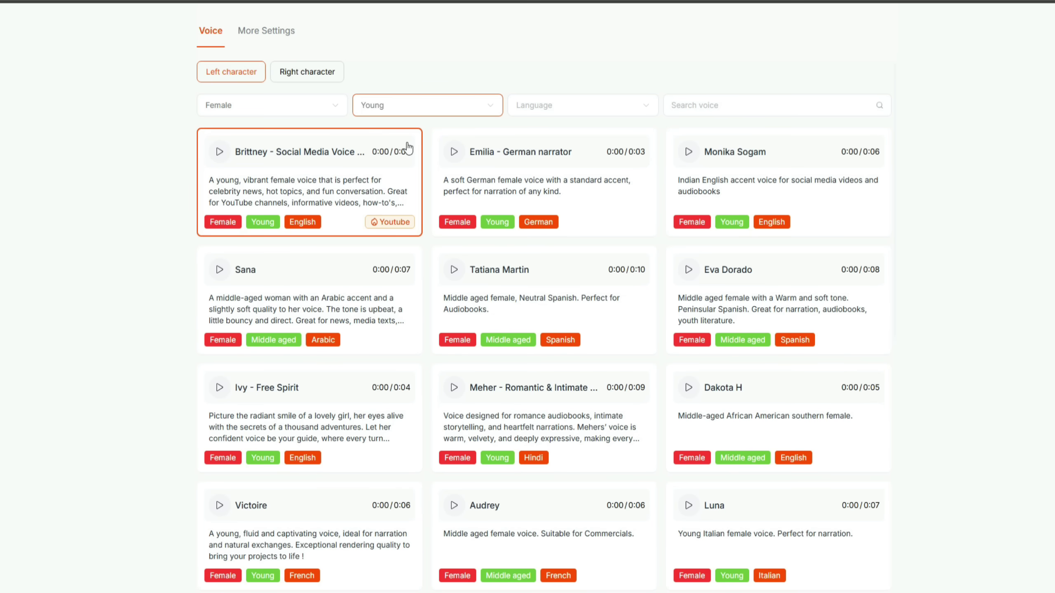
click(221, 155)
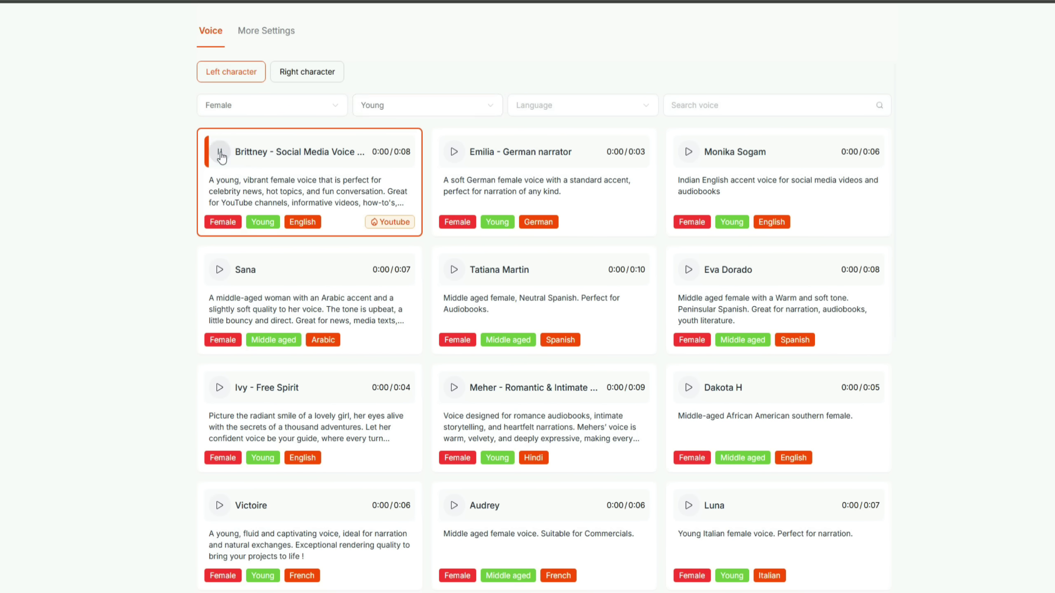
click(454, 155)
click(688, 153)
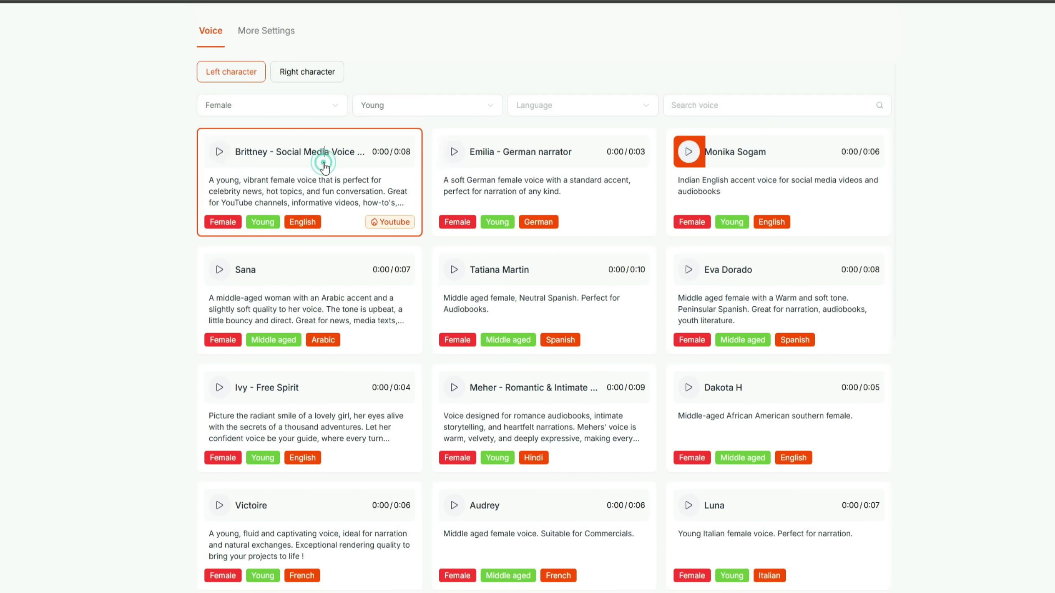
Give the right character the Jerry voice, filtering to Male, Young and English voices.
click(318, 78)
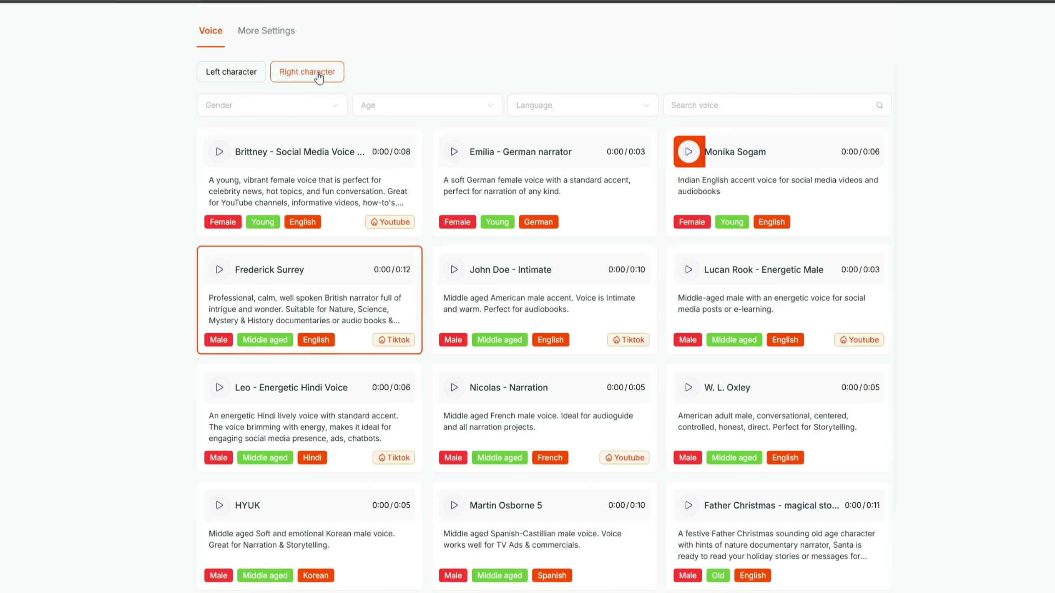
click(335, 106)
click(292, 137)
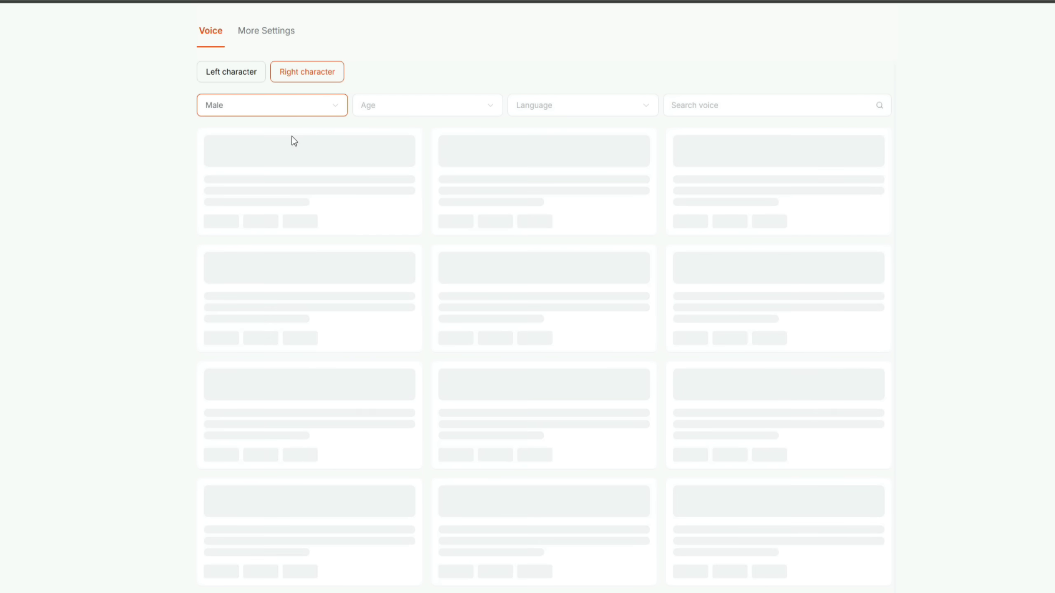
click(470, 109)
click(403, 133)
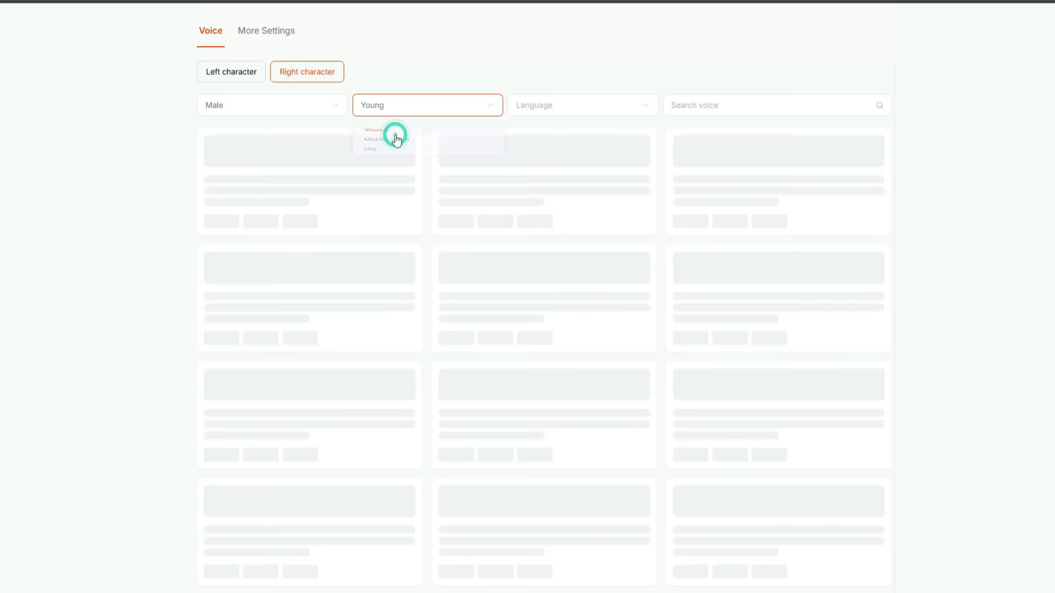
click(586, 116)
click(542, 157)
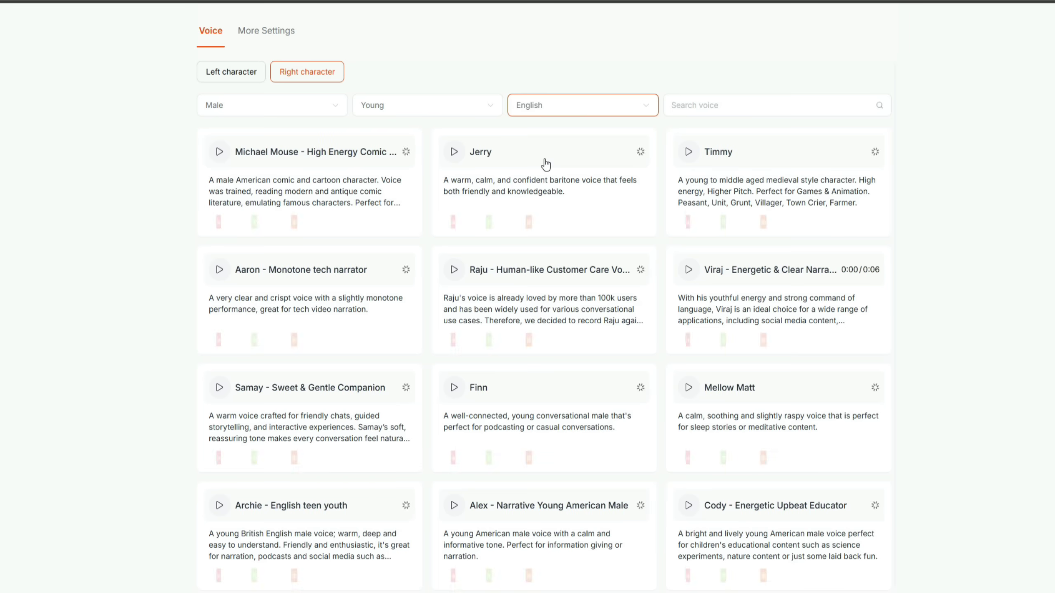
click(455, 152)
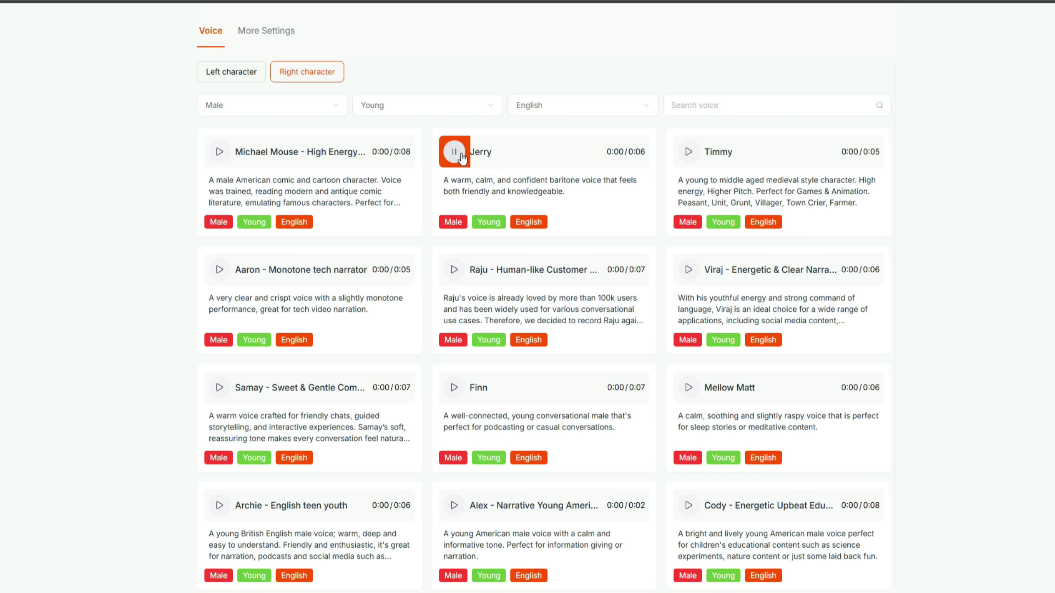
click(689, 153)
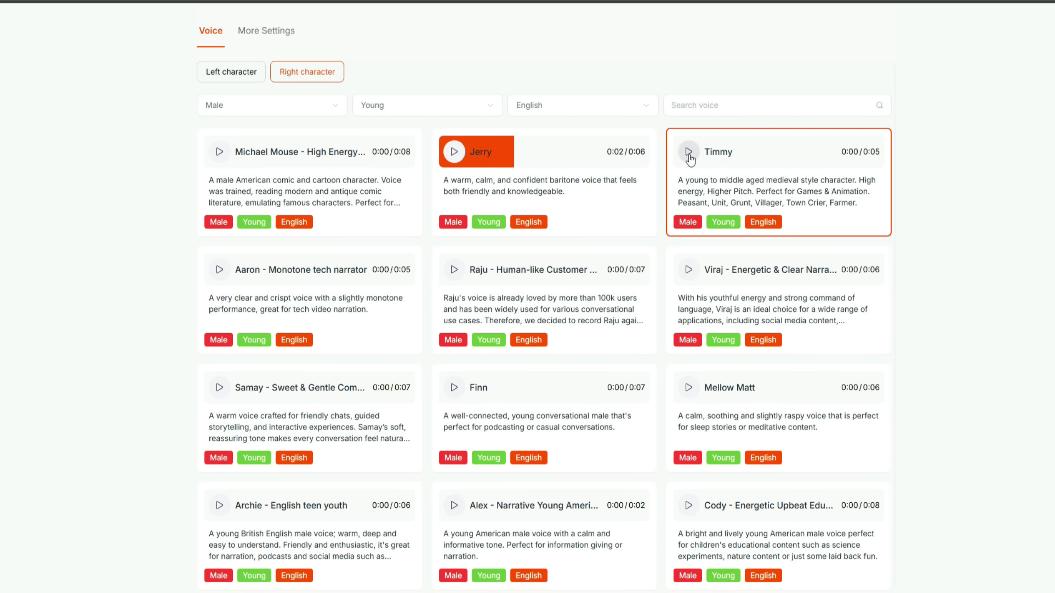
click(580, 158)
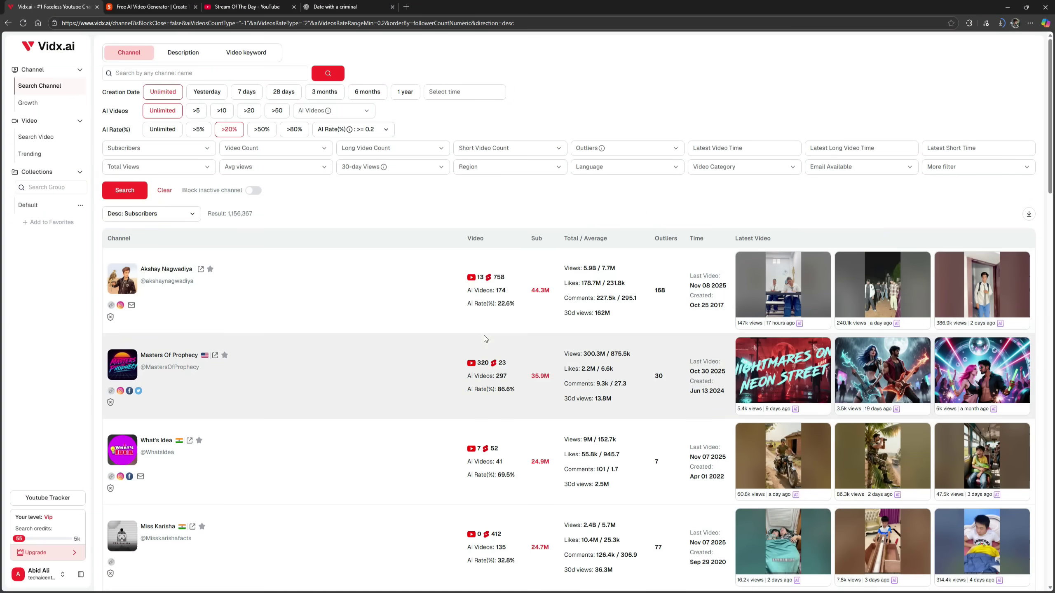
Scroll the Short AI explore page to Popular Templates showing Fake Texts, Reddit story and Dialogue templates.
click(150, 8)
scroll(414, 293, down, 4)
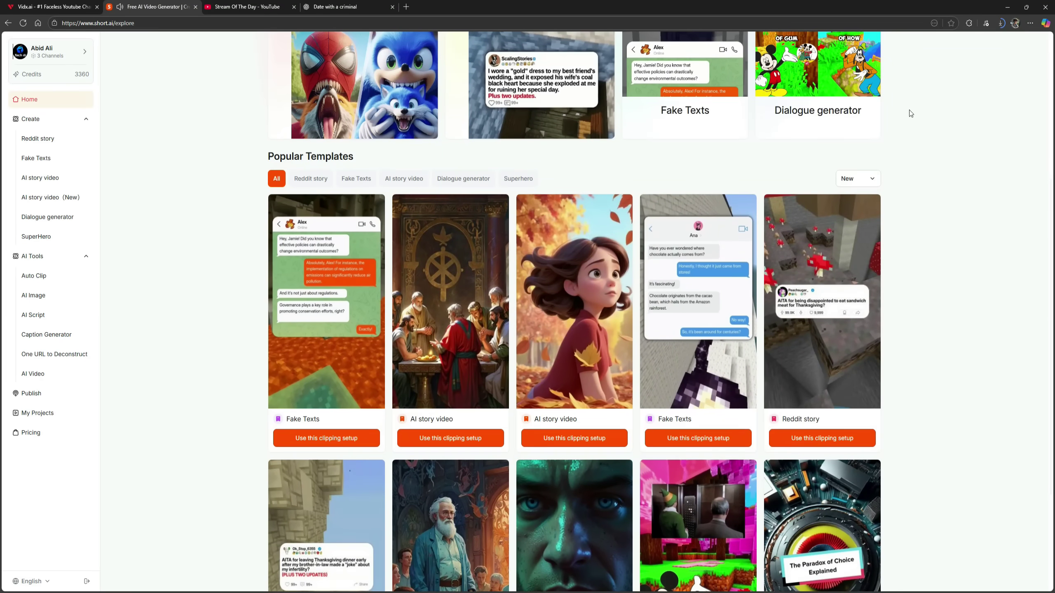
scroll(912, 109, up, 5)
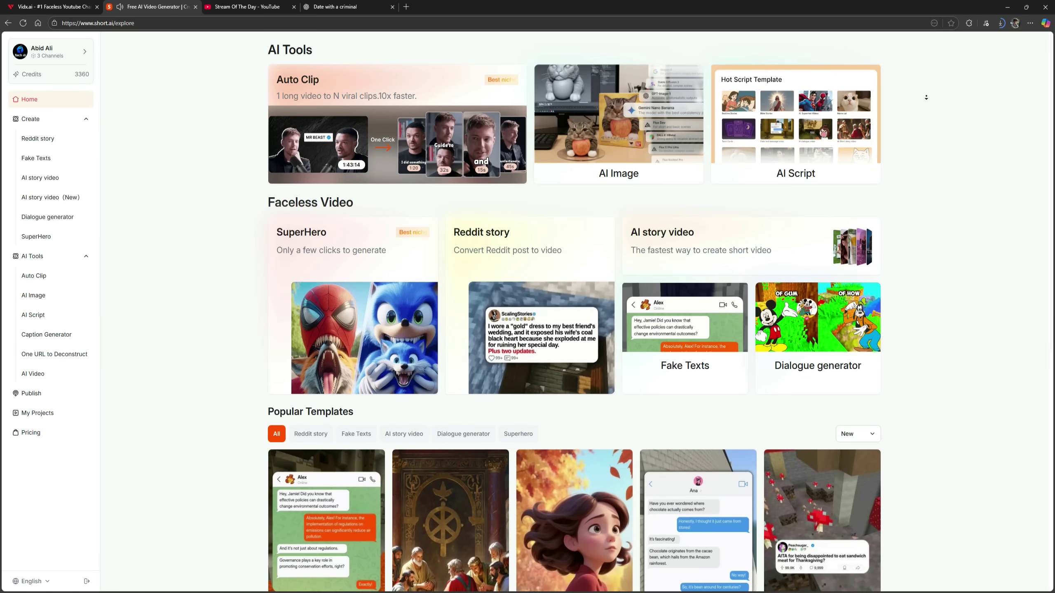
scroll(926, 97, down, 1)
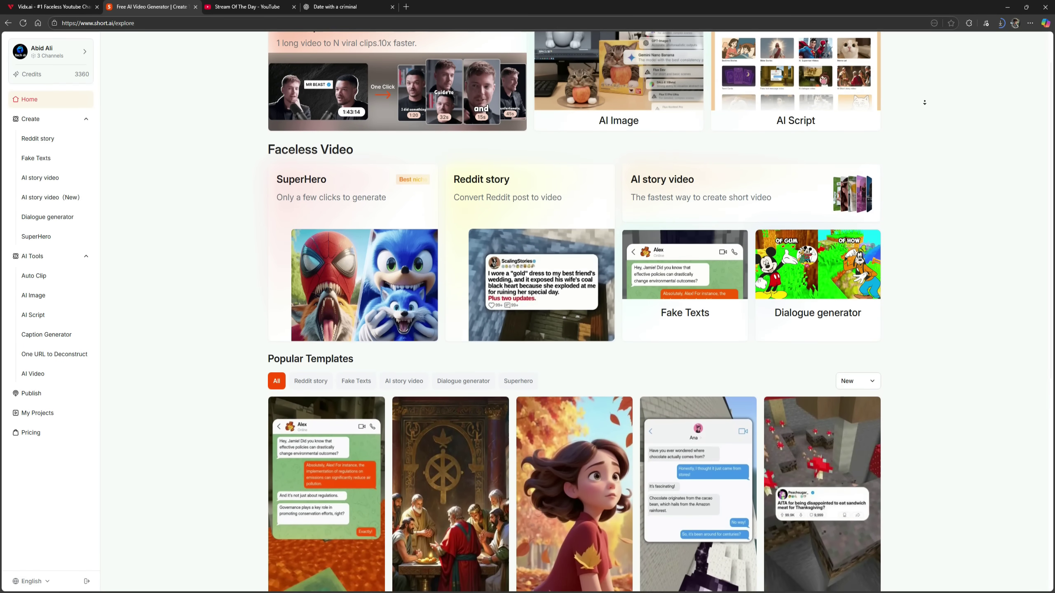
scroll(924, 103, down, 1)
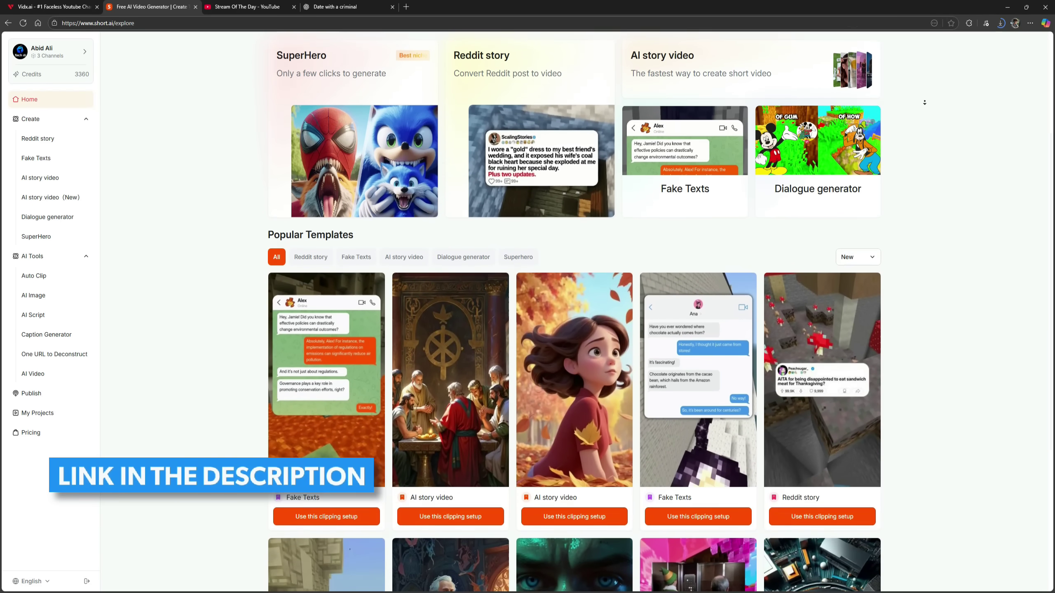
scroll(925, 102, down, 1)
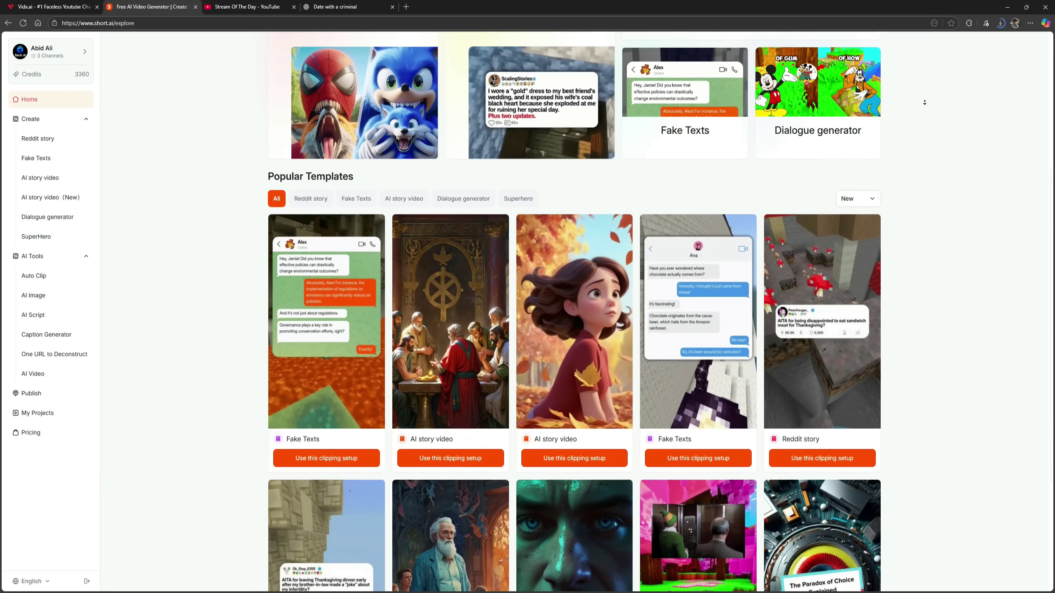
scroll(924, 102, down, 2)
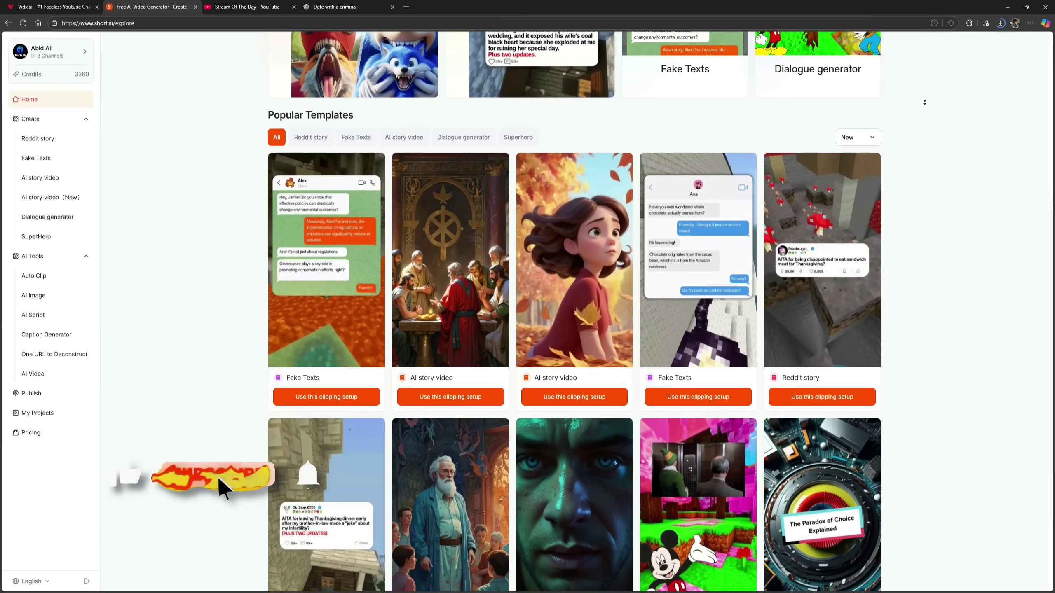
scroll(925, 102, down, 1)
scroll(924, 102, down, 1)
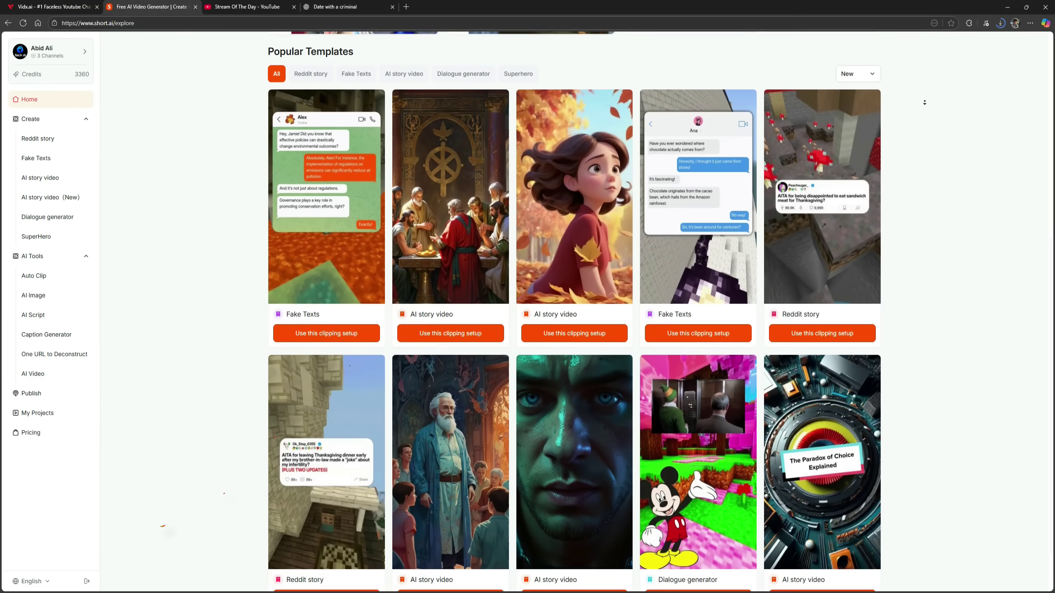